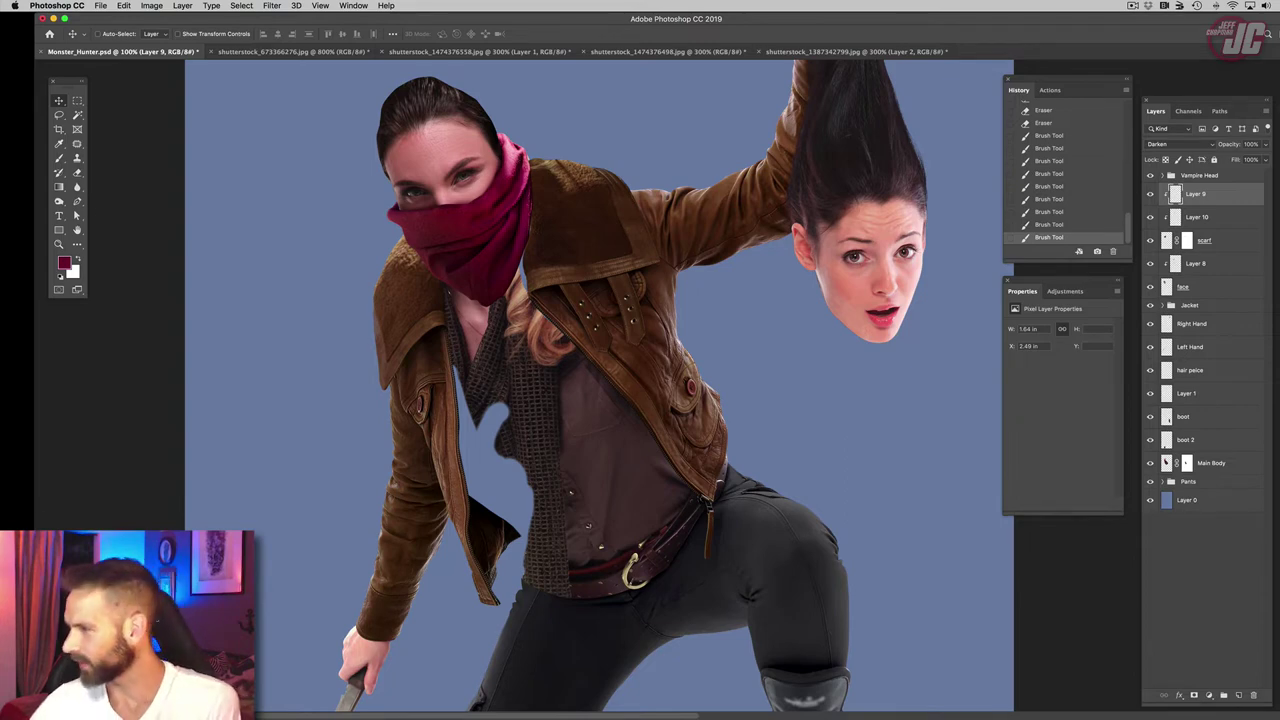
Step: Start a Pen tool path on the fur collar's outer edge and trace it down to the tip above the shoulder
key(super+minus)
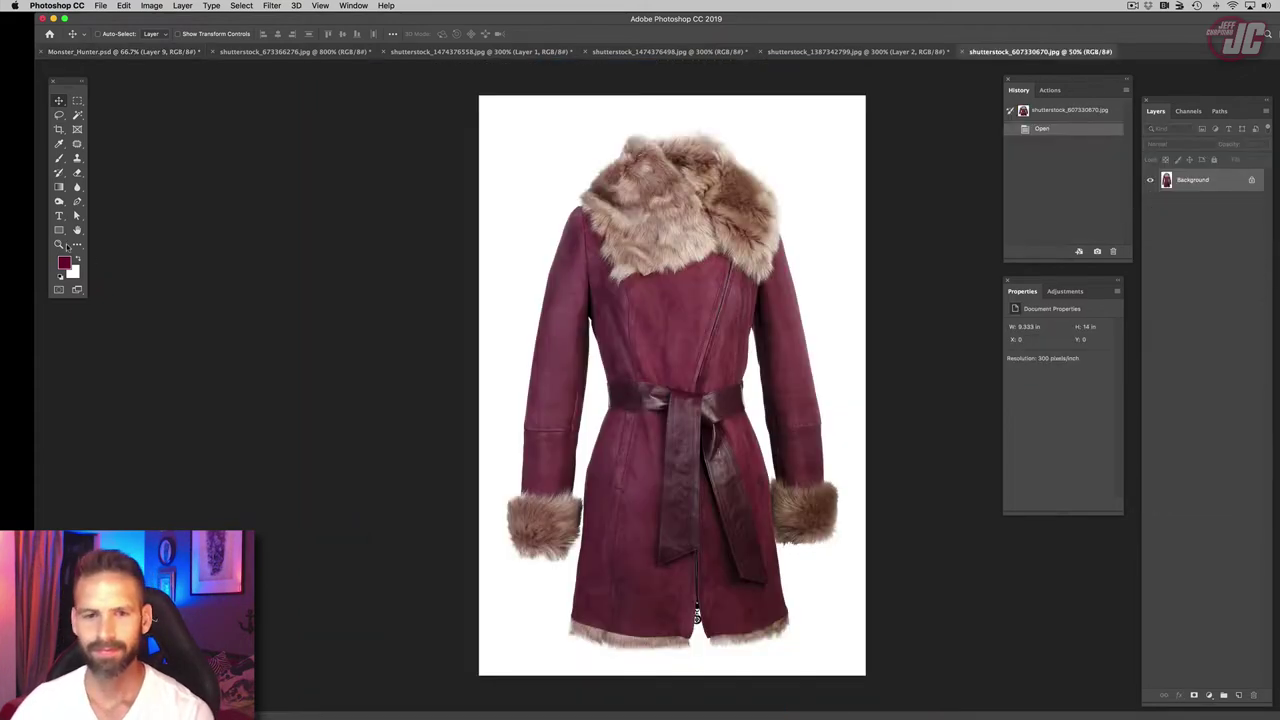
click(58, 244)
click(650, 238)
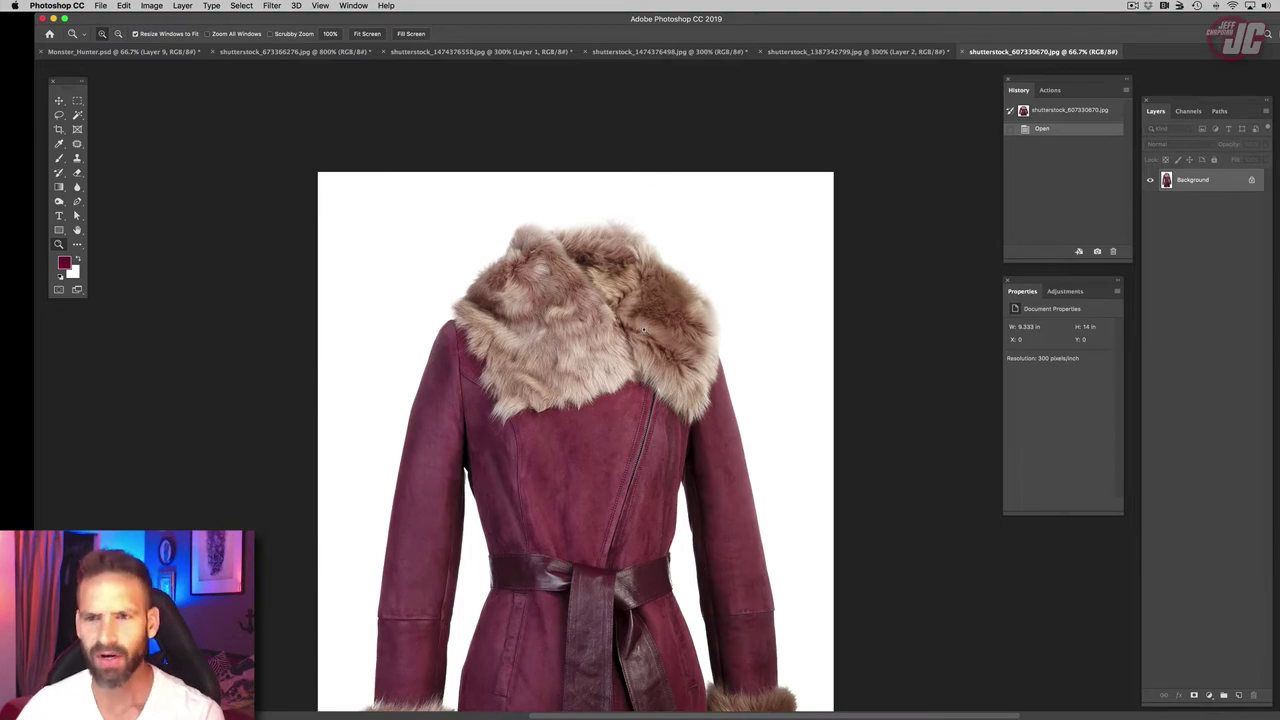
click(468, 347)
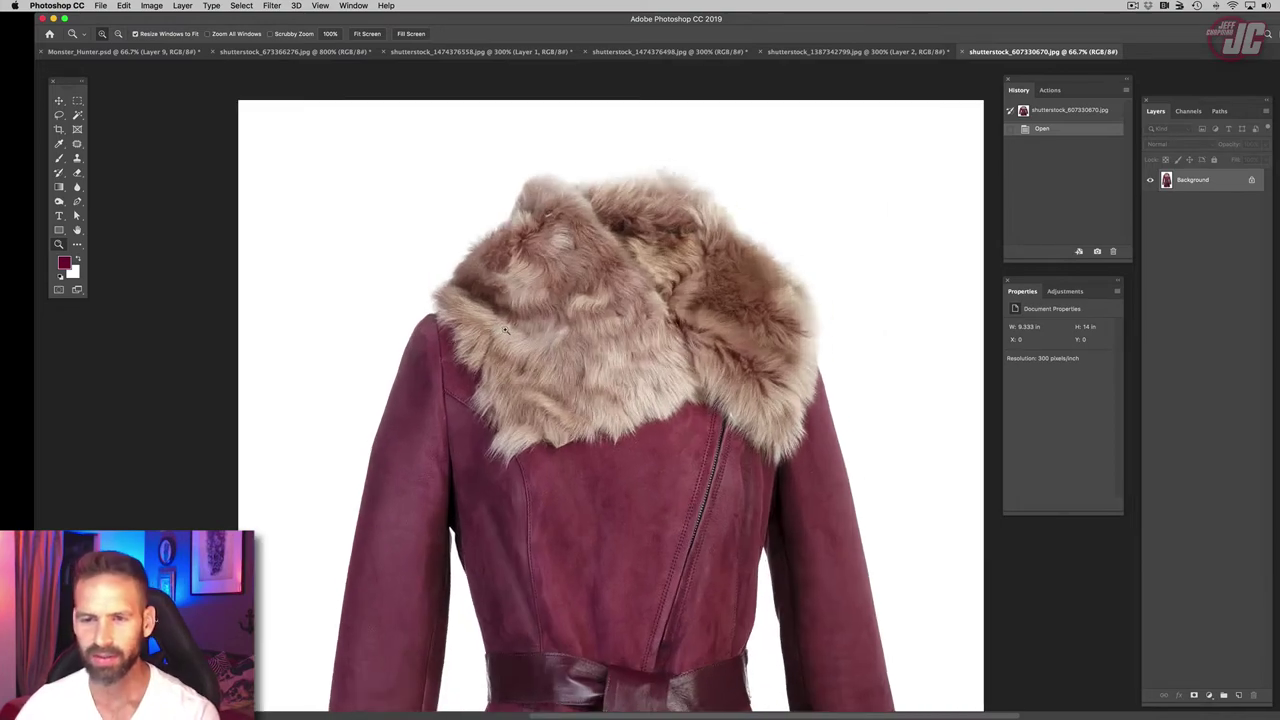
click(480, 345)
click(491, 343)
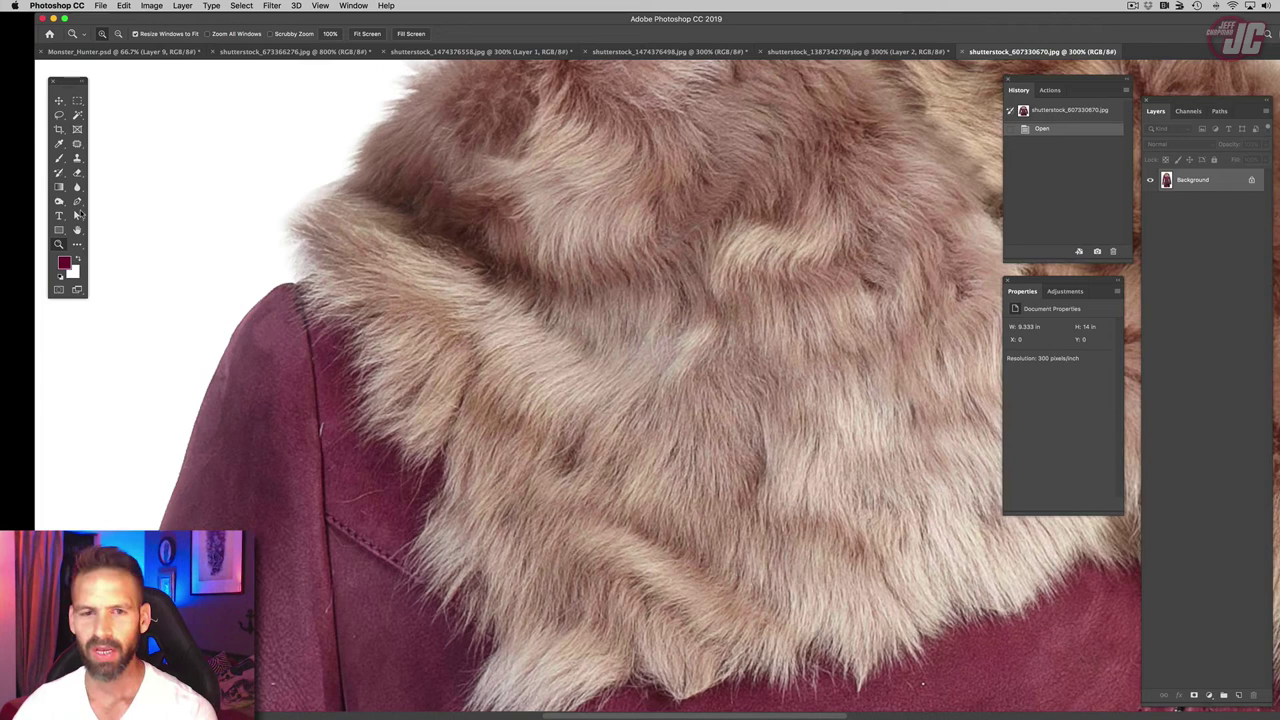
click(76, 202)
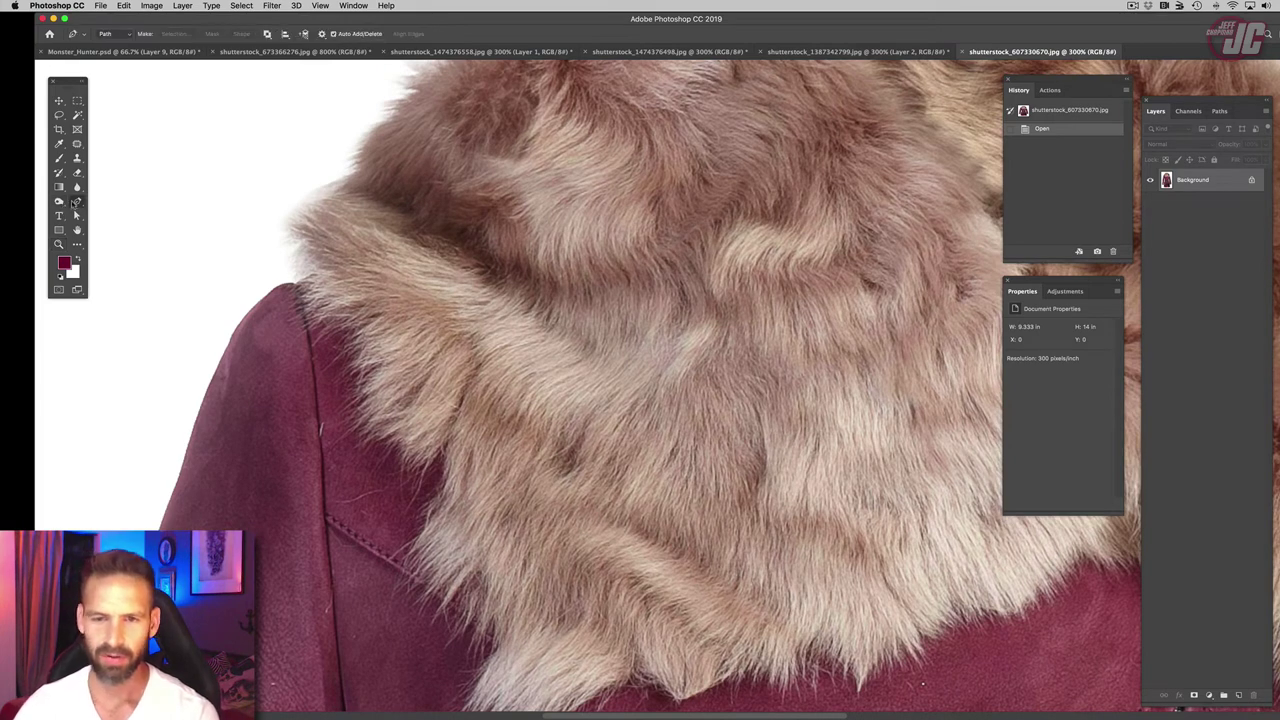
click(366, 156)
click(339, 197)
click(318, 213)
click(299, 221)
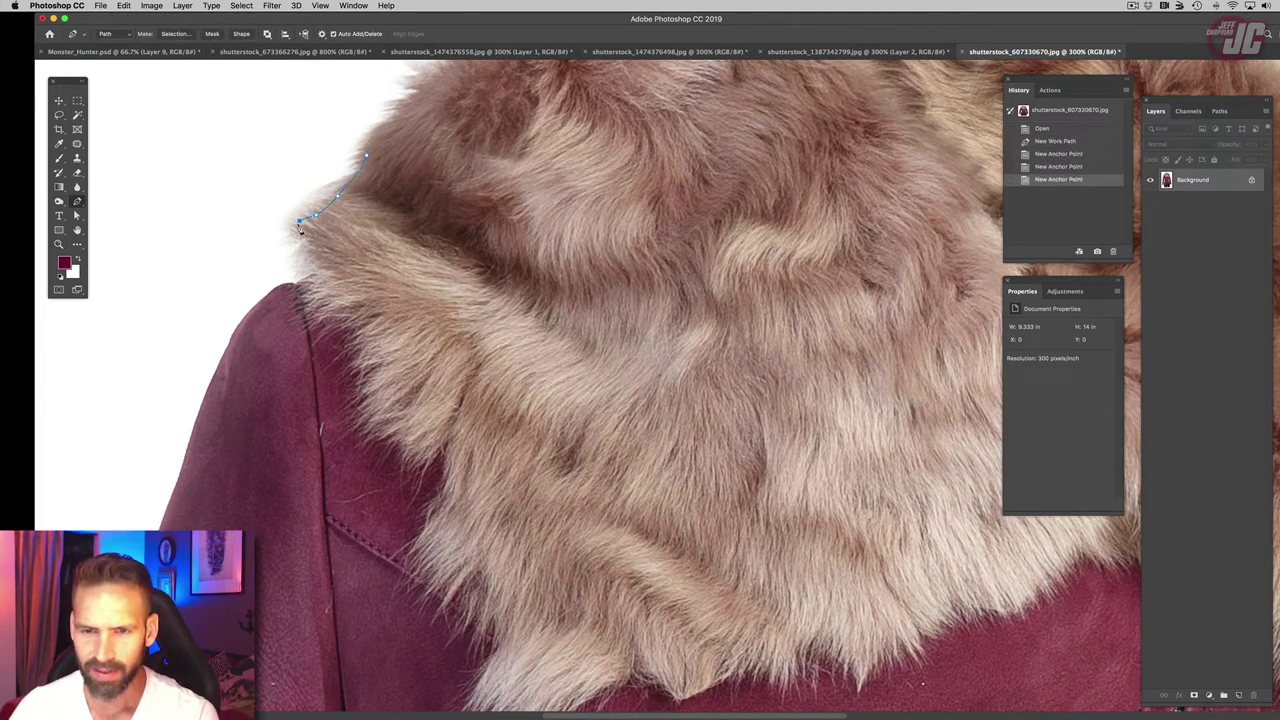
Step: Continue the path just inside the fur's edge, down along the shoulder seam toward the lower point of the collar
click(304, 234)
click(310, 254)
click(314, 262)
click(319, 272)
click(324, 283)
click(329, 293)
click(334, 302)
click(339, 310)
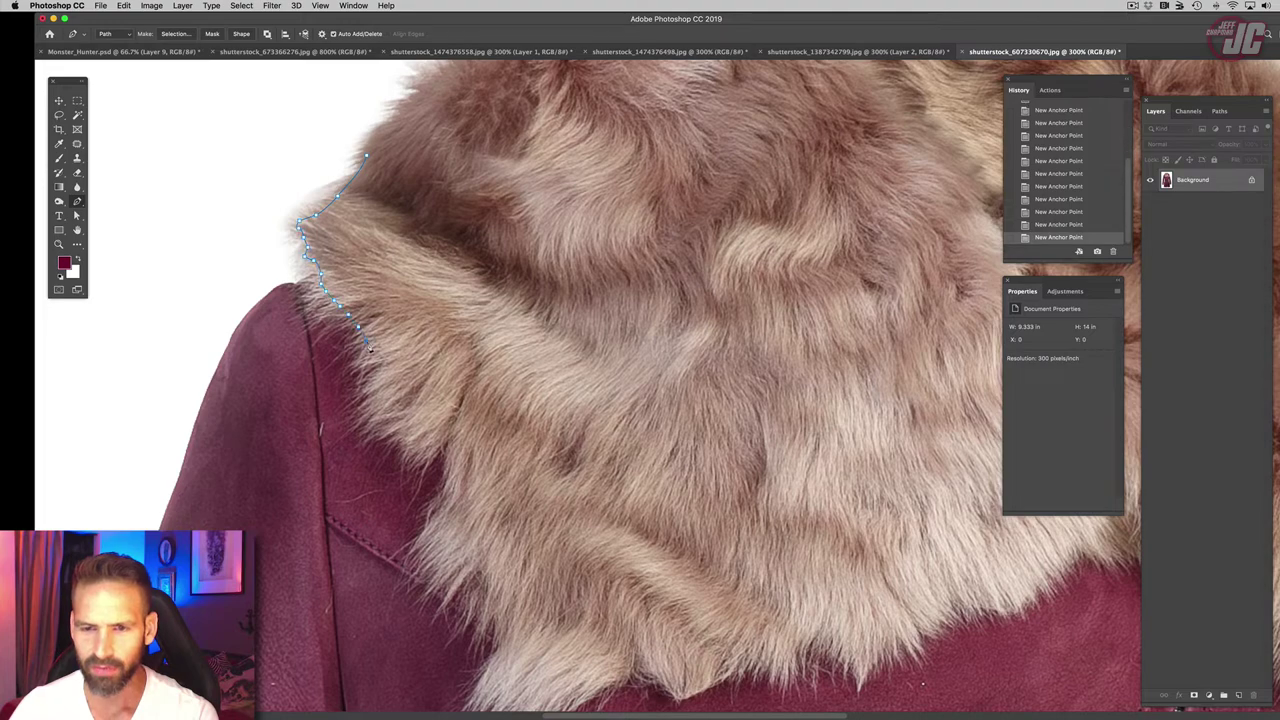
drag(423, 400, 402, 200)
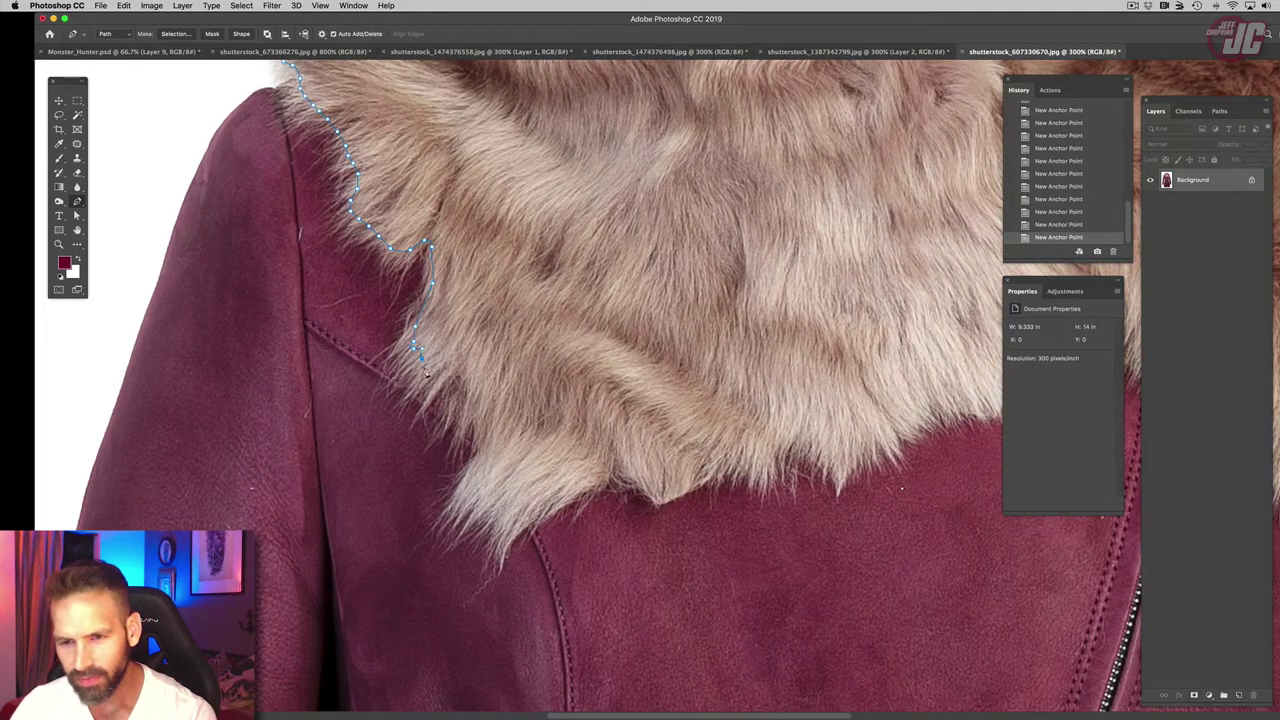
scroll(494, 378, down, 3)
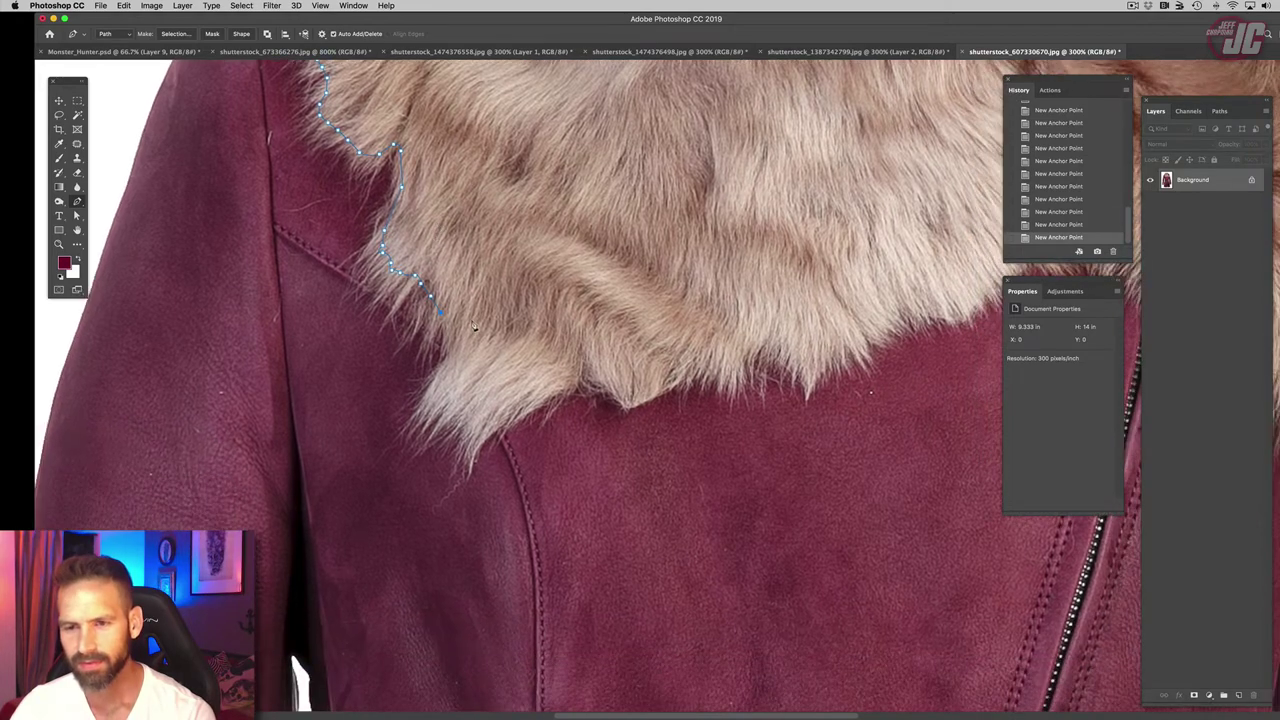
Step: Trace the path around the collar's lower point and along the fur's bottom edge up to the coat's zipper
click(440, 388)
click(458, 388)
click(474, 405)
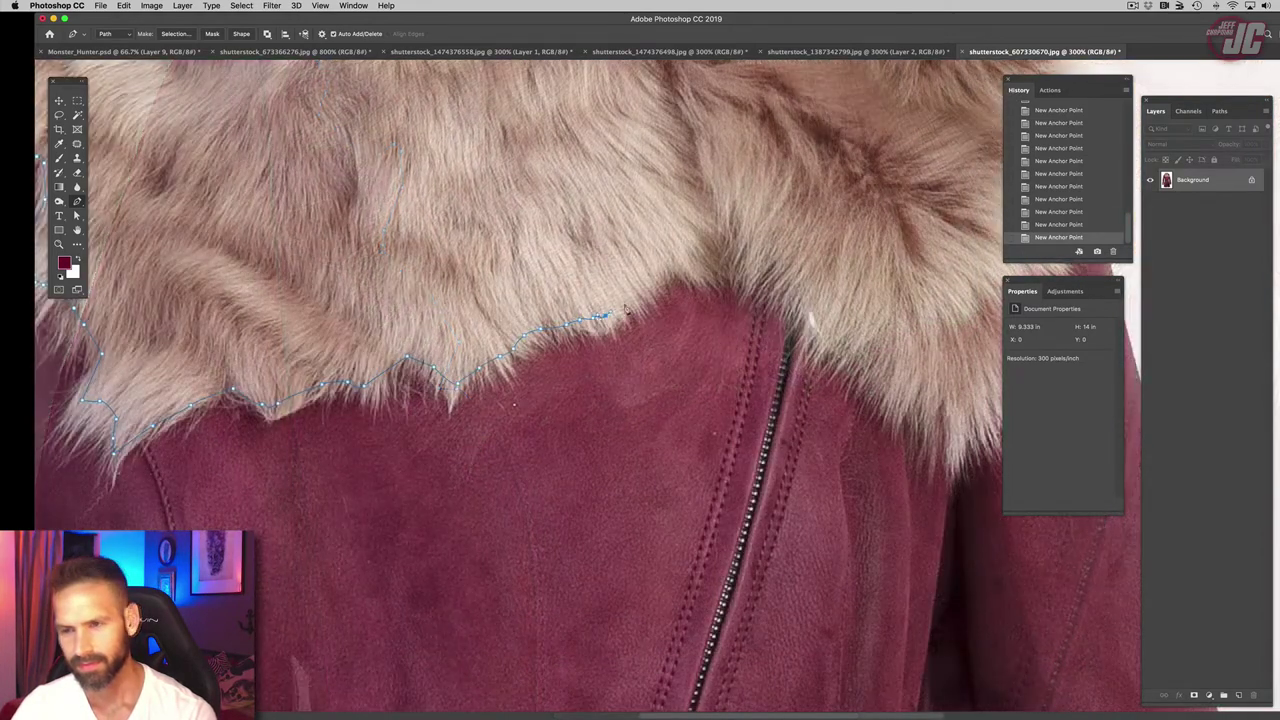
click(625, 305)
click(645, 292)
click(657, 286)
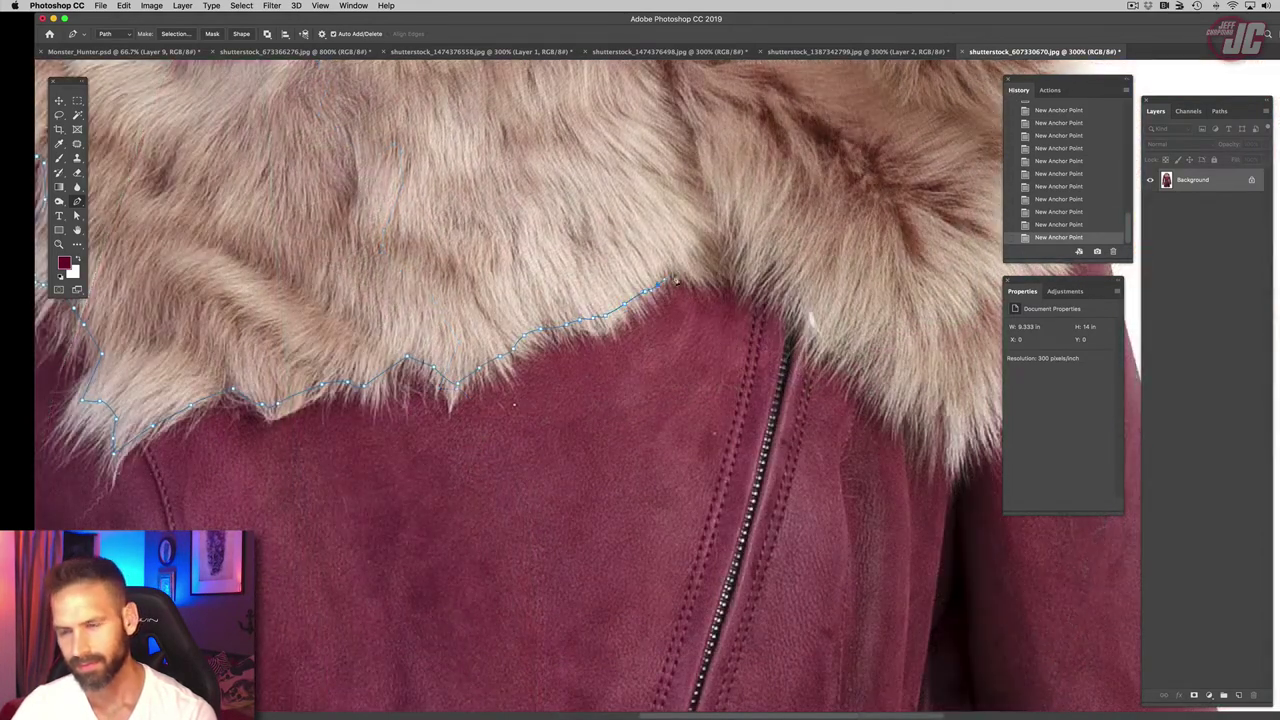
click(676, 274)
click(686, 274)
click(701, 269)
Step: Carry the path around the rest of the collar and close it at its starting point
scroll(768, 282, right, 5)
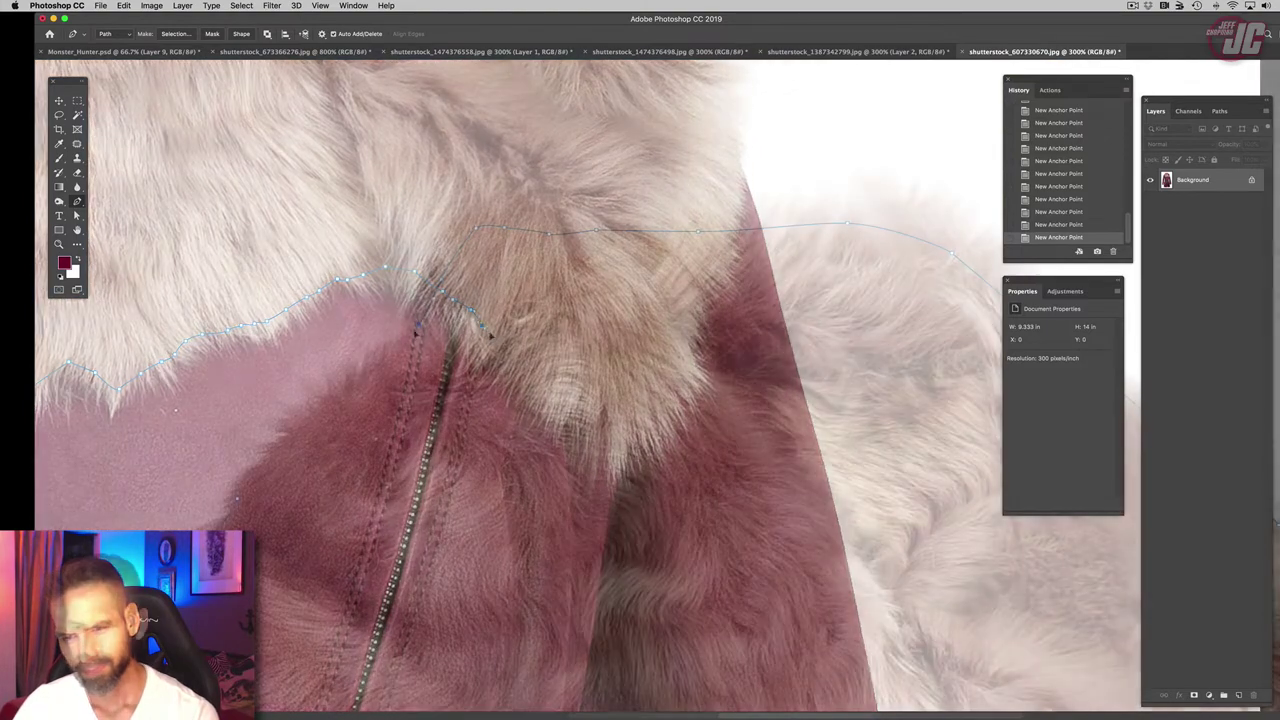
scroll(497, 283, up, 5)
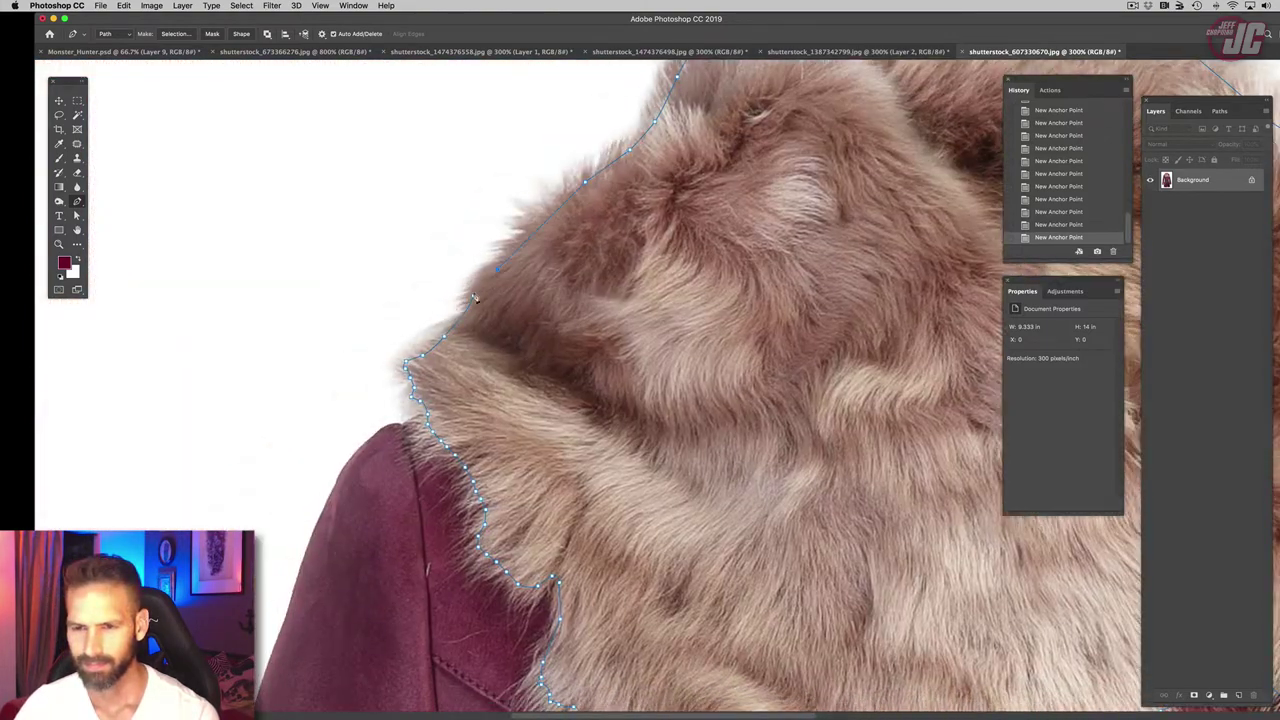
click(476, 299)
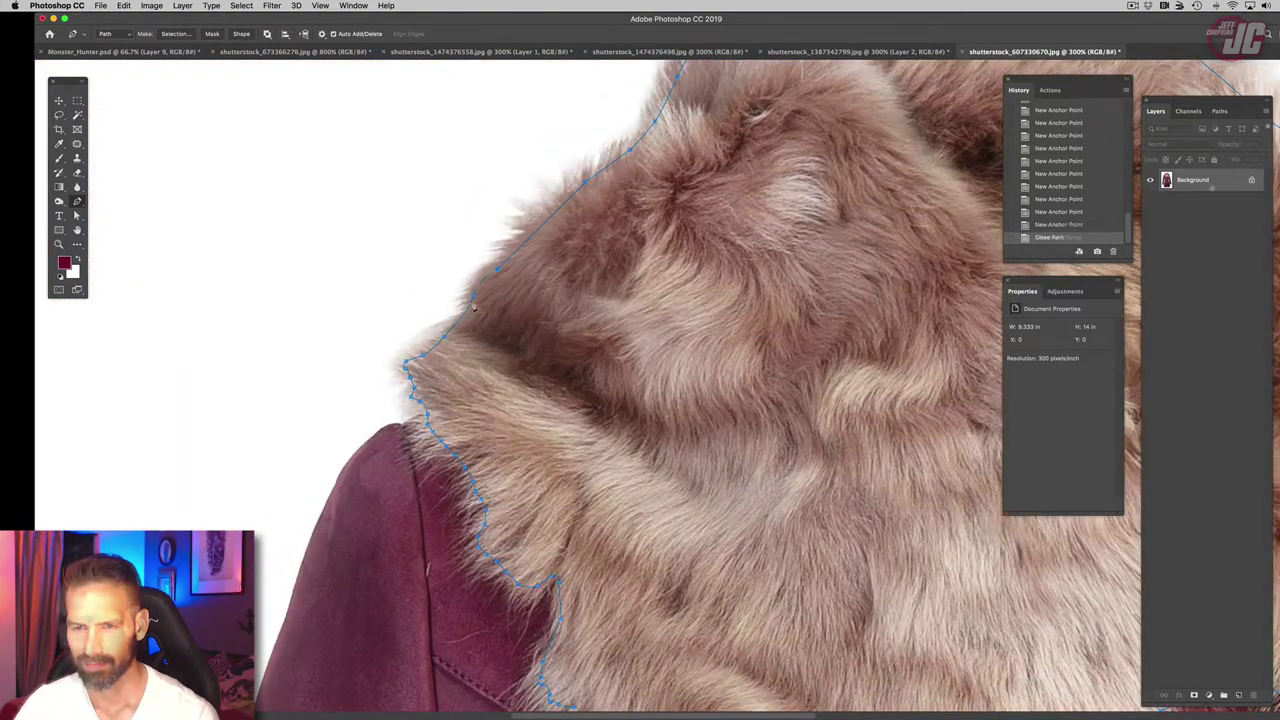
Step: Turn the path into a selection, paste the collar onto a new layer, and check the cutout without the Background
key(super+Return)
key(super+c)
key(super+v)
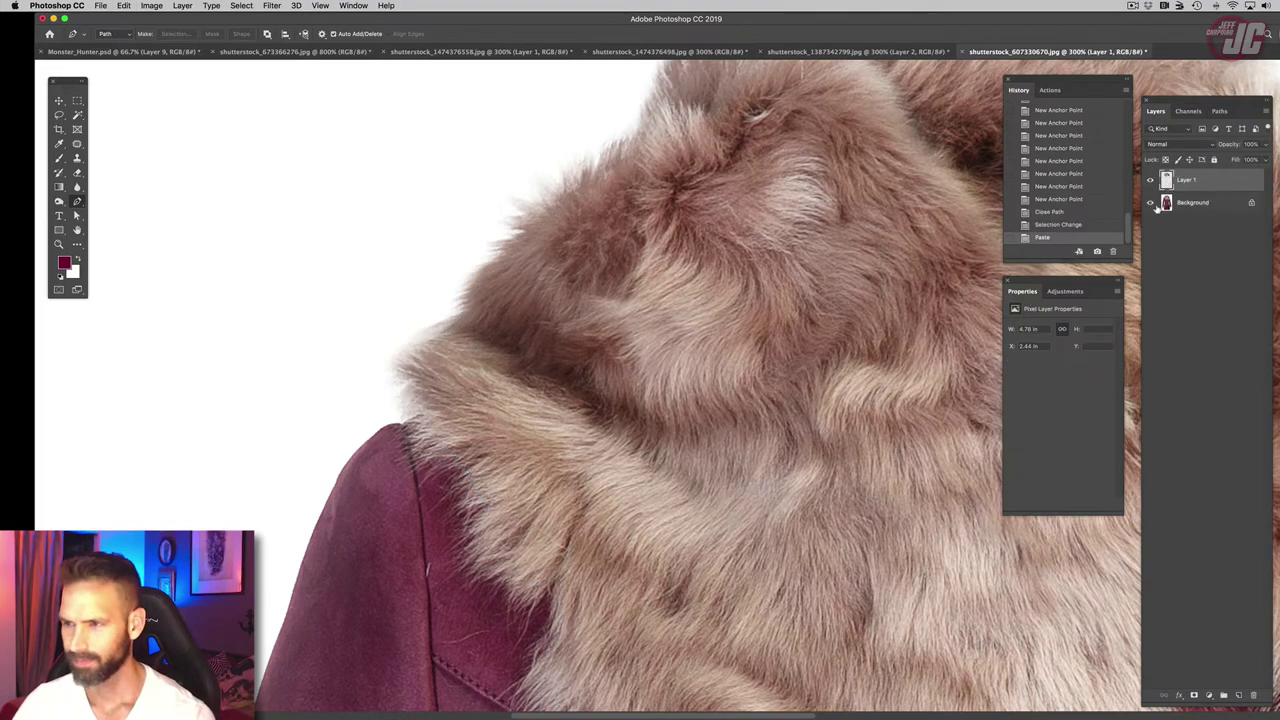
click(1150, 202)
click(1150, 202)
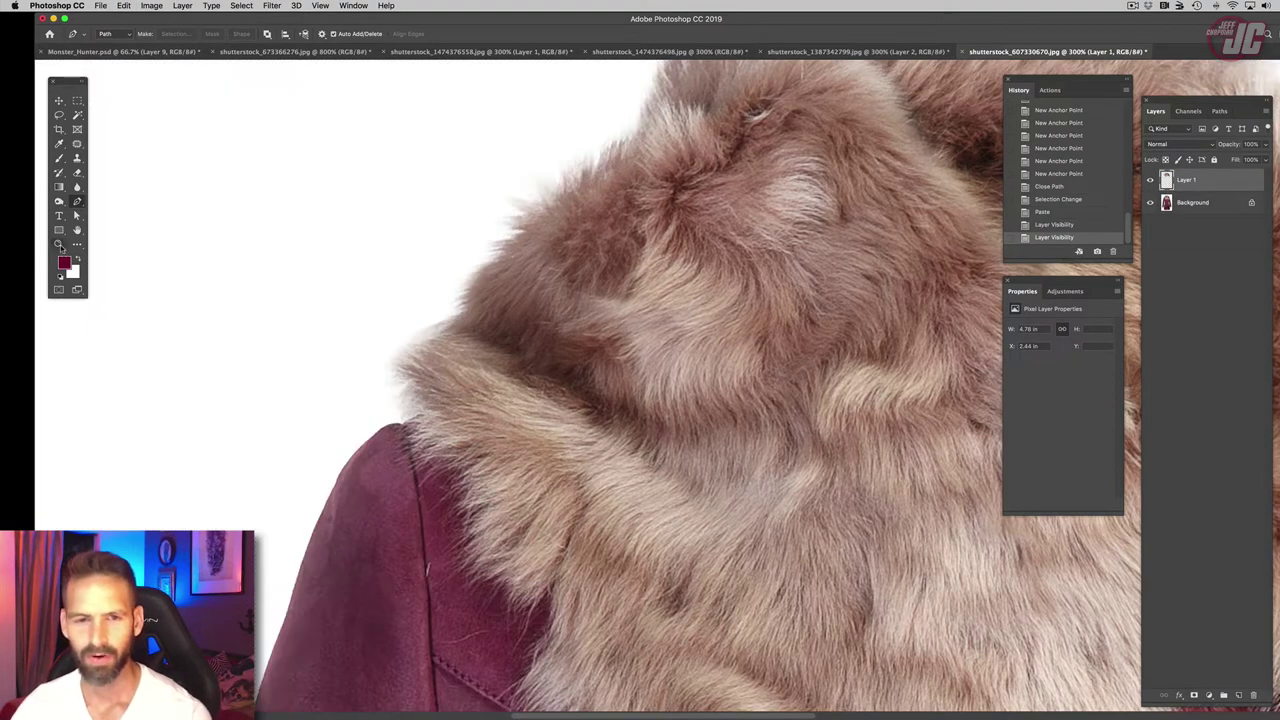
Step: Lasso a loose selection around the large fur flap's lower part, including some of the surrounding leather
click(59, 244)
alt+click(578, 422)
alt+click(558, 413)
drag(642, 475, 533, 354)
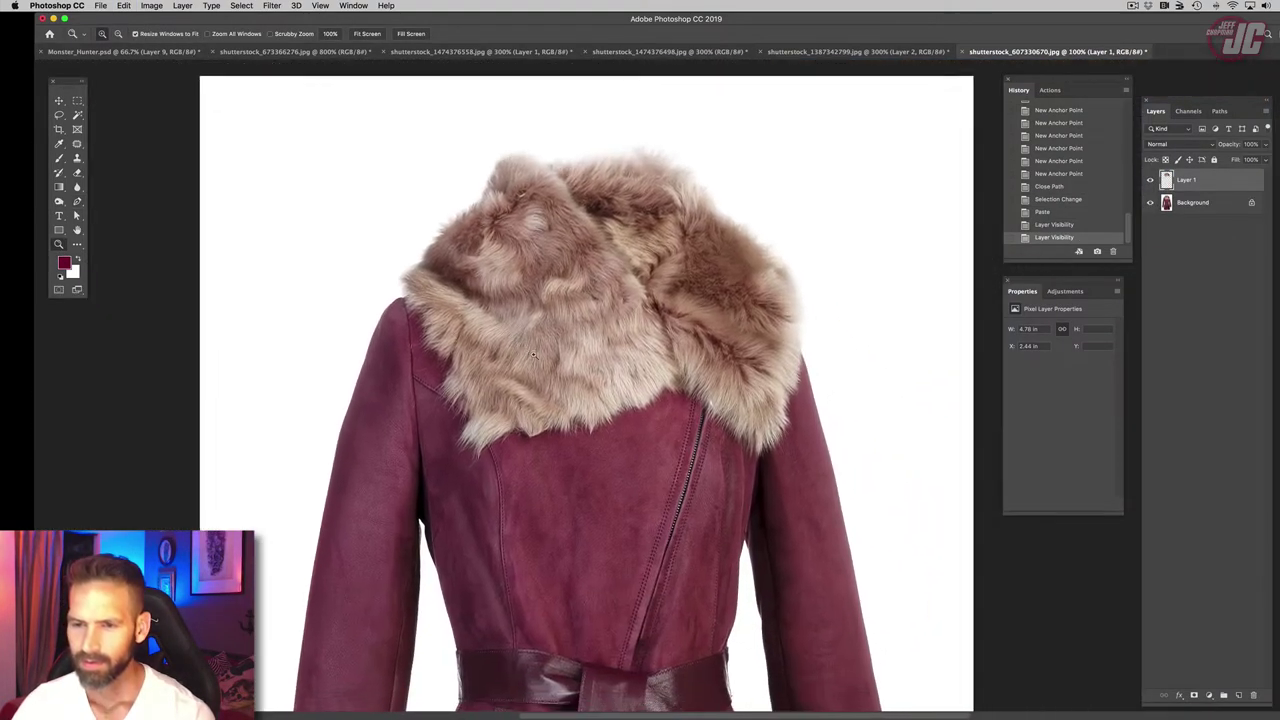
click(533, 355)
scroll(540, 345, right, 2)
key(l)
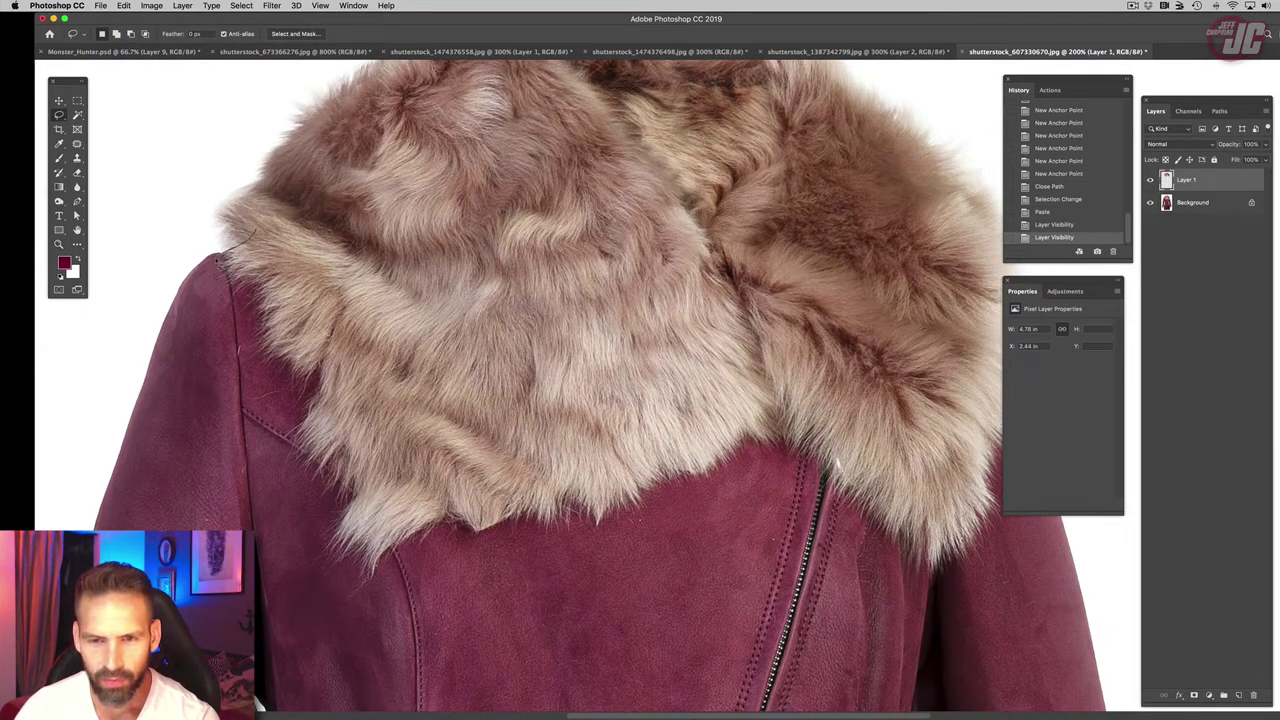
mouse_move(220, 257)
mouse_down()
mouse_move(222, 380)
mouse_move(283, 562)
mouse_move(590, 567)
mouse_move(730, 553)
mouse_move(775, 340)
mouse_move(280, 234)
mouse_up()
Step: Add the lower fur of the collar's other flap, beyond the zipper, to the lasso selection
scroll(505, 308, right, 3)
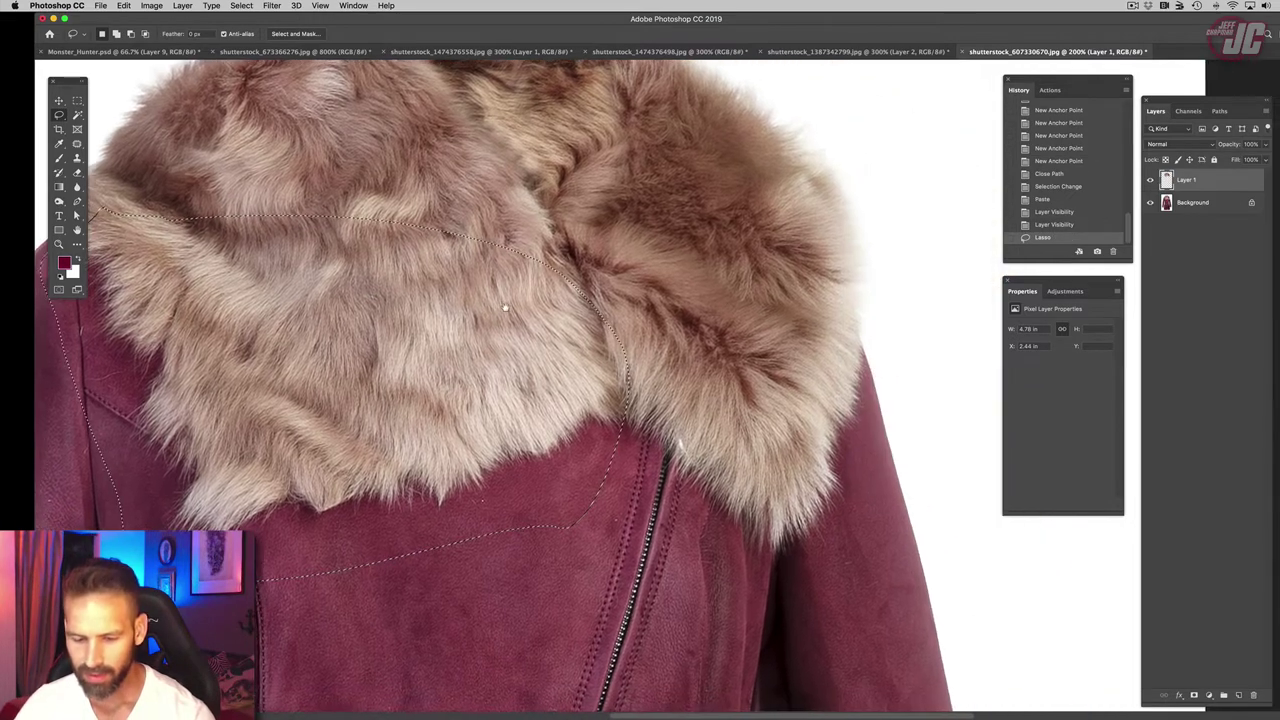
drag(505, 308, 511, 306)
mouse_move(646, 319)
mouse_down()
mouse_move(616, 431)
mouse_move(731, 564)
mouse_move(761, 574)
mouse_move(885, 483)
mouse_up()
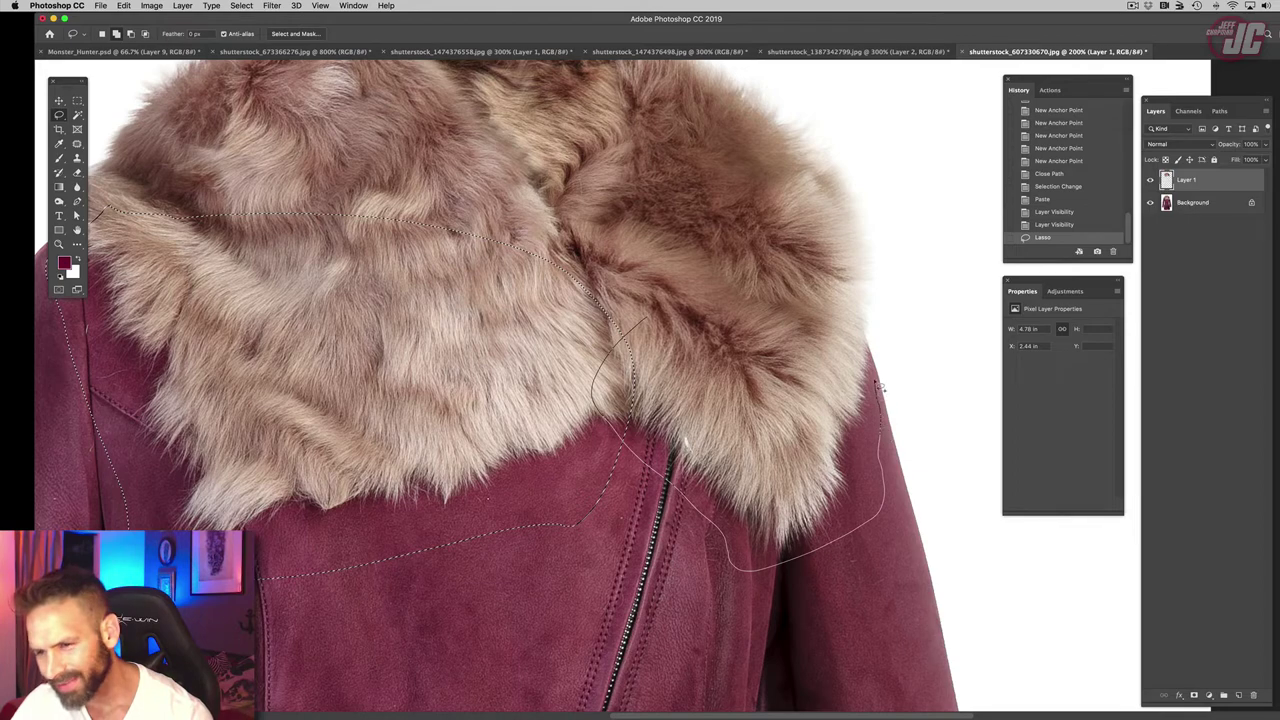
drag(857, 338, 628, 330)
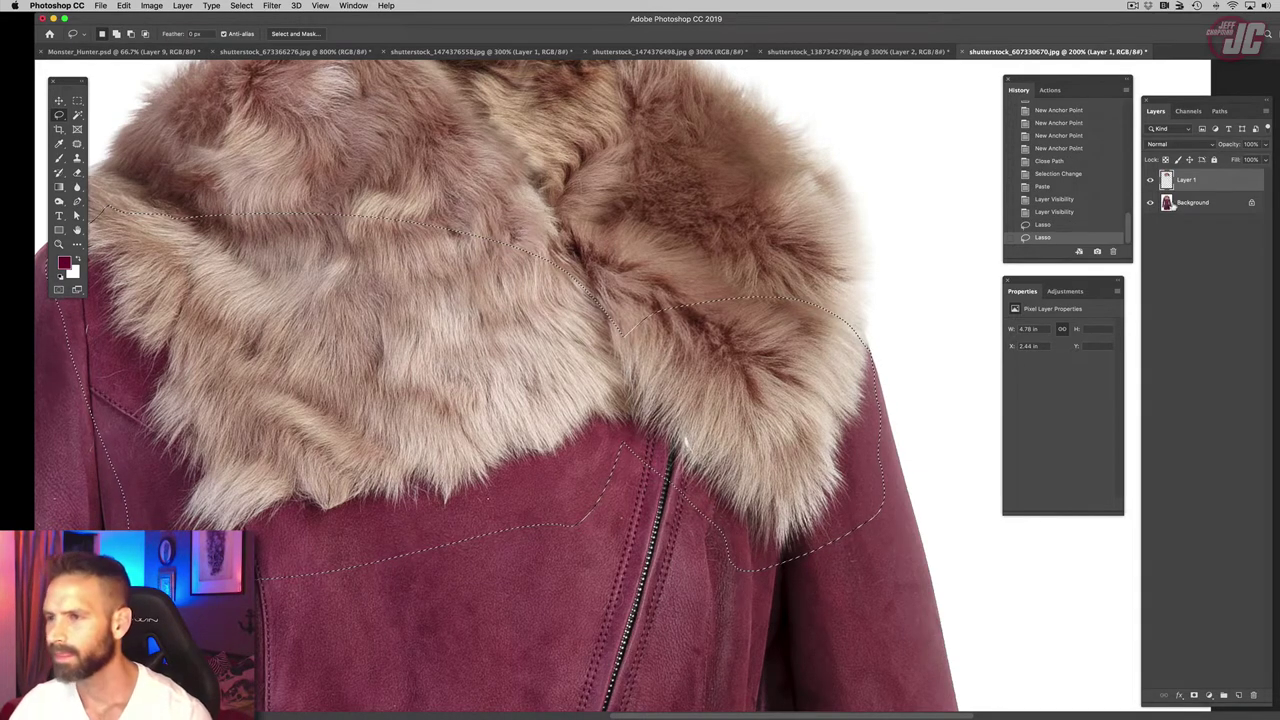
Step: Copy the selected fur from the Background onto a new layer and hide Background and Layer 1
click(1205, 203)
key(super+c)
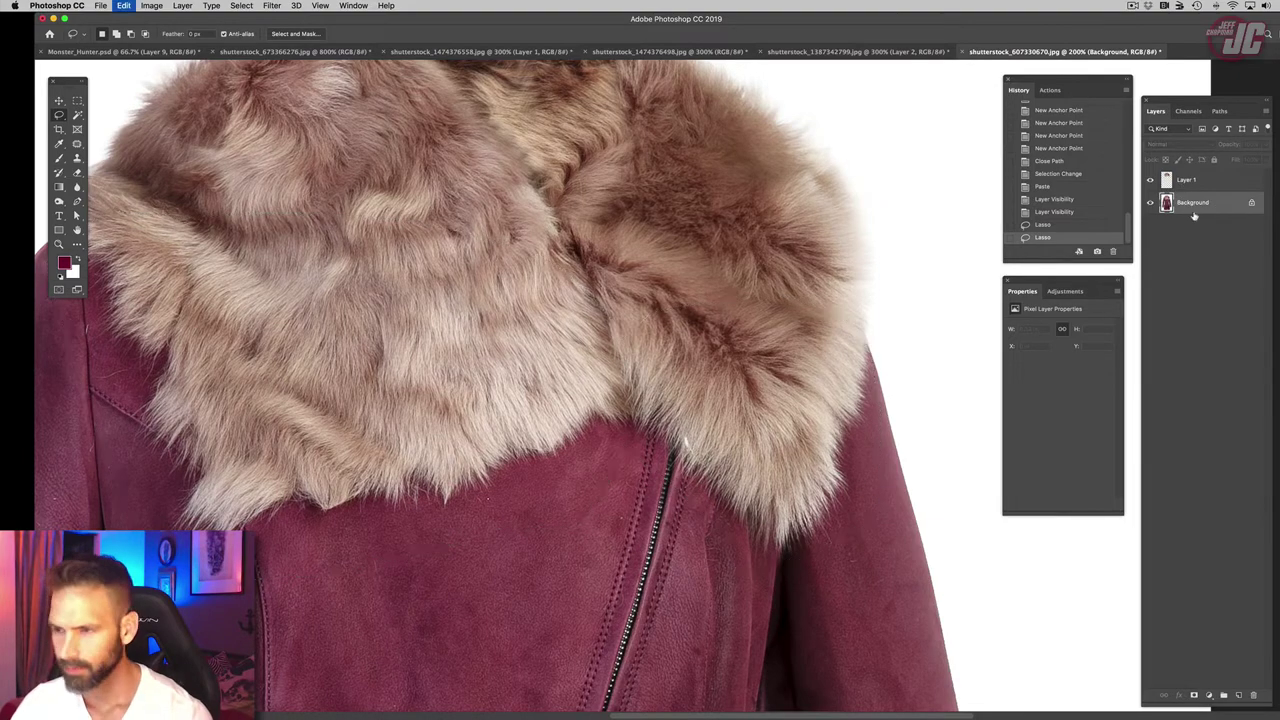
key(super+v)
click(1150, 225)
click(1150, 179)
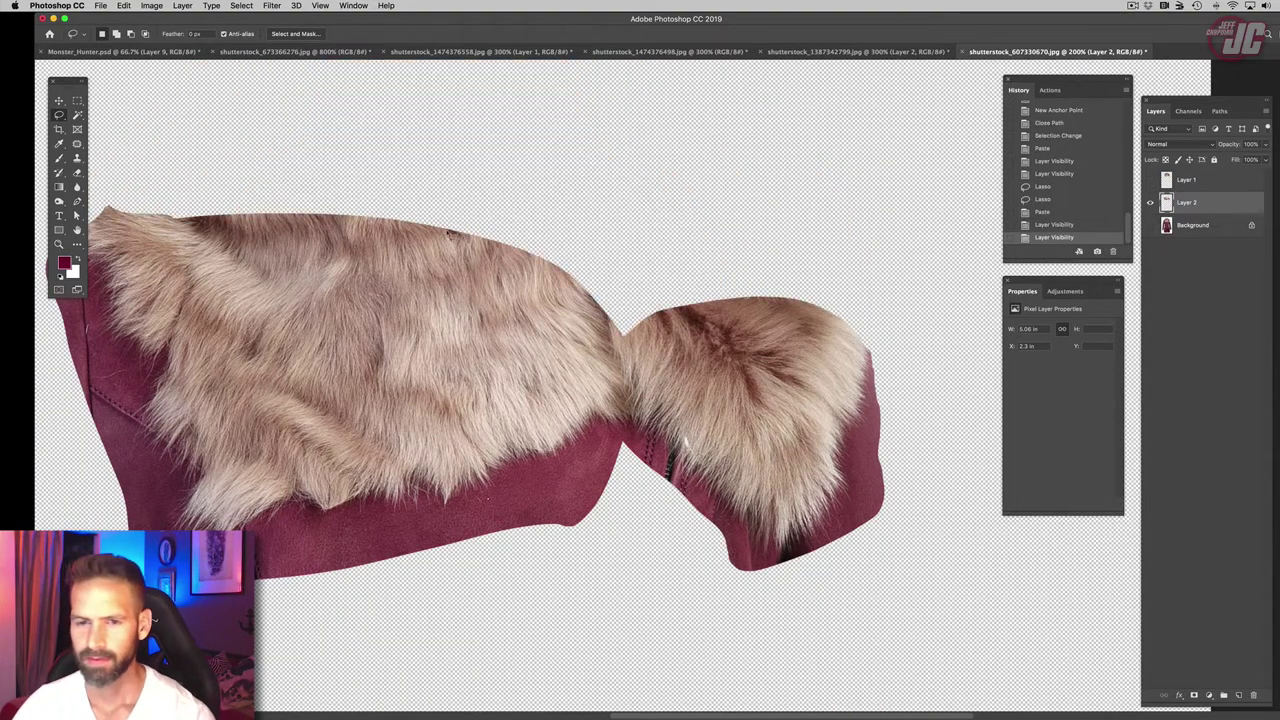
Step: Compare the Red, Green and Blue channels of the fur layer for contrast between fur and leather
scroll(137, 148, left, 5)
click(59, 101)
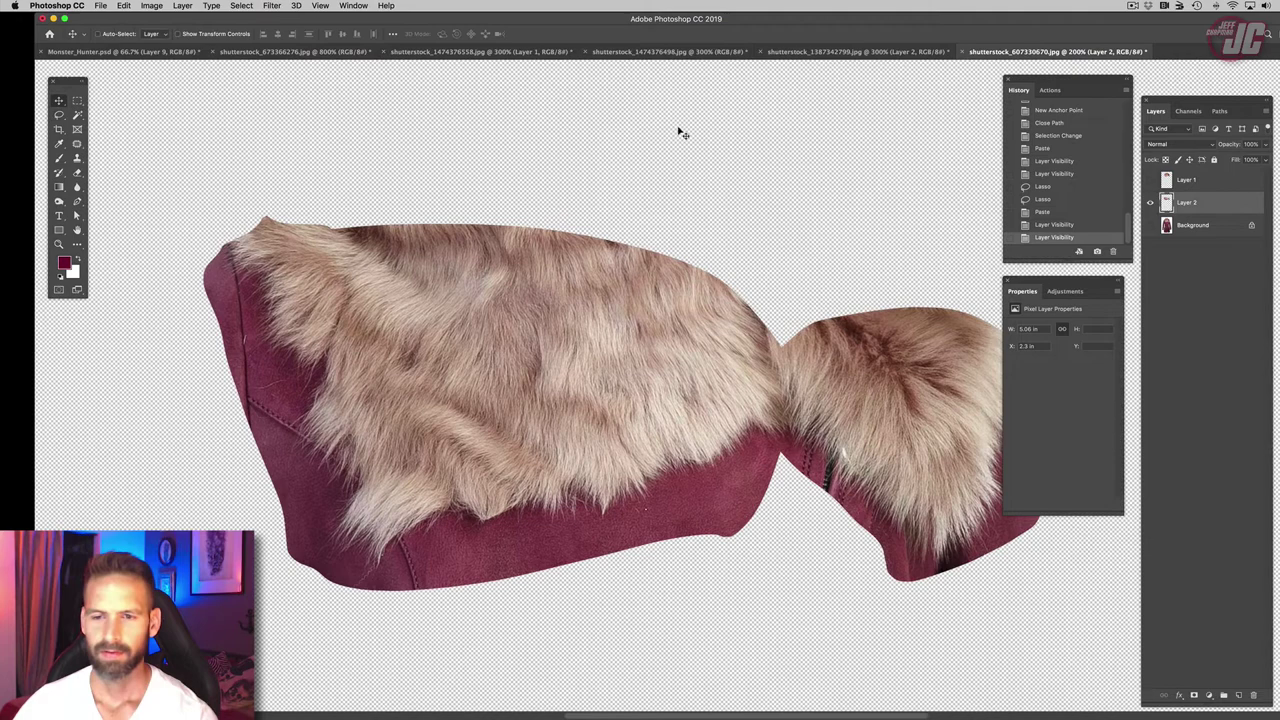
click(1190, 111)
click(1149, 151)
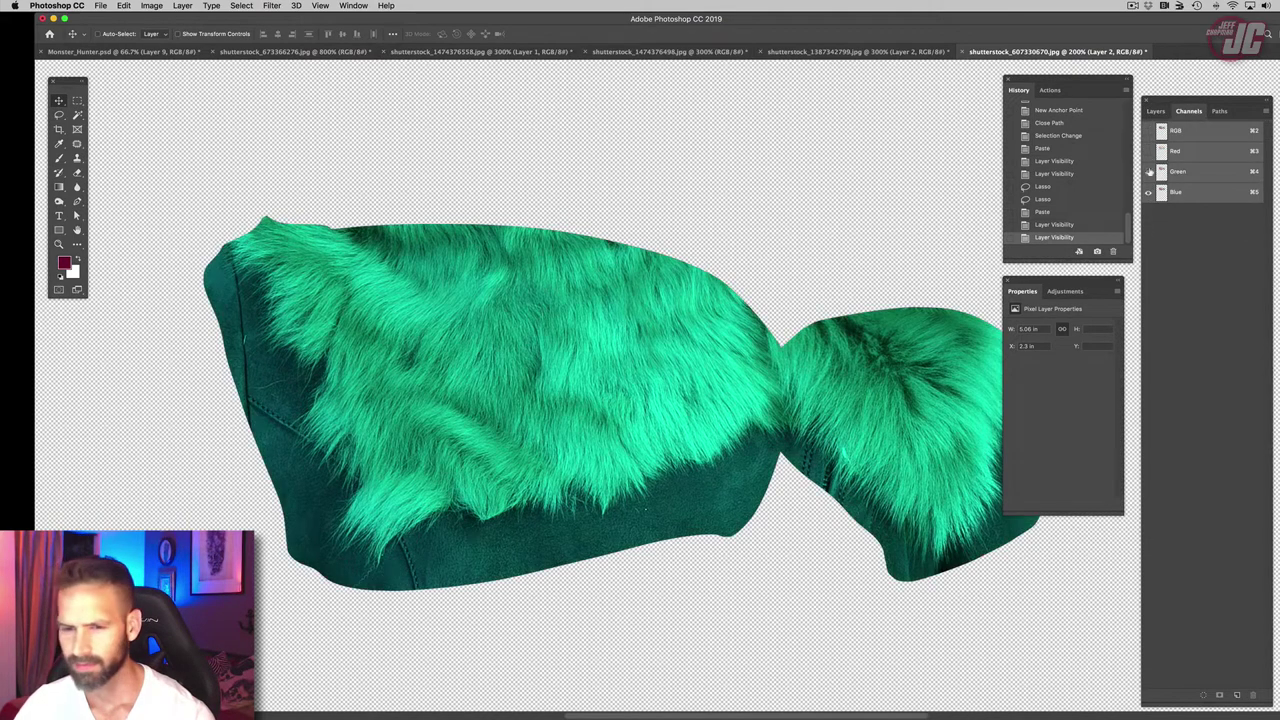
click(1148, 190)
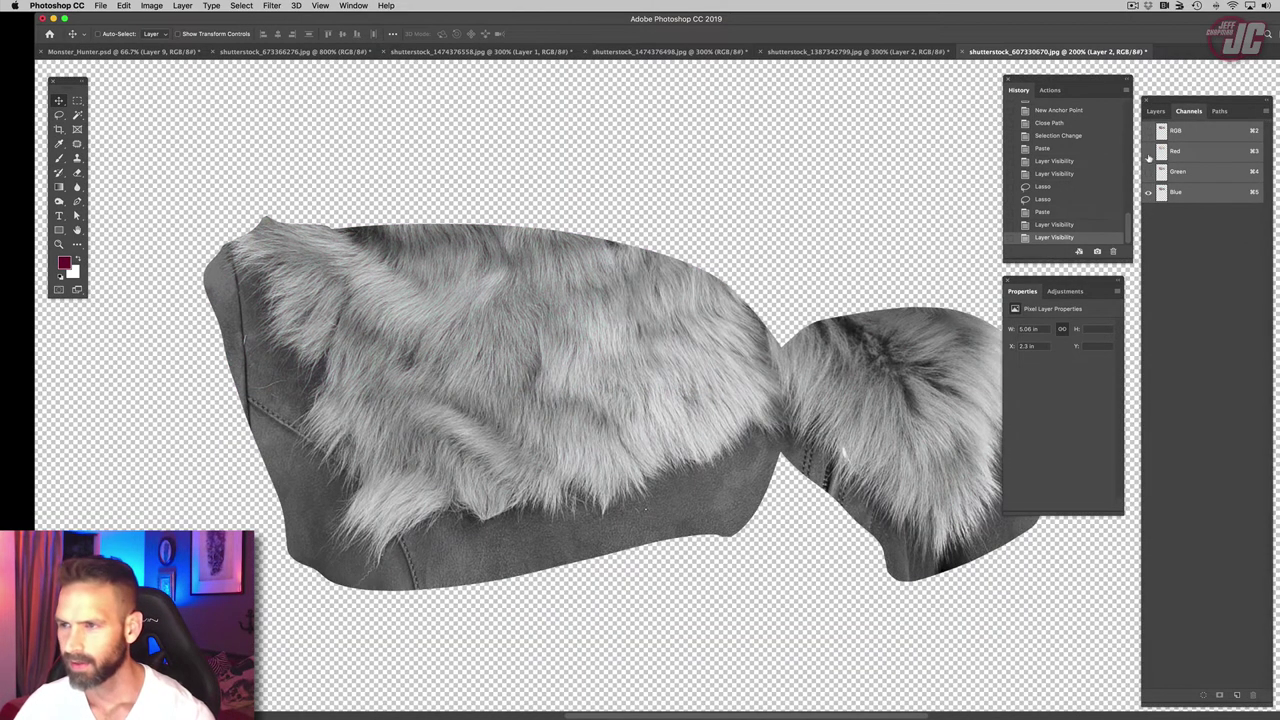
click(1149, 151)
click(1148, 191)
click(1148, 171)
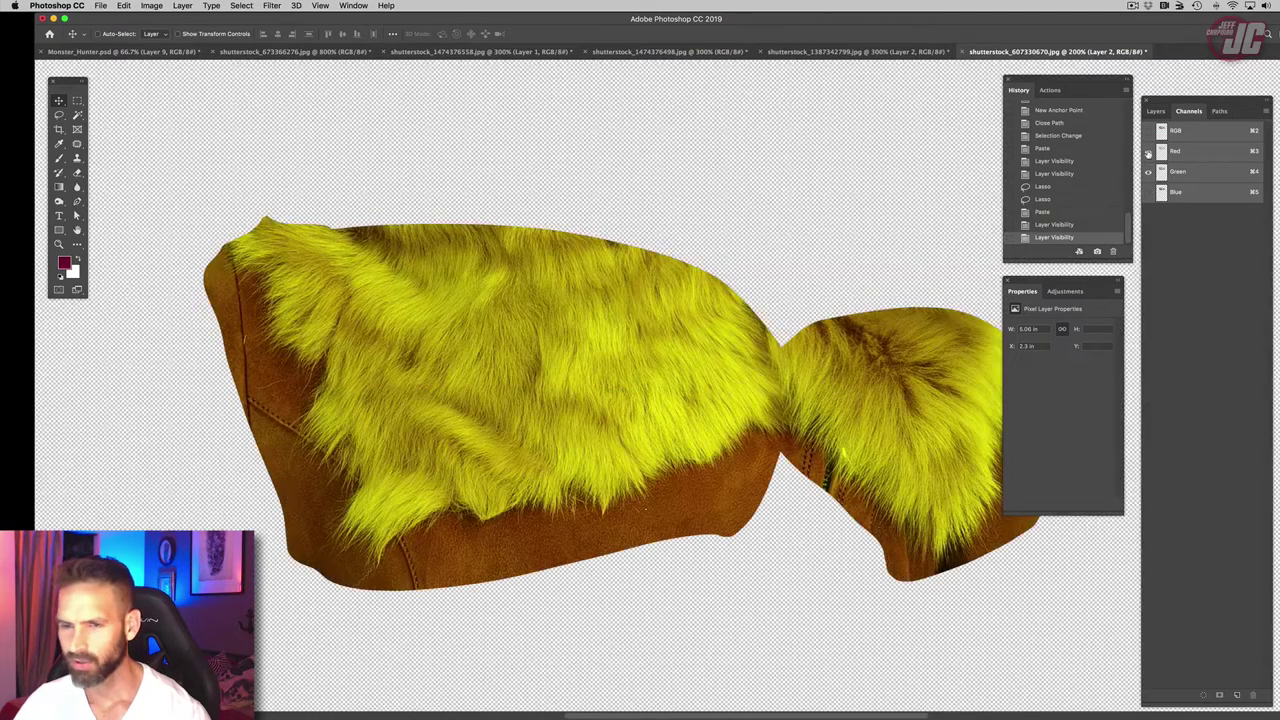
click(1149, 151)
Step: Isolate the Green channel and duplicate it
click(1205, 180)
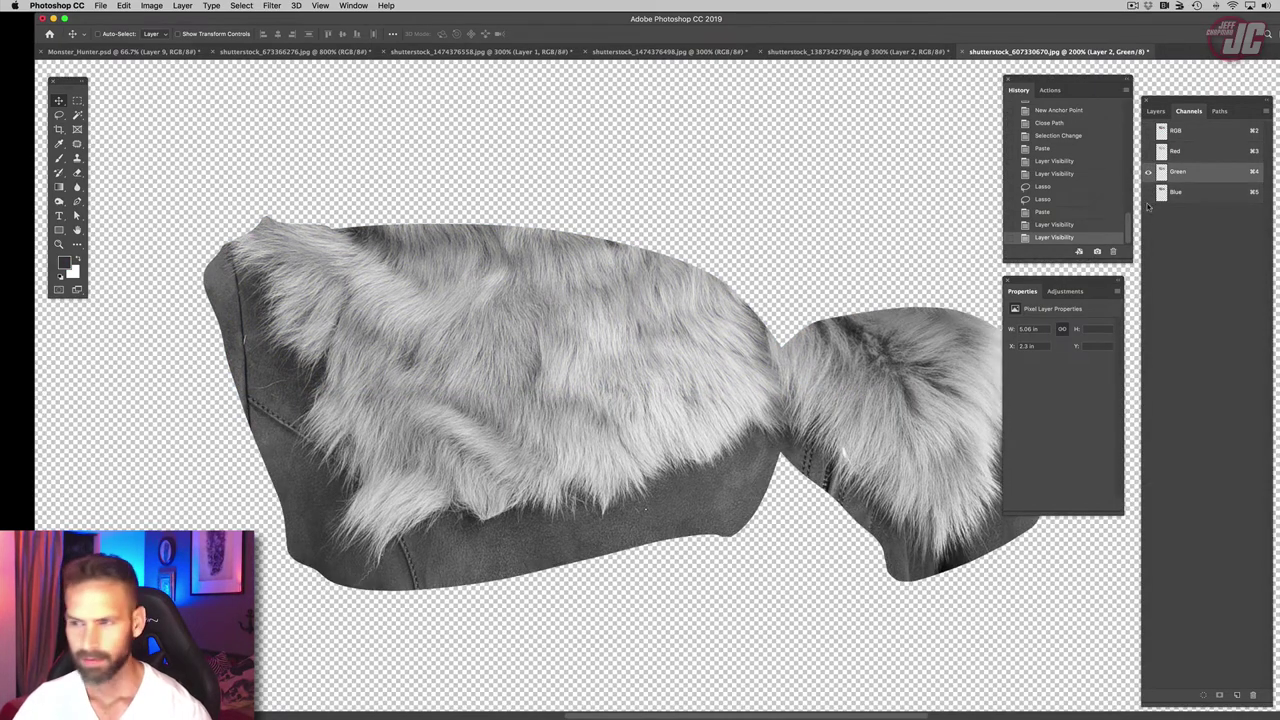
click(1149, 192)
click(1149, 192)
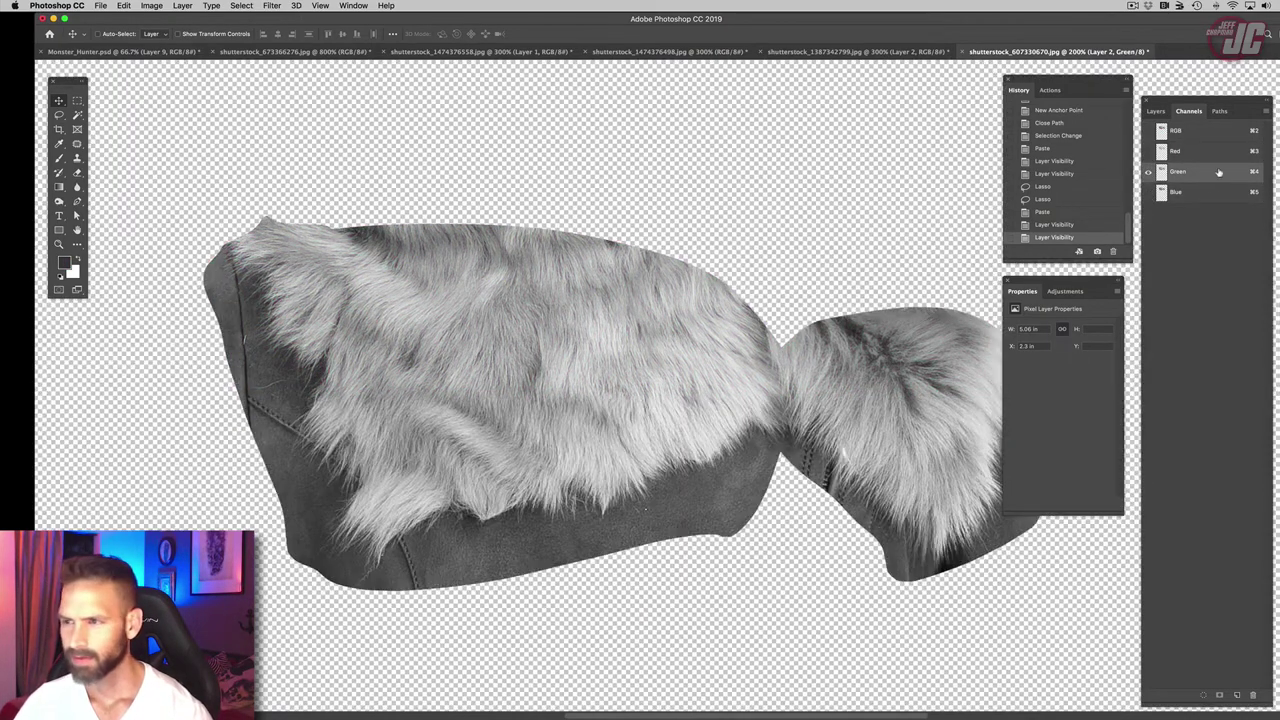
drag(1218, 172, 1235, 694)
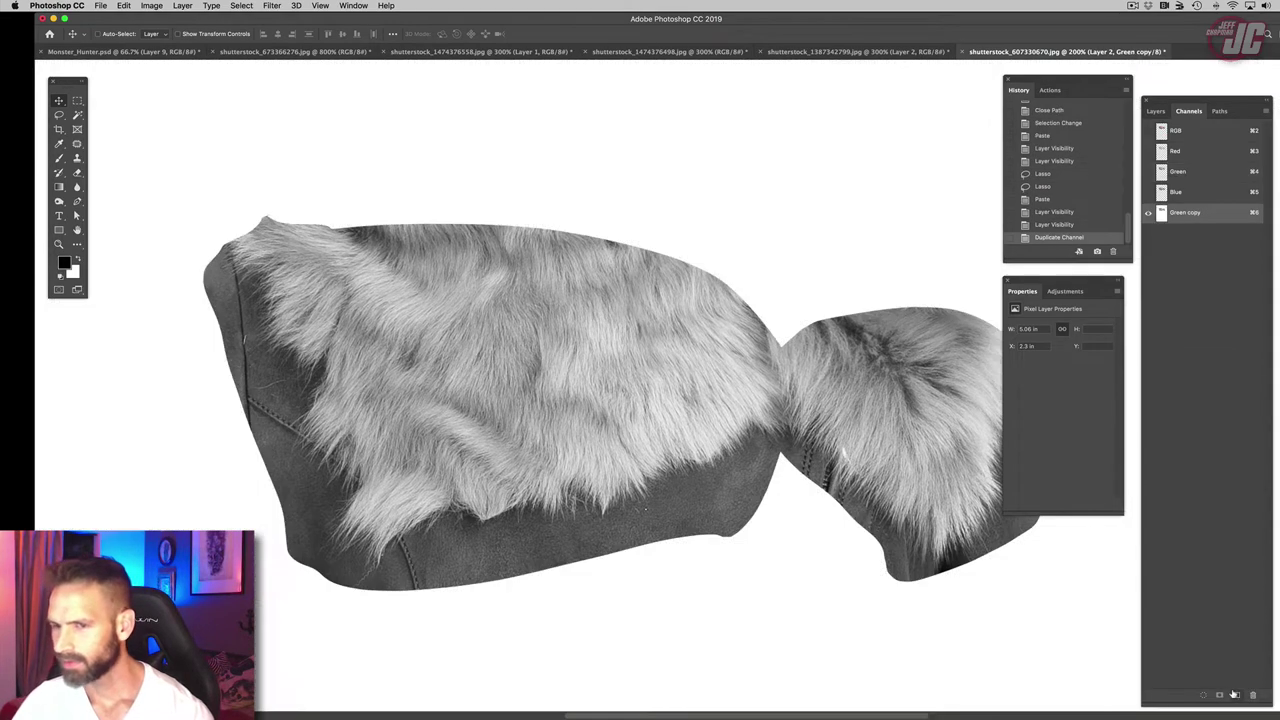
Step: Apply Levels to the Green copy channel, setting the black input to 40 and lowering the white input to boost contrast
click(152, 6)
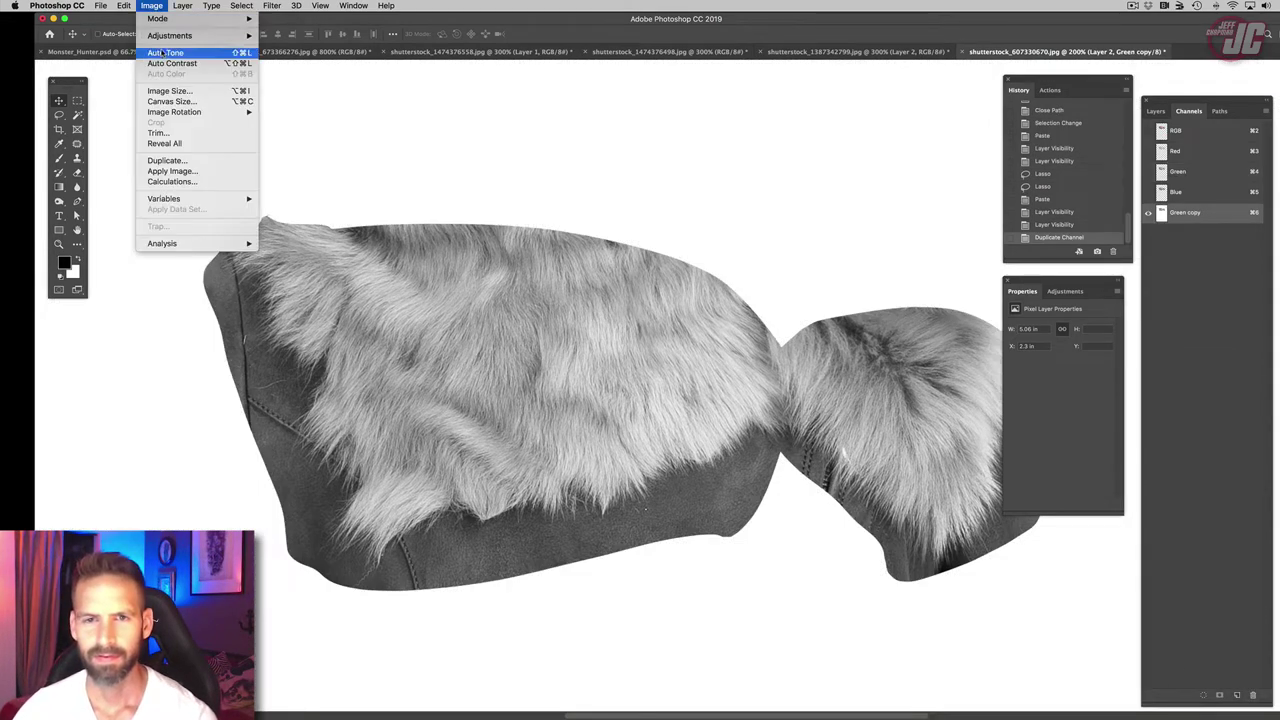
mouse_move(170, 37)
click(285, 46)
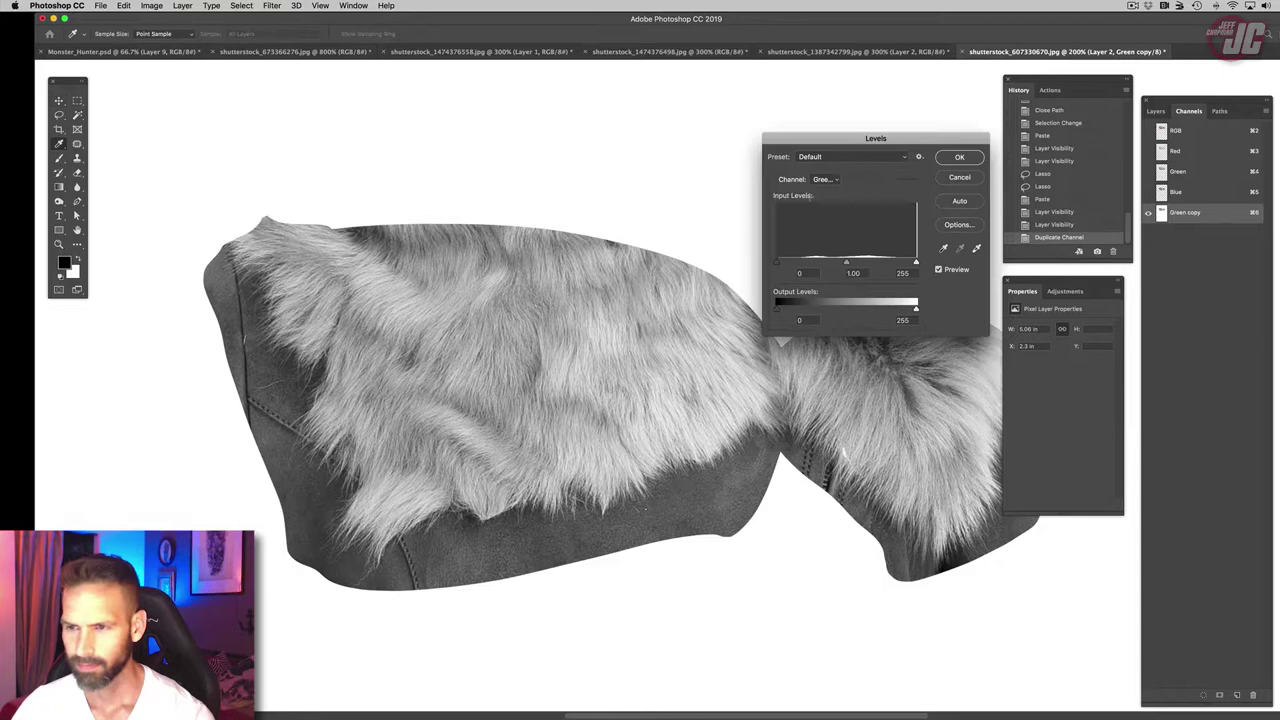
drag(811, 145, 691, 82)
drag(662, 200, 680, 200)
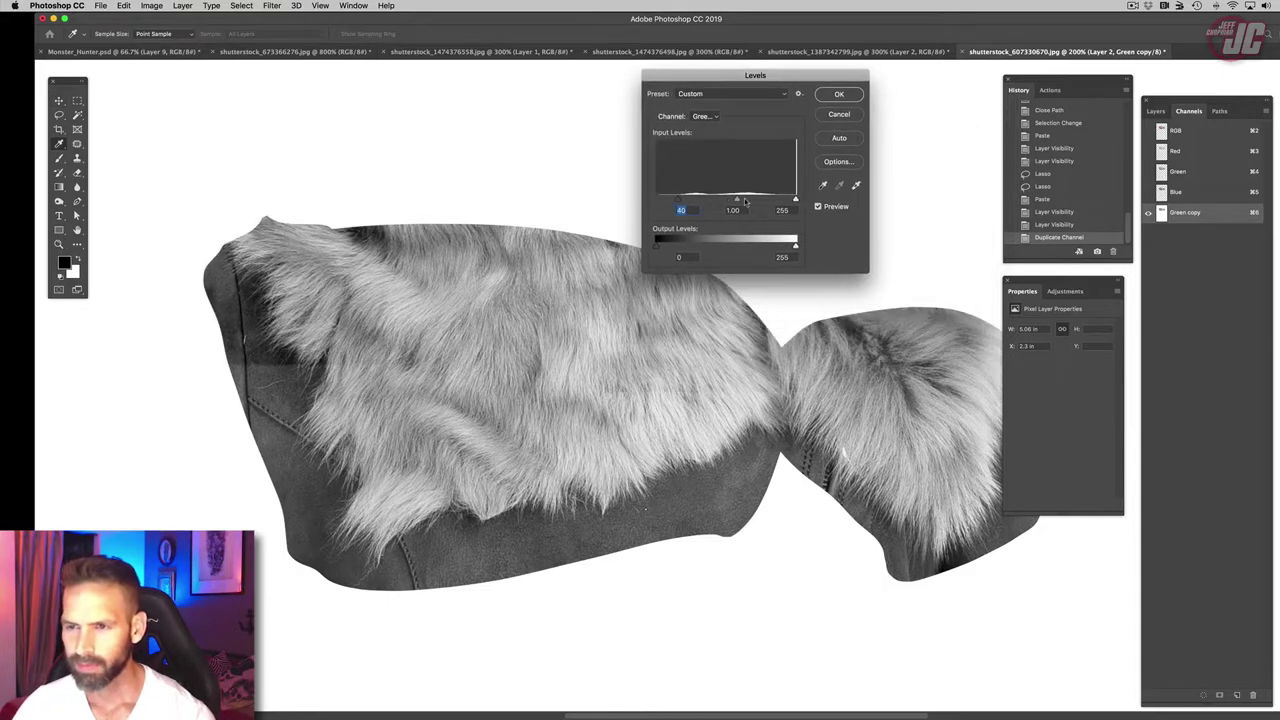
drag(795, 199, 754, 201)
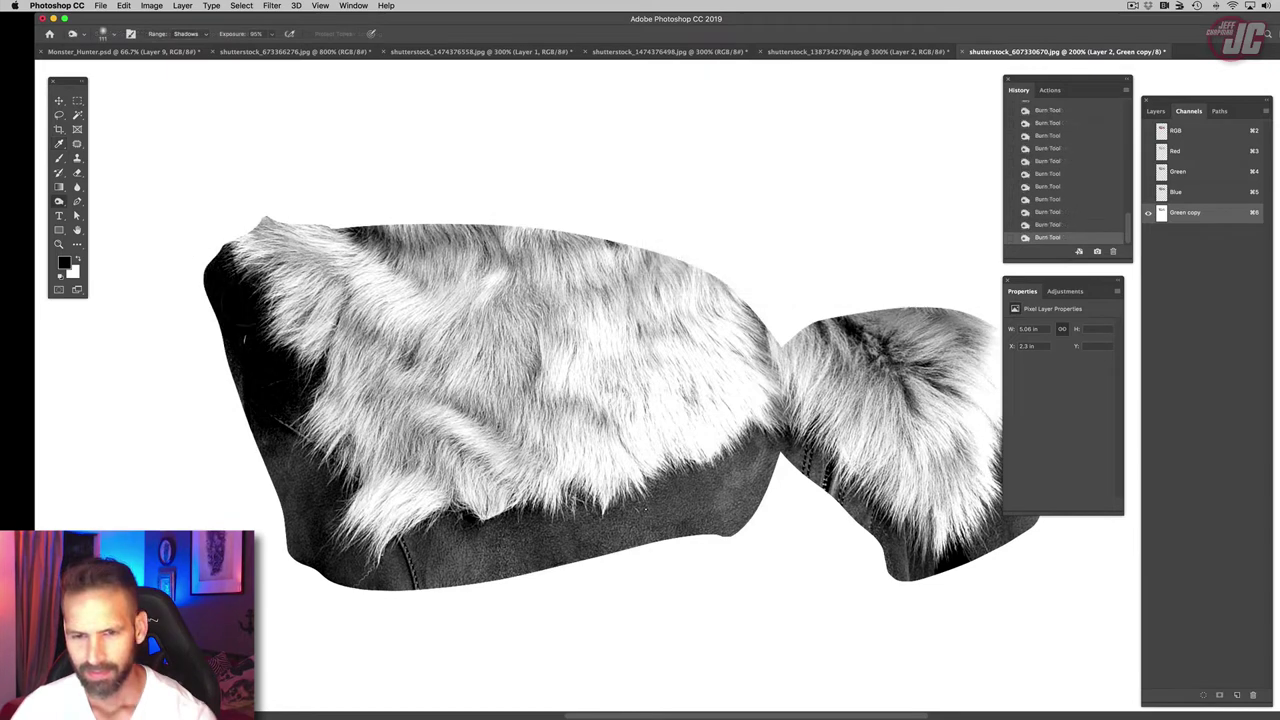
Step: Burn the leather areas around the fur to solid black with the Burn tool set to Shadows
mouse_move(270, 440)
mouse_down()
mouse_move(285, 480)
mouse_move(320, 500)
mouse_move(270, 400)
mouse_move(255, 440)
mouse_move(310, 560)
mouse_move(386, 606)
mouse_move(432, 598)
mouse_move(460, 540)
mouse_move(420, 550)
mouse_up()
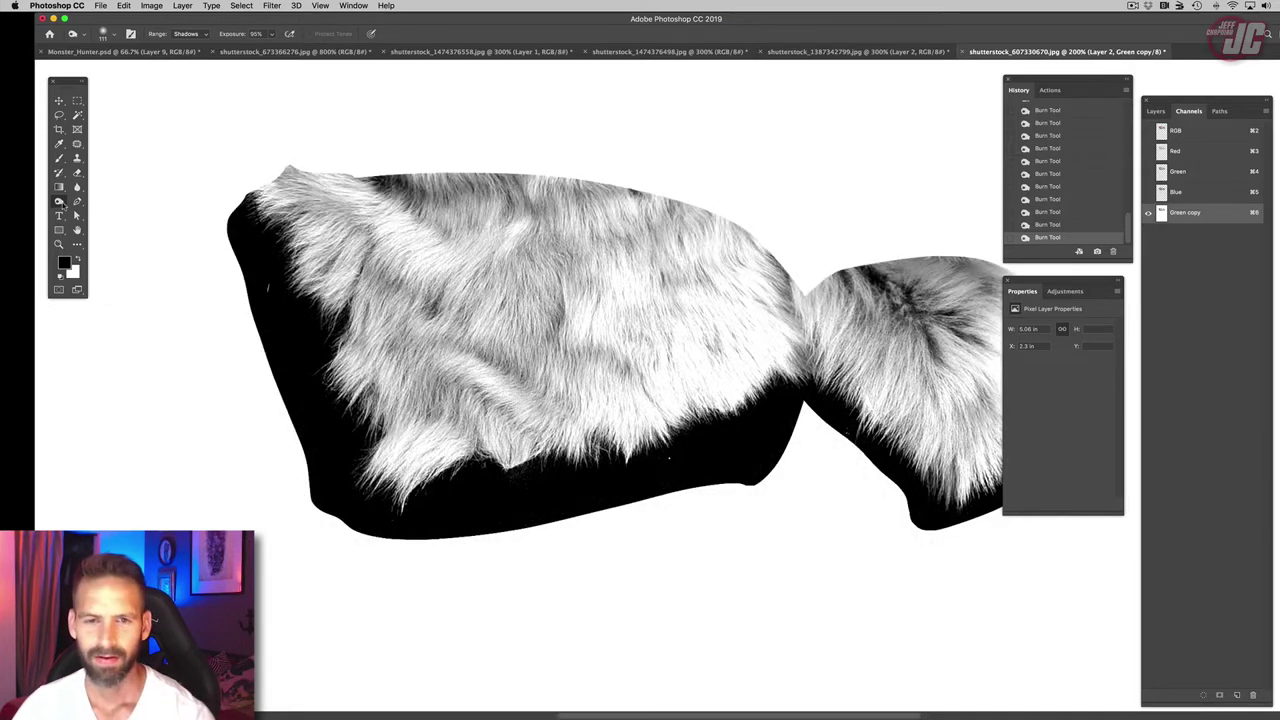
Step: Set up the Dodge tool for lightening the fur, with the range on Highlights and the exposure at 100%
right_click(62, 205)
click(100, 203)
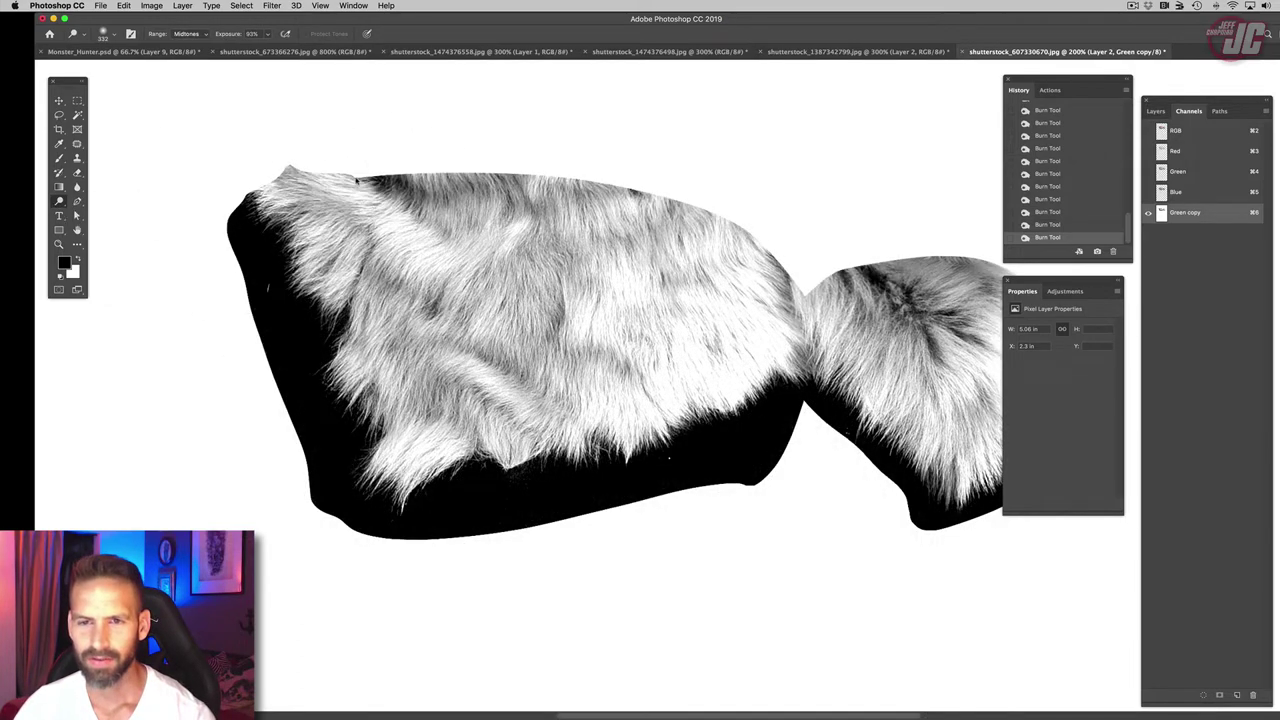
right_click(306, 182)
click(187, 33)
click(189, 41)
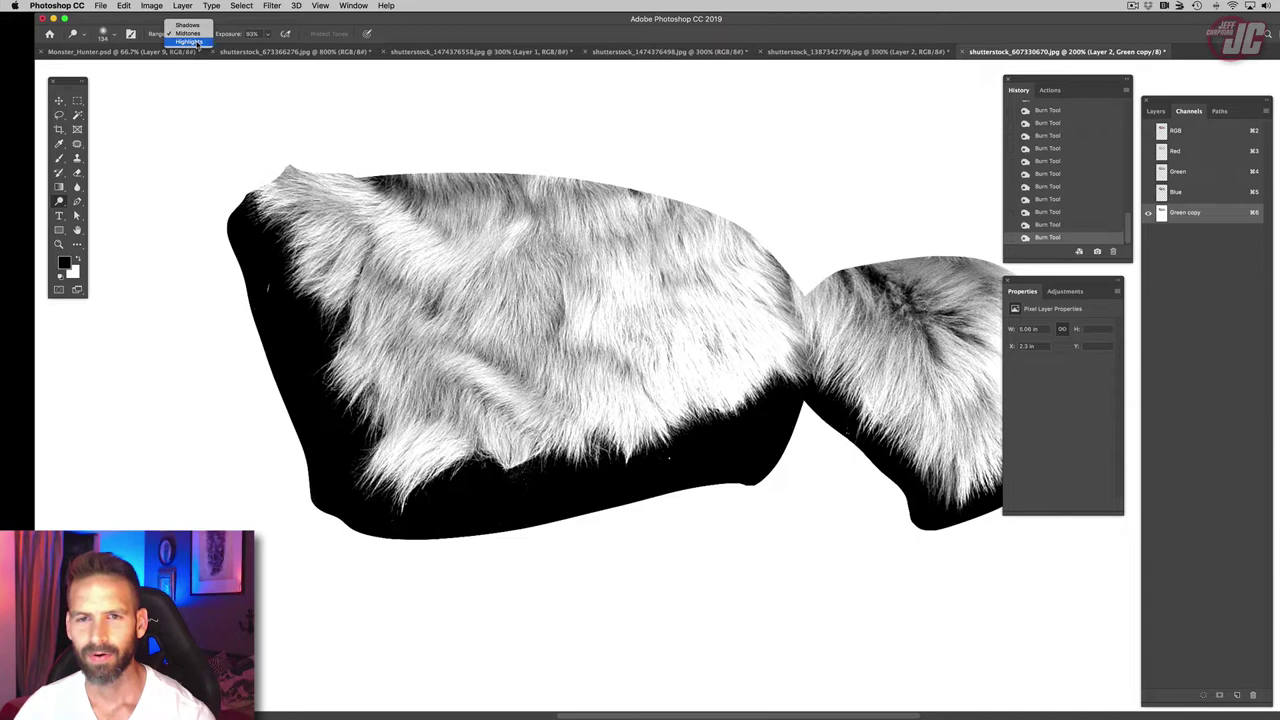
mouse_move(290, 200)
mouse_down()
mouse_move(353, 282)
mouse_move(390, 277)
mouse_up()
click(267, 34)
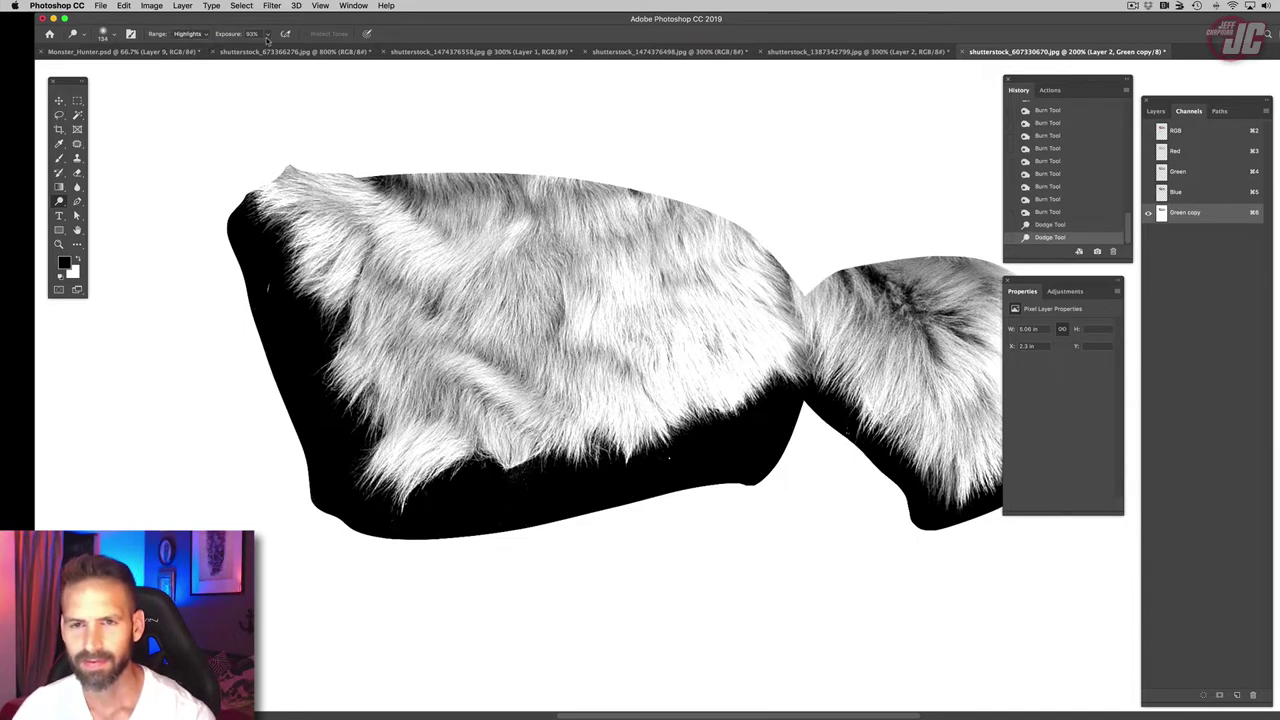
drag(270, 49, 282, 49)
Step: Dodge the fur tips along the side and lower edges of the Green copy channel to near white
click(266, 182)
drag(272, 190, 287, 236)
drag(320, 245, 385, 385)
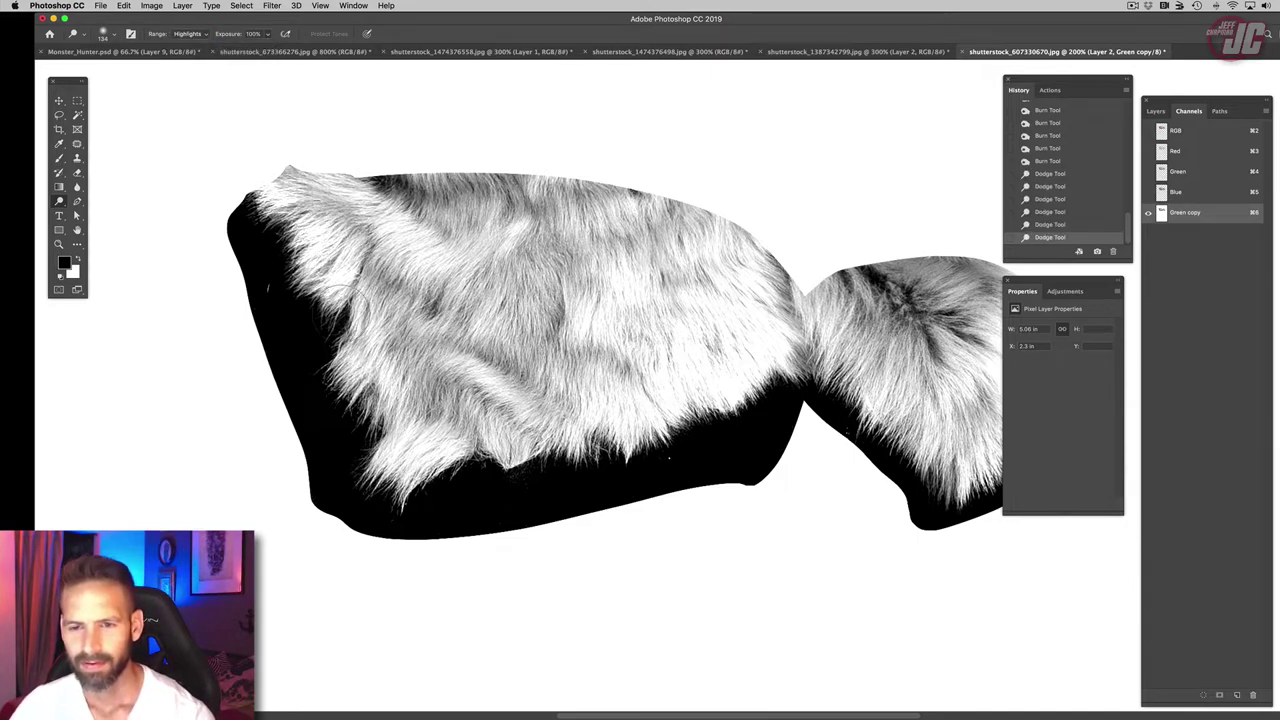
drag(355, 320, 388, 400)
mouse_move(355, 370)
mouse_down()
mouse_move(400, 440)
mouse_move(440, 436)
mouse_up()
mouse_move(565, 432)
mouse_down()
mouse_move(486, 446)
mouse_move(535, 430)
mouse_move(366, 262)
mouse_move(370, 298)
mouse_move(440, 370)
mouse_up()
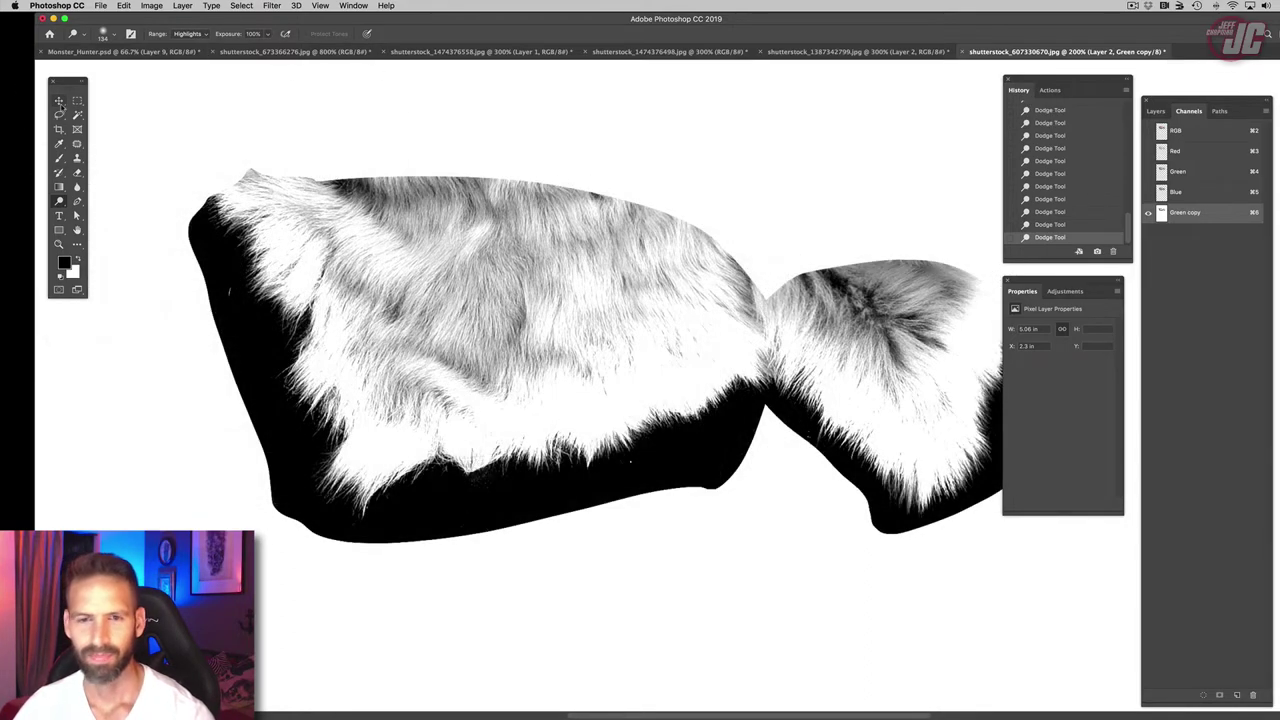
Step: Load the Green copy channel as a selection and return to the RGB composite with the layers shown
click(59, 102)
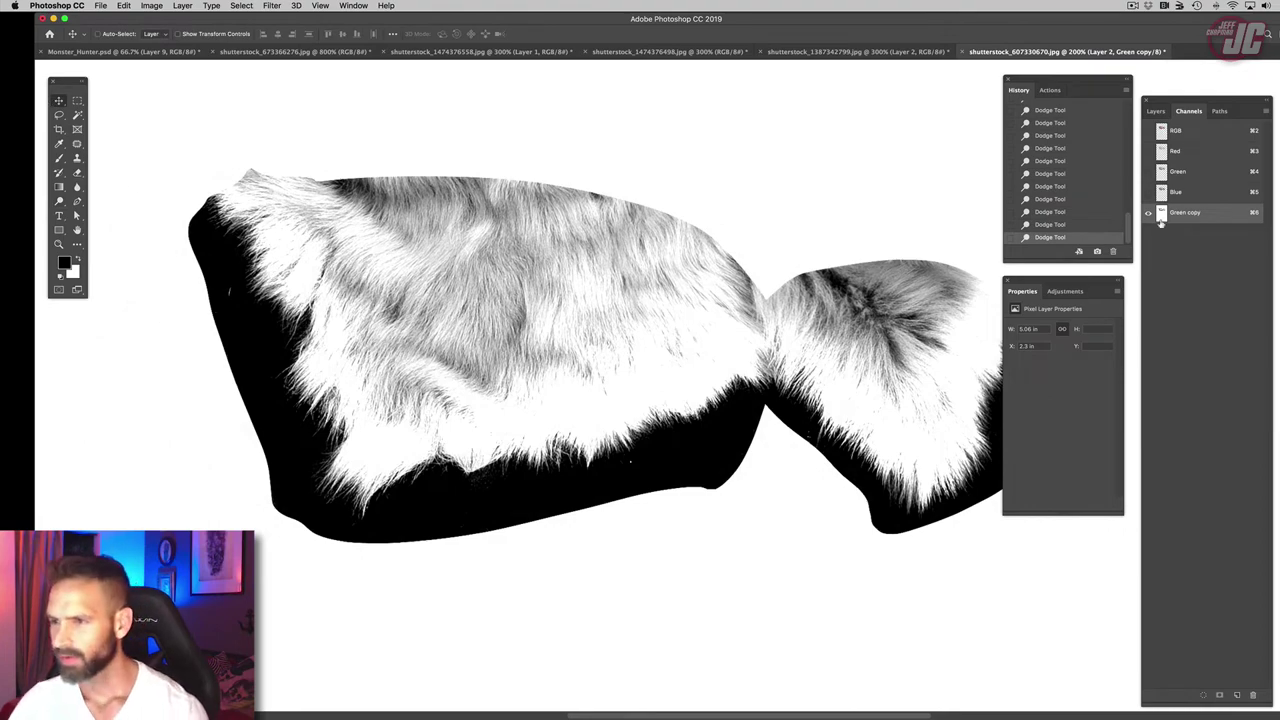
super+click(1161, 213)
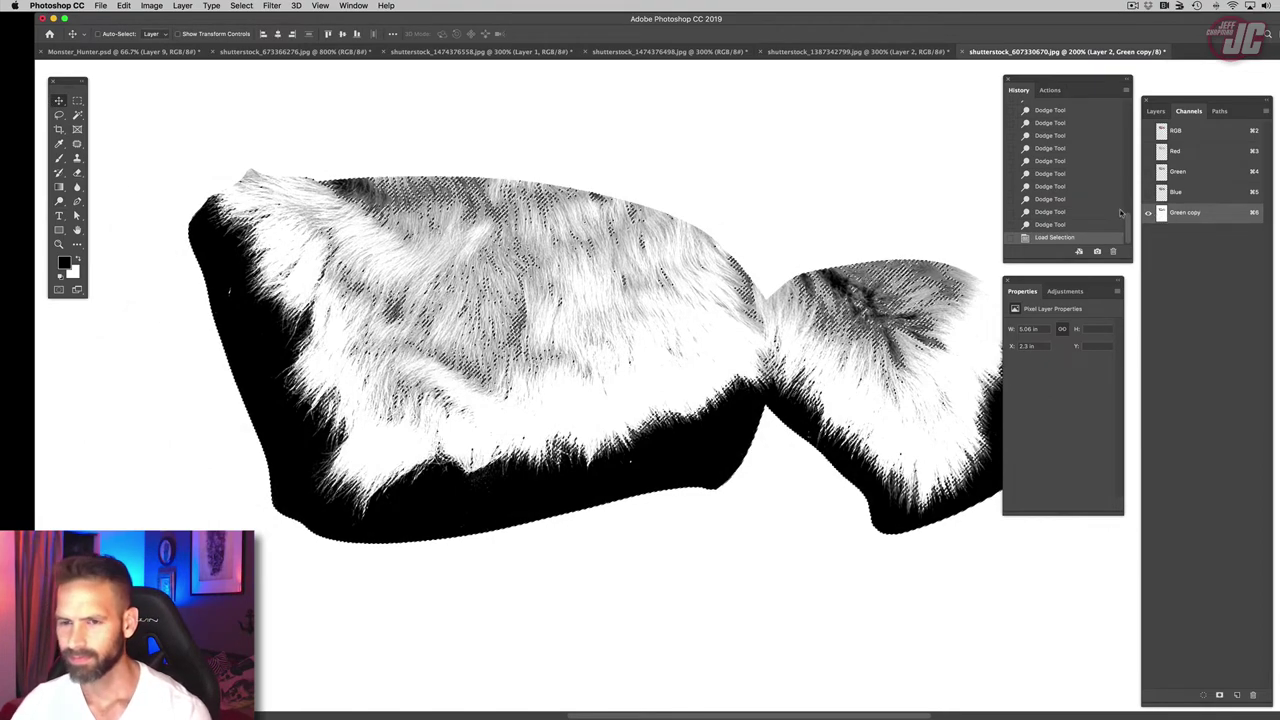
click(1200, 131)
click(1155, 111)
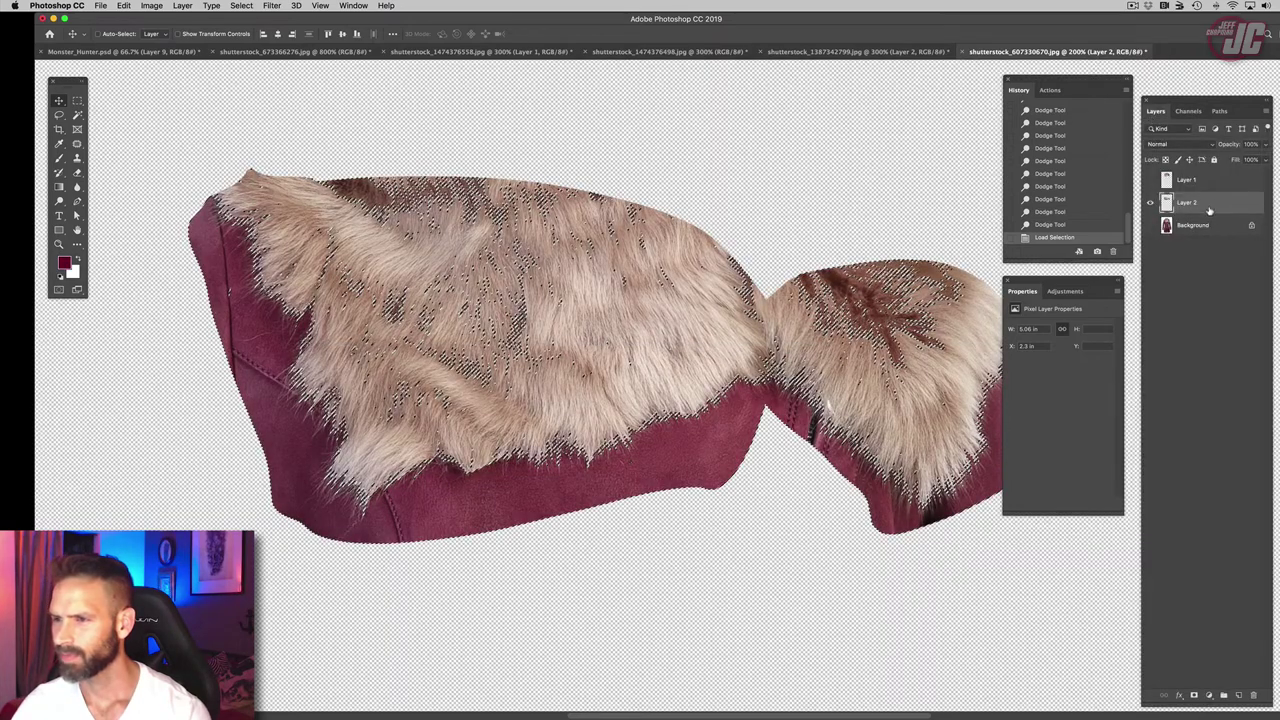
Step: Fill the new layer beneath the fur with a muted slate blue as a backdrop, with the Background layer hidden
click(64, 262)
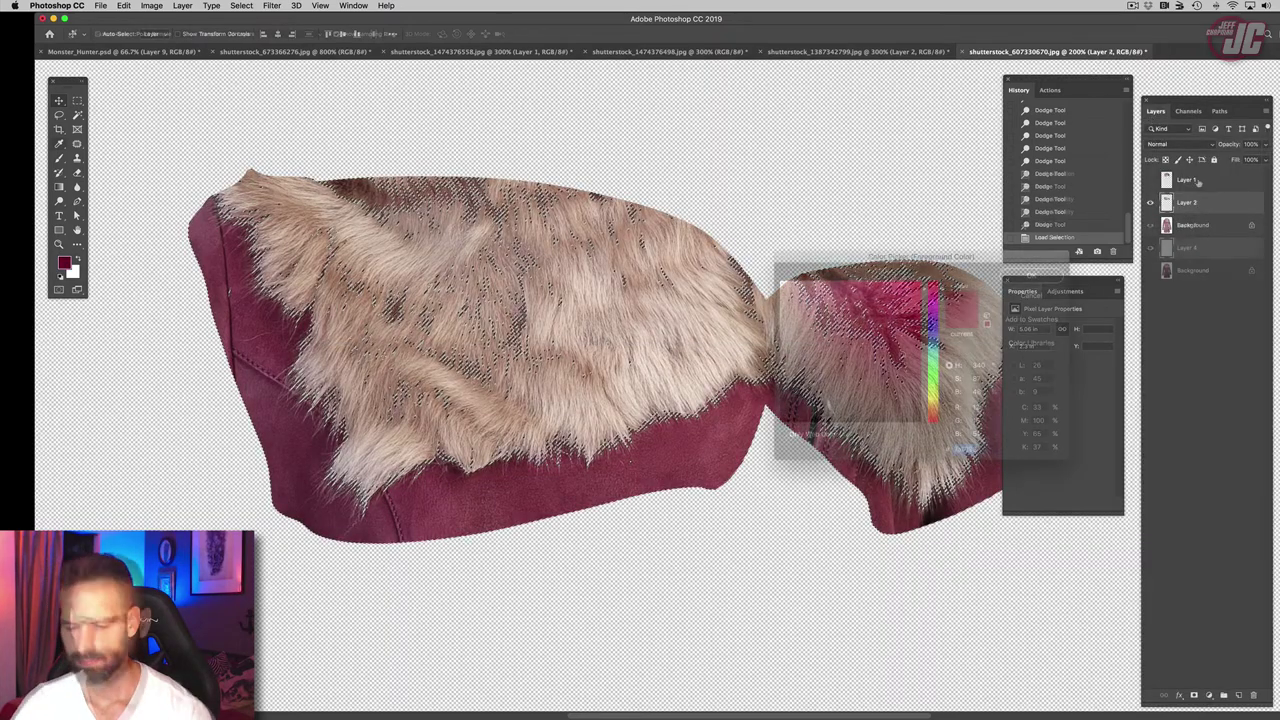
click(932, 339)
drag(880, 328, 834, 317)
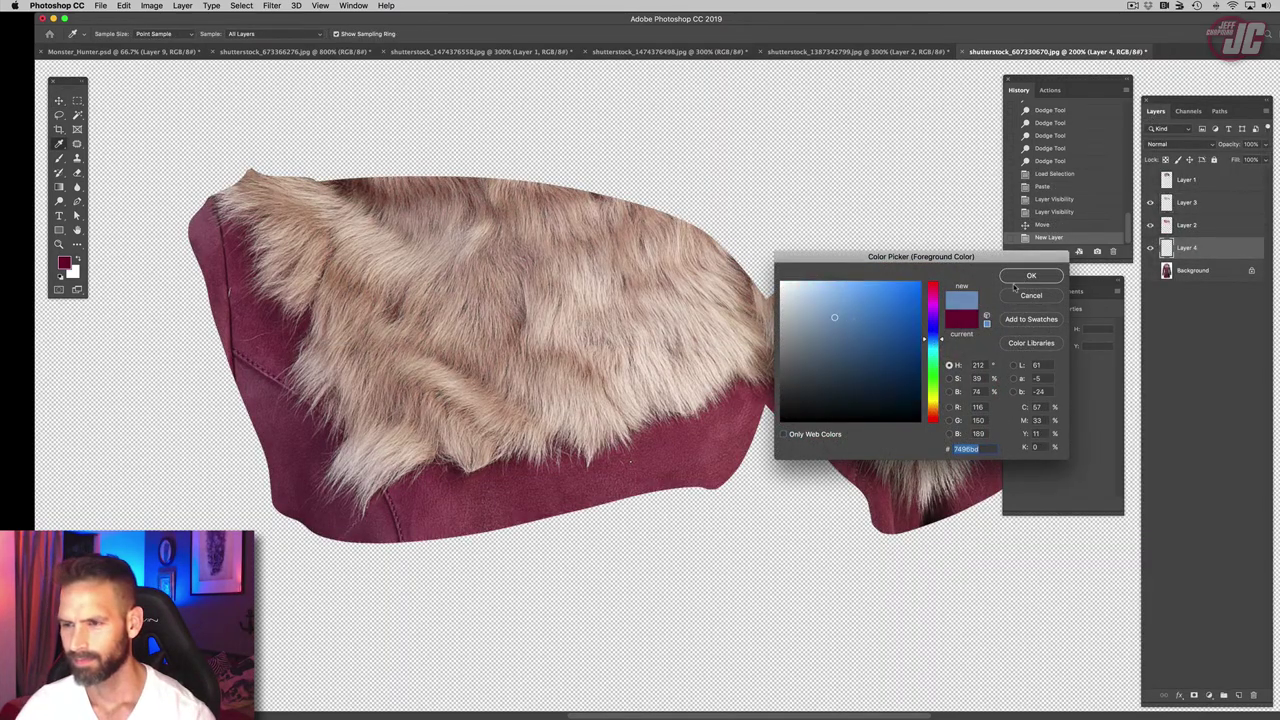
click(1031, 276)
key(v)
key(alt+BackSpace)
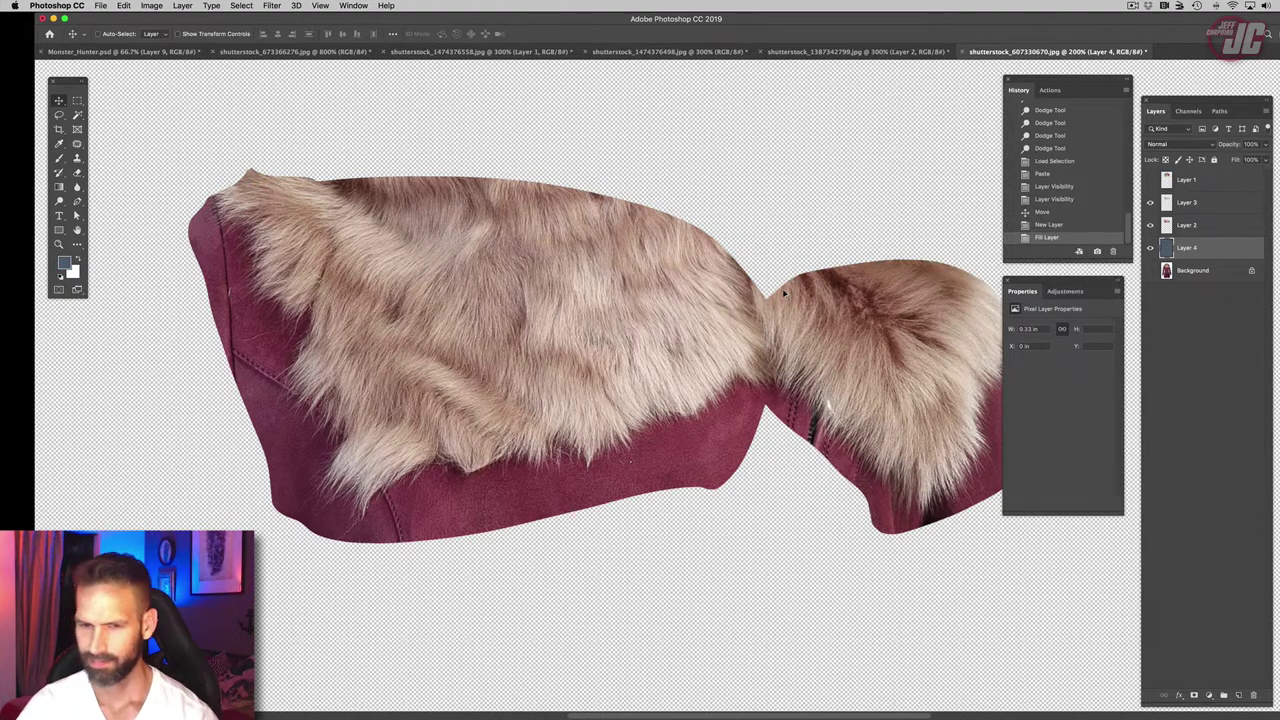
click(1150, 270)
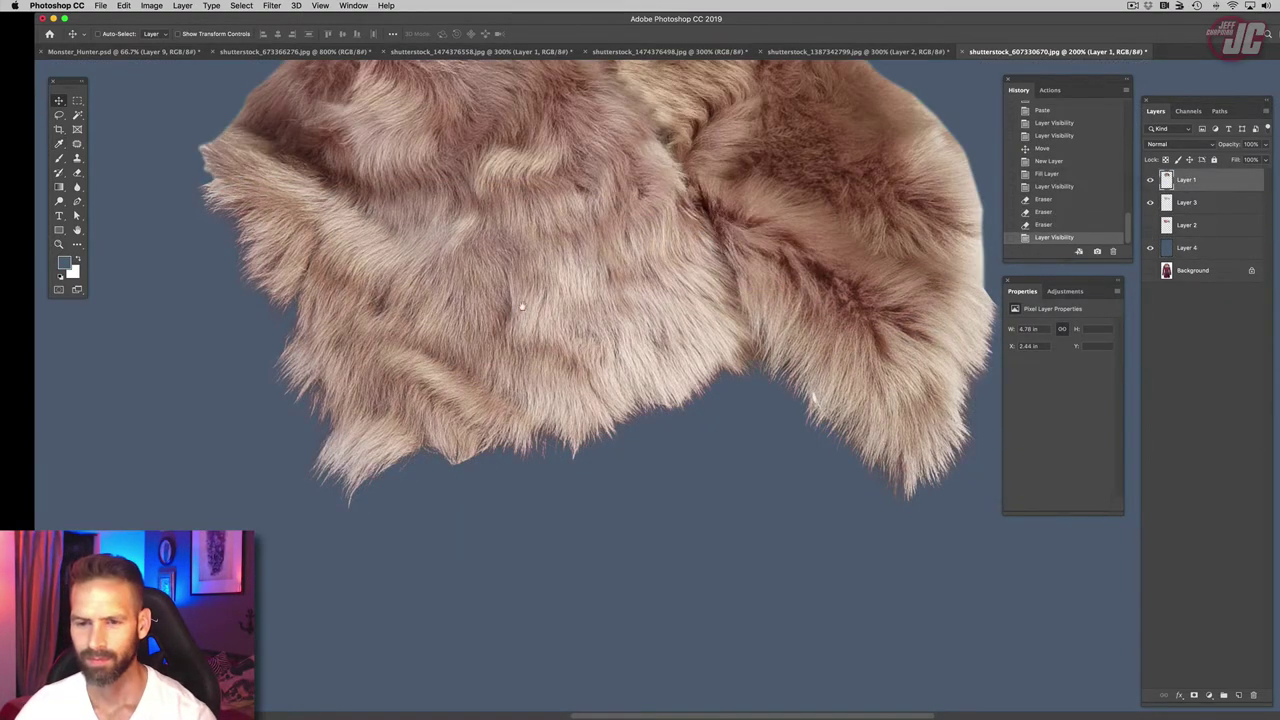
Step: Toggle Layer 3 off and on to compare the collar's edge with and without the detailed fur hairs
drag(513, 317, 519, 350)
click(1151, 203)
click(1152, 203)
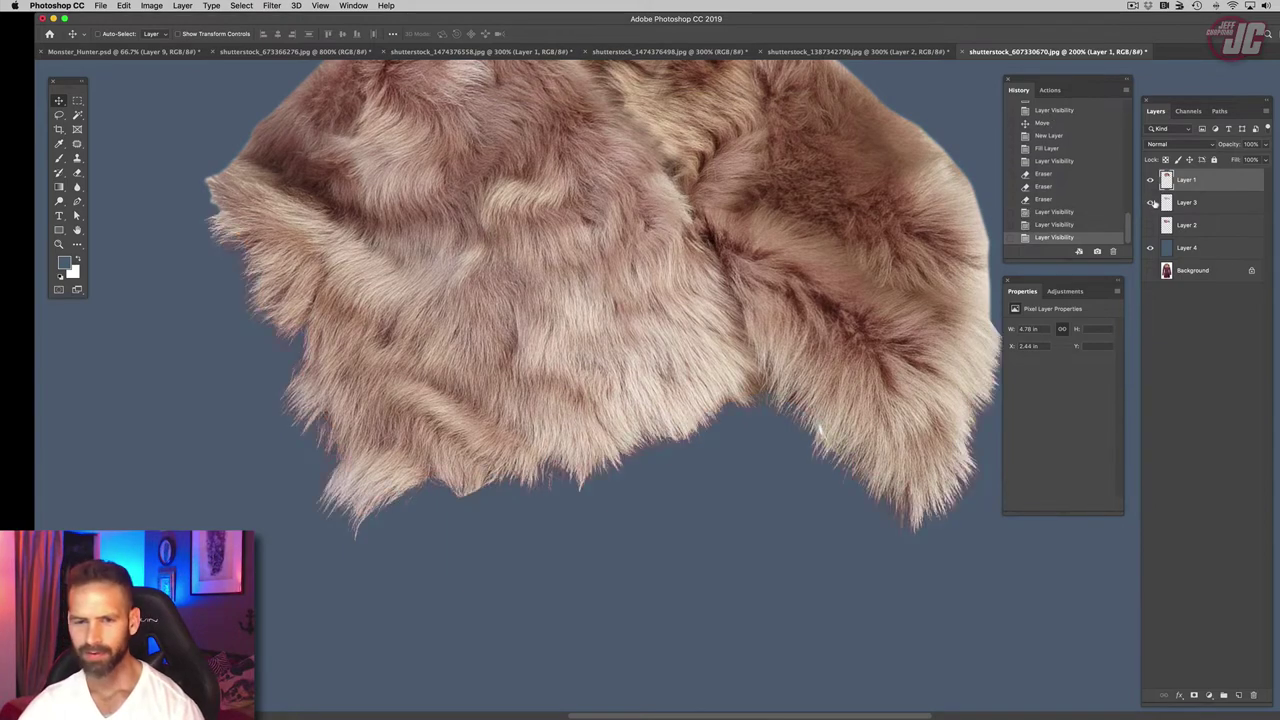
click(1185, 204)
click(1149, 203)
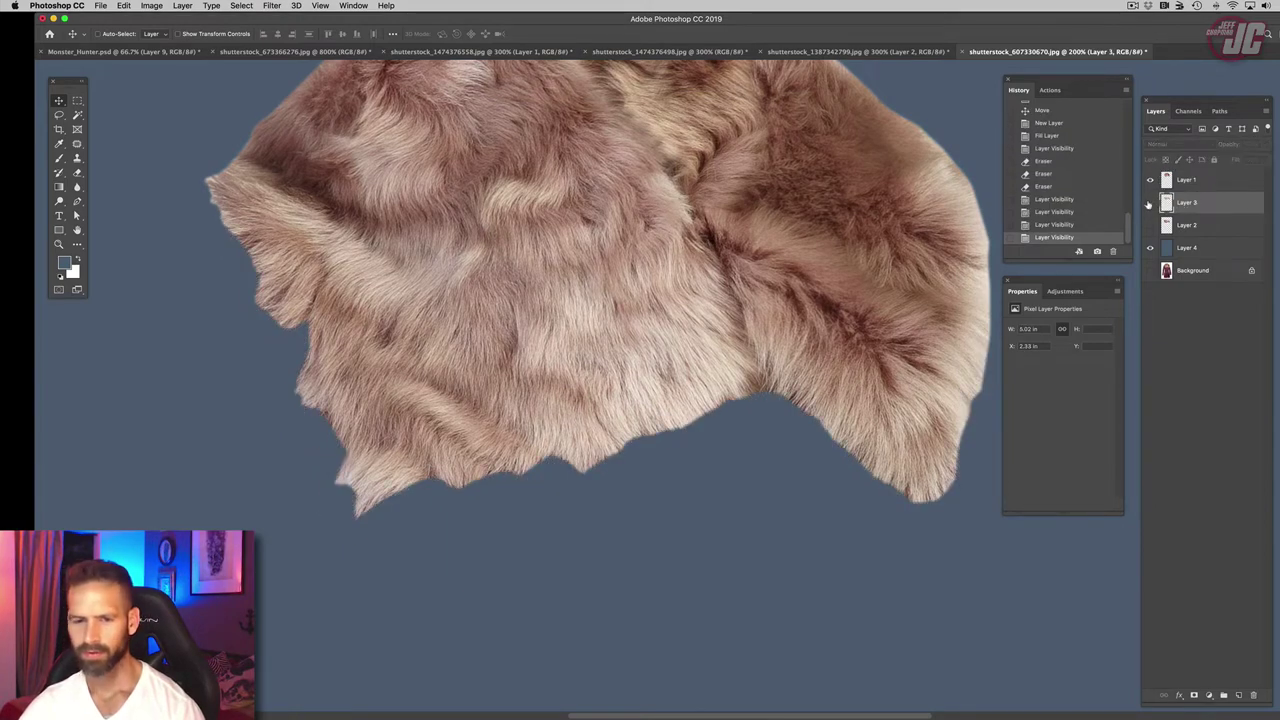
click(1149, 203)
drag(596, 282, 608, 336)
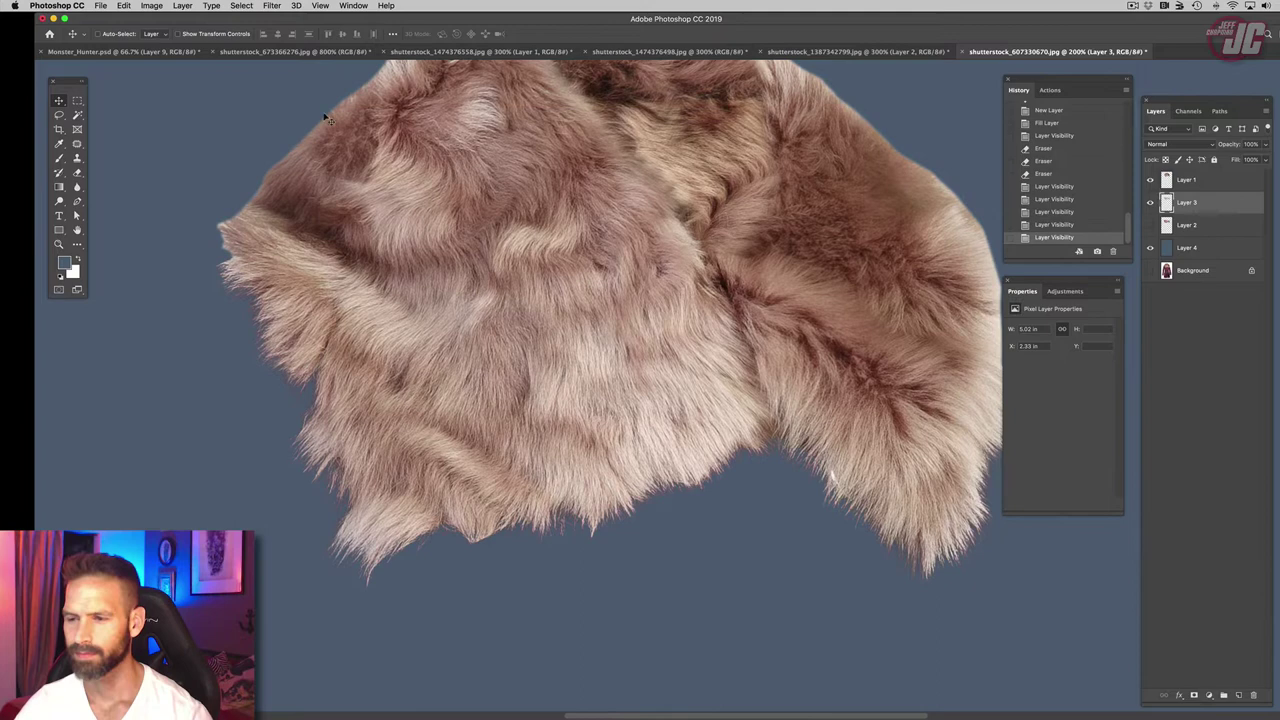
Step: Add a Color Overlay effect to Layer 3 and set its blend mode to Lighten
double_click(1222, 207)
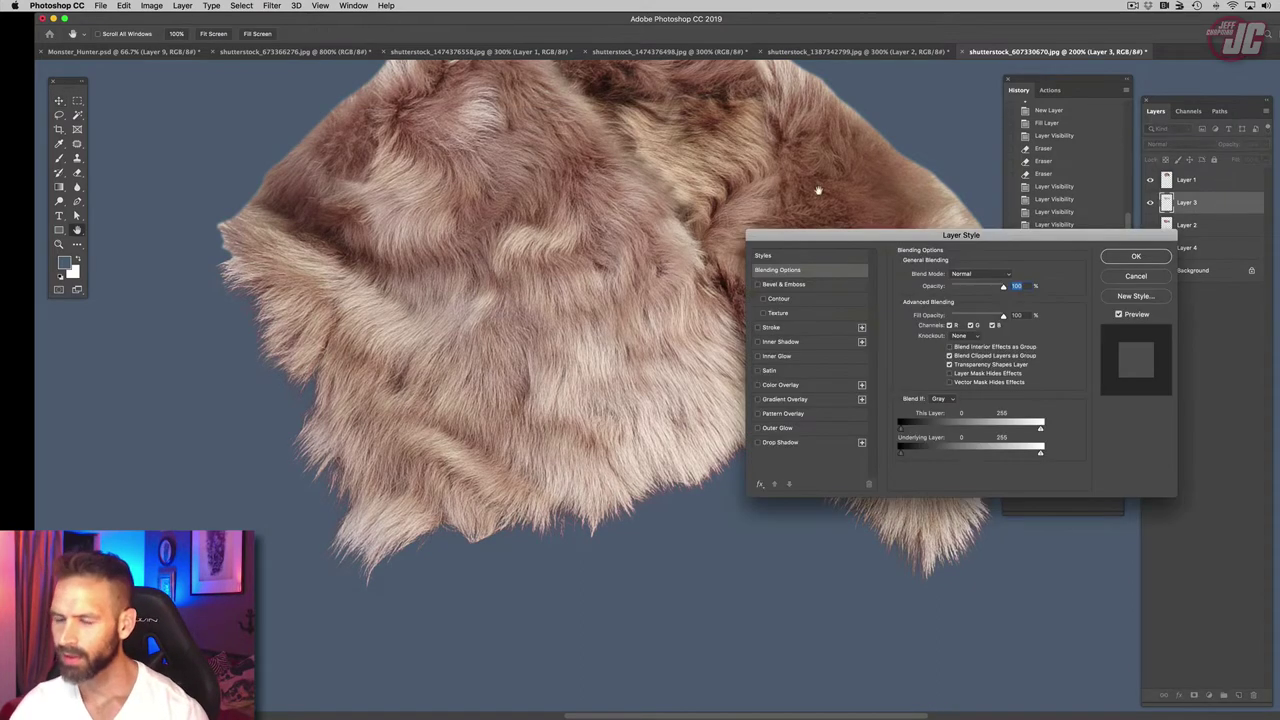
click(779, 391)
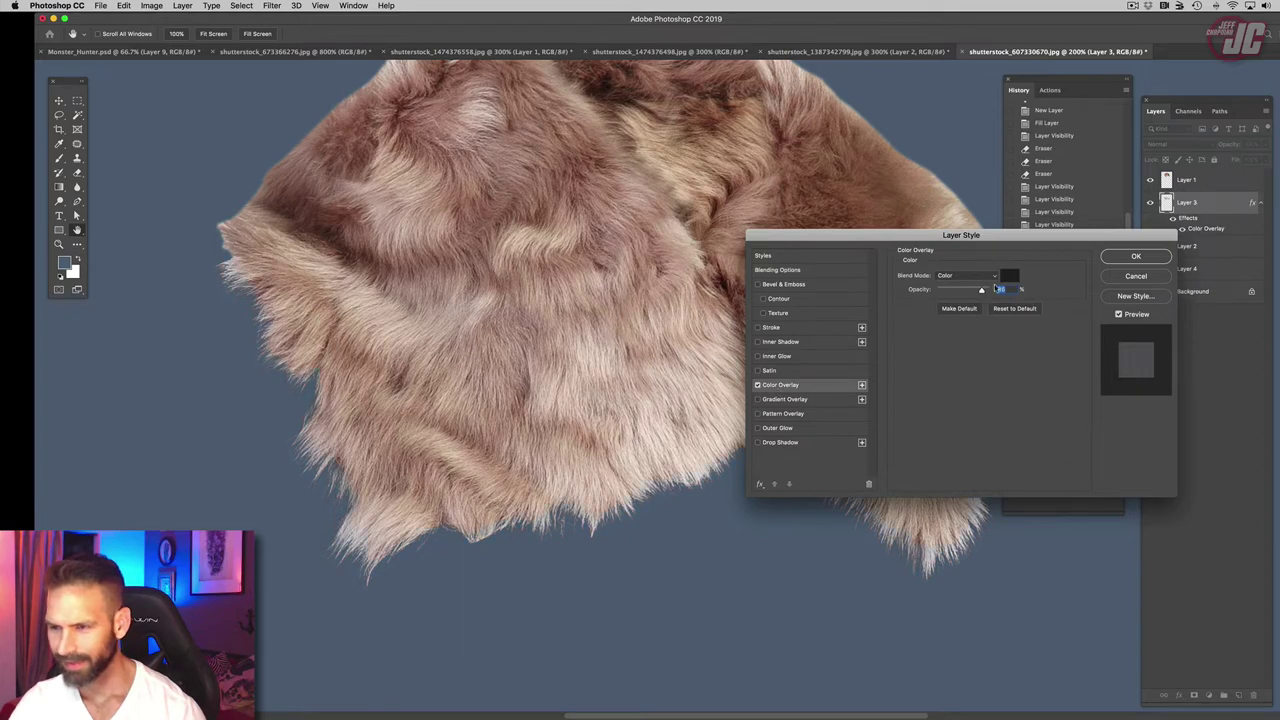
click(1006, 278)
click(1019, 295)
click(966, 277)
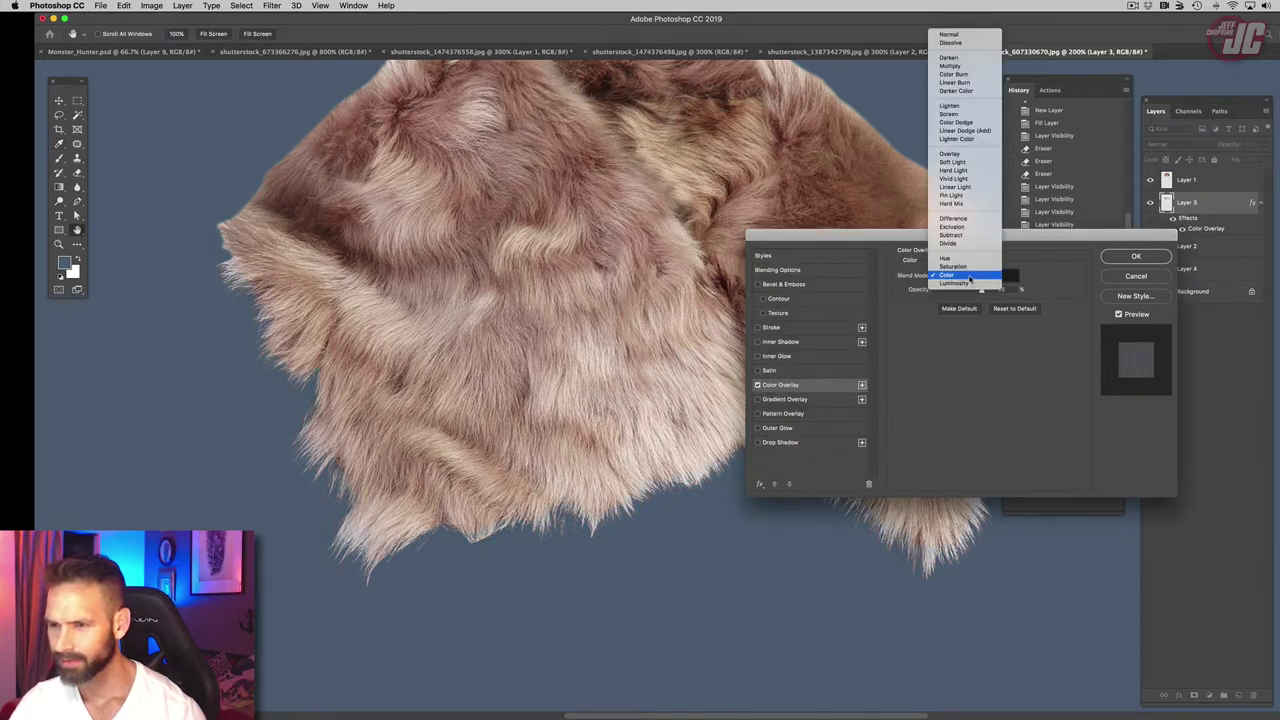
click(967, 107)
Step: Sample the fur for the overlay colour, a tan of #be9e85, and apply the layer style
click(1010, 278)
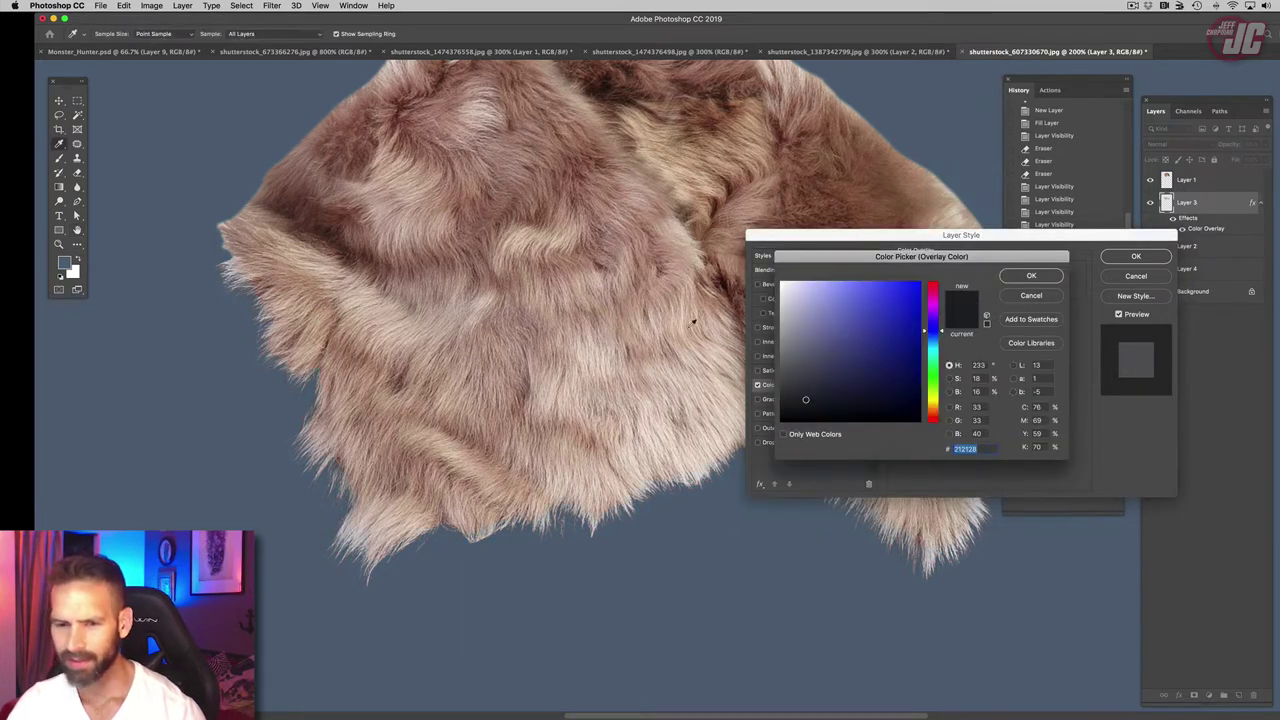
click(379, 411)
click(388, 316)
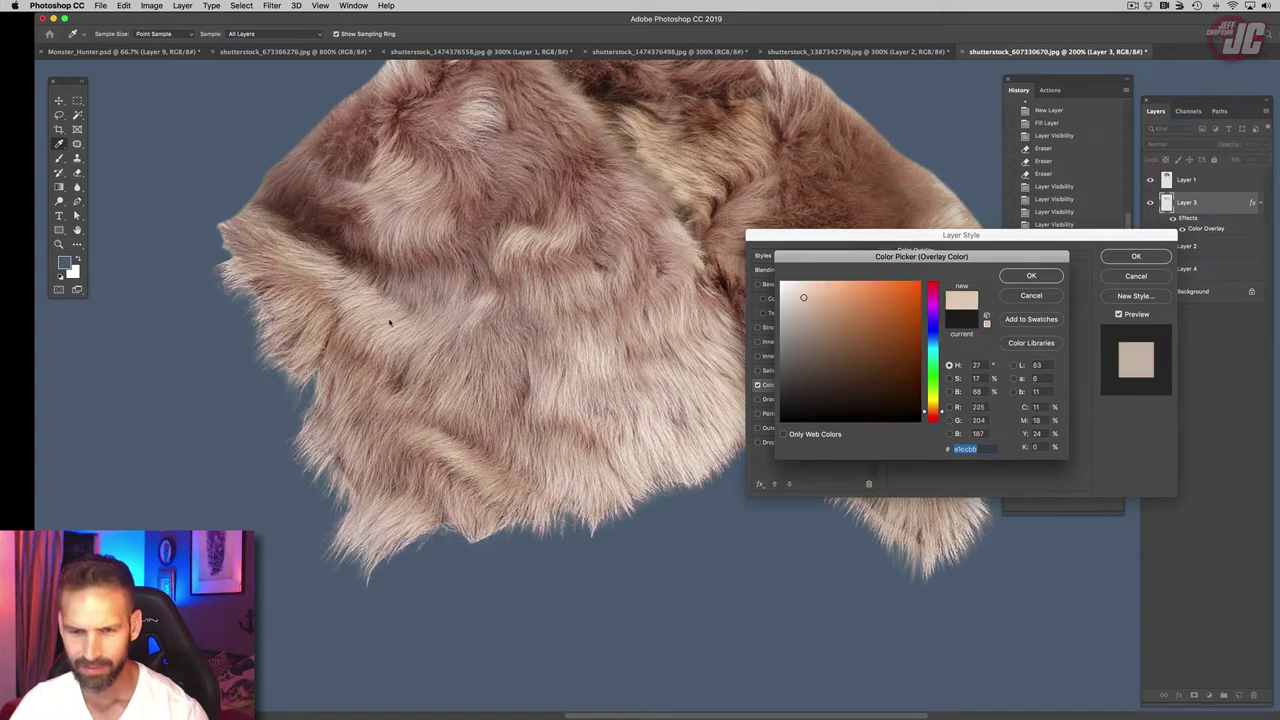
click(316, 322)
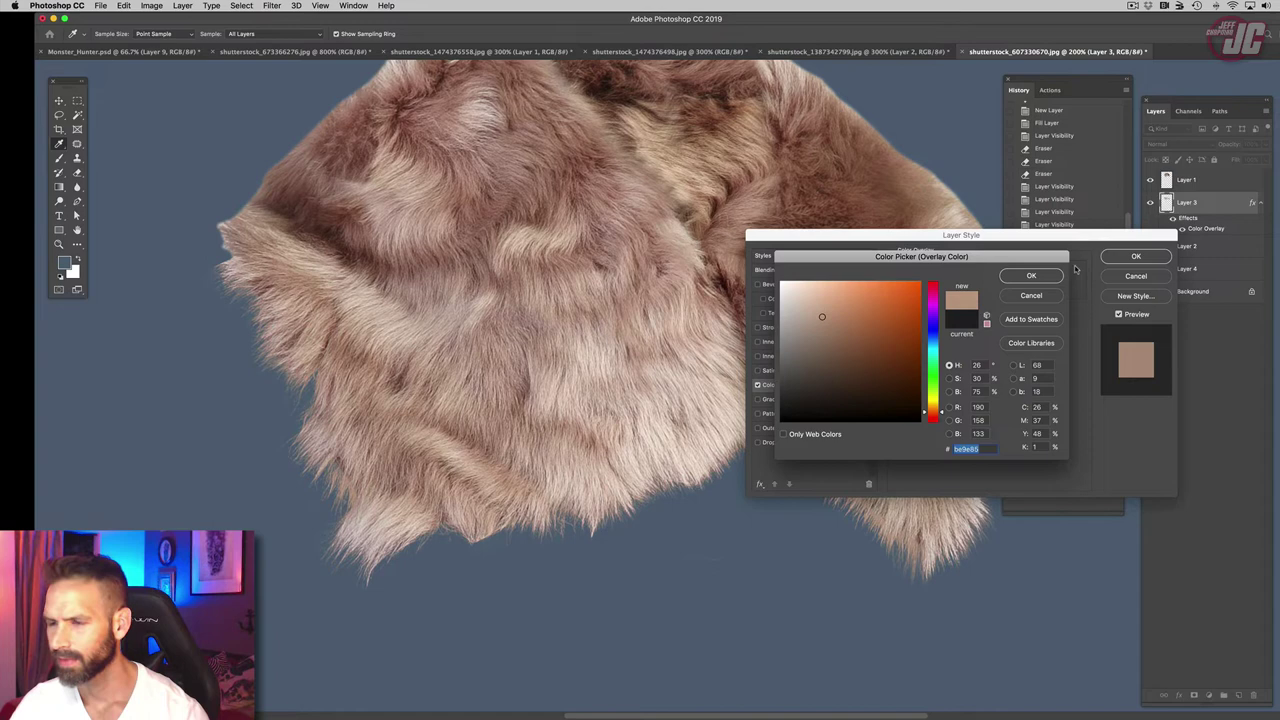
key(Return)
click(1136, 256)
Step: Toggle Layer 1 off and on to inspect the fur hairs on Layer 3 alone
drag(844, 325, 700, 298)
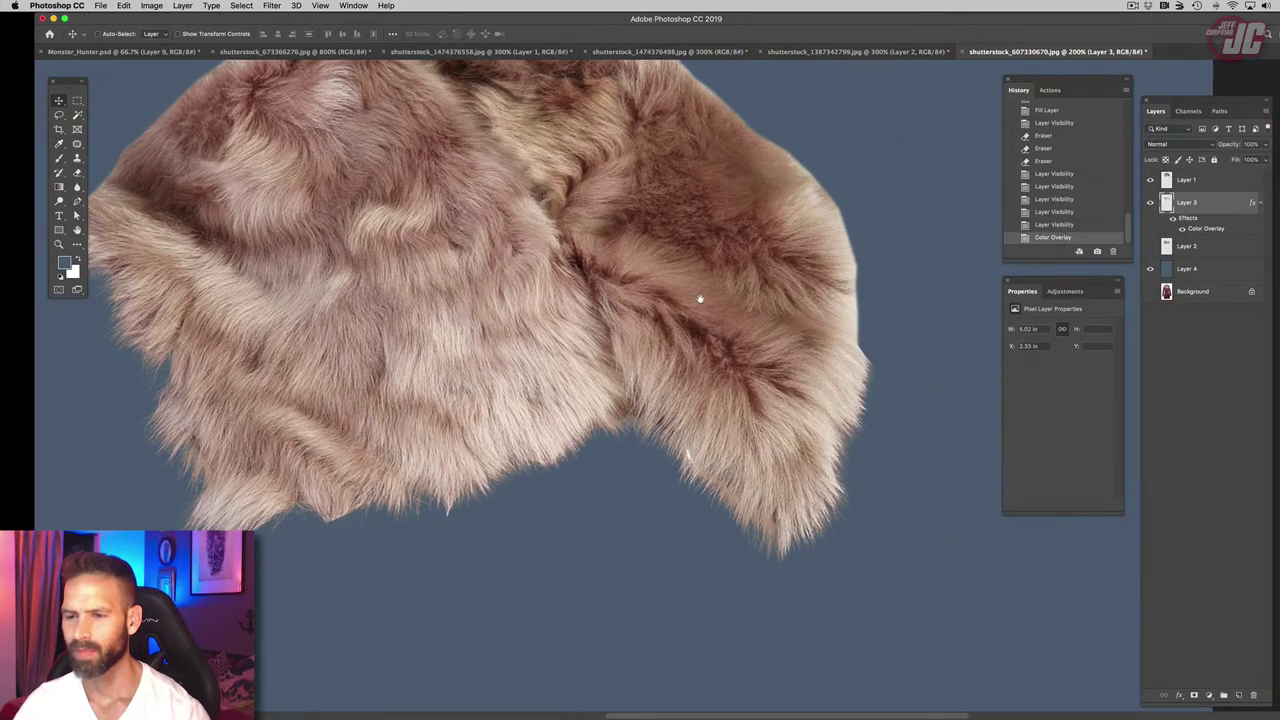
click(1150, 180)
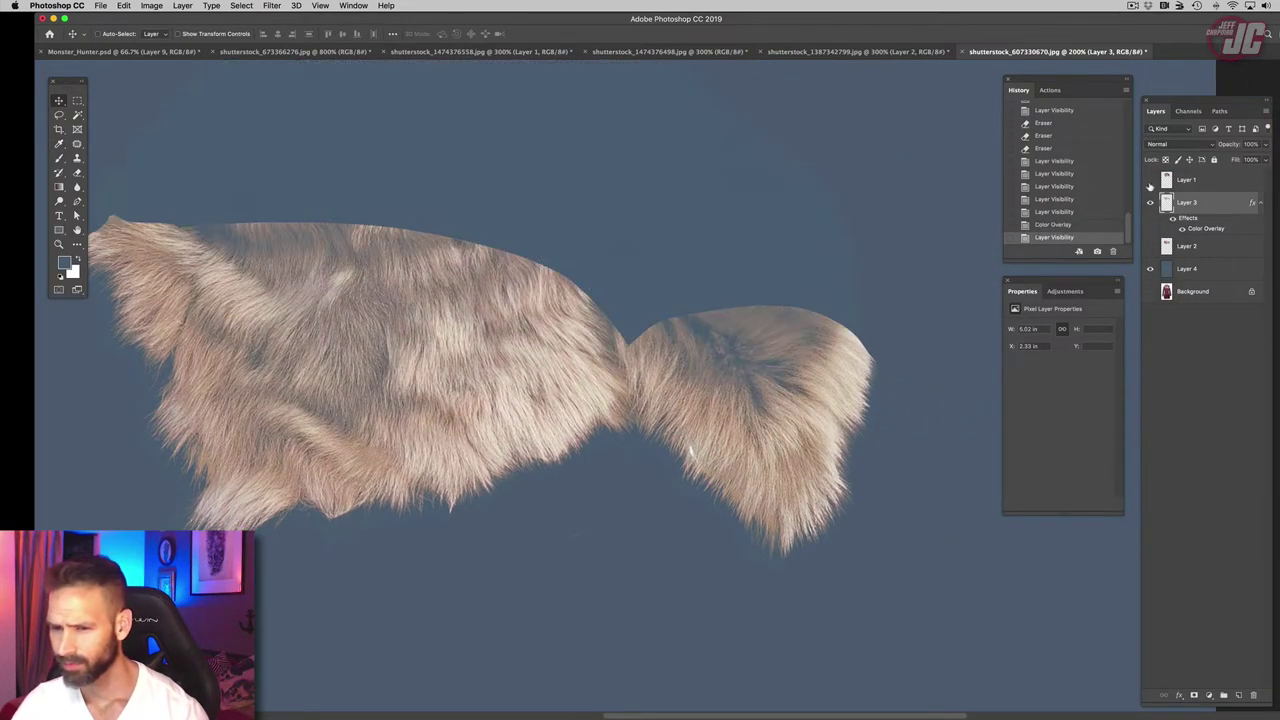
click(1150, 180)
Step: Erase the hard cutout edge of Layer 1 along the collar's lower and right sides with the Eraser
click(1205, 183)
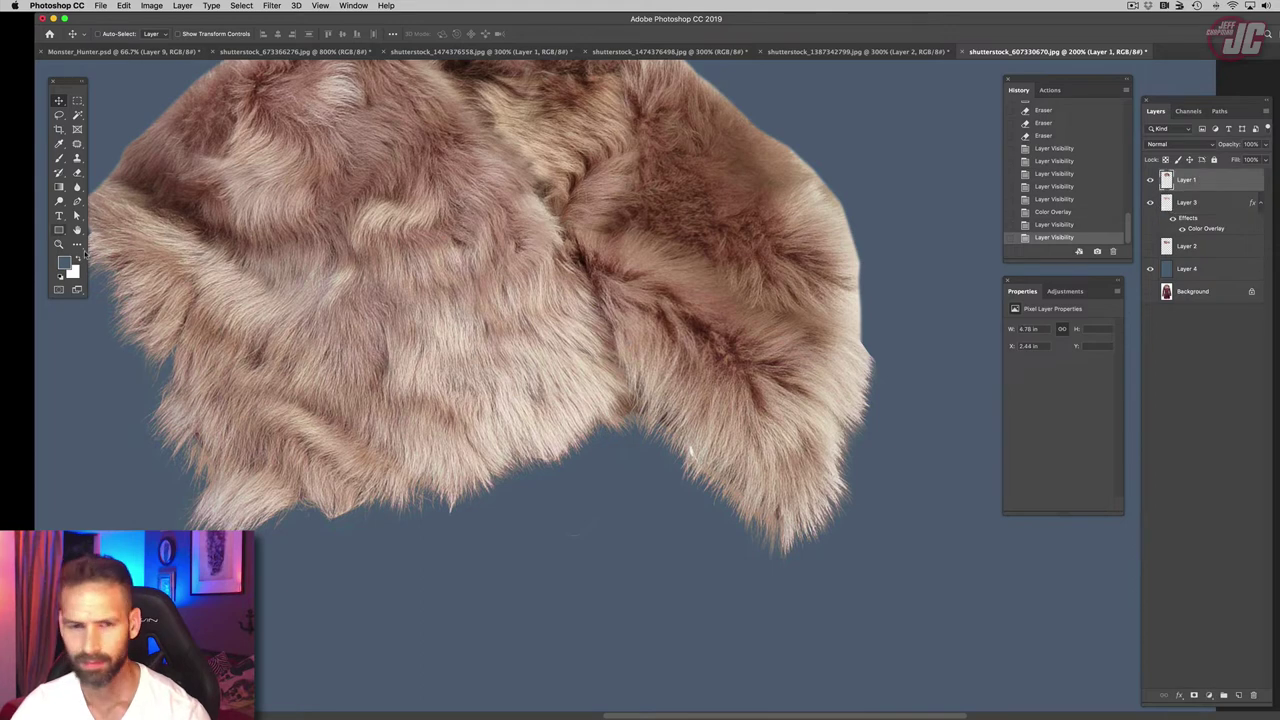
click(77, 172)
click(210, 504)
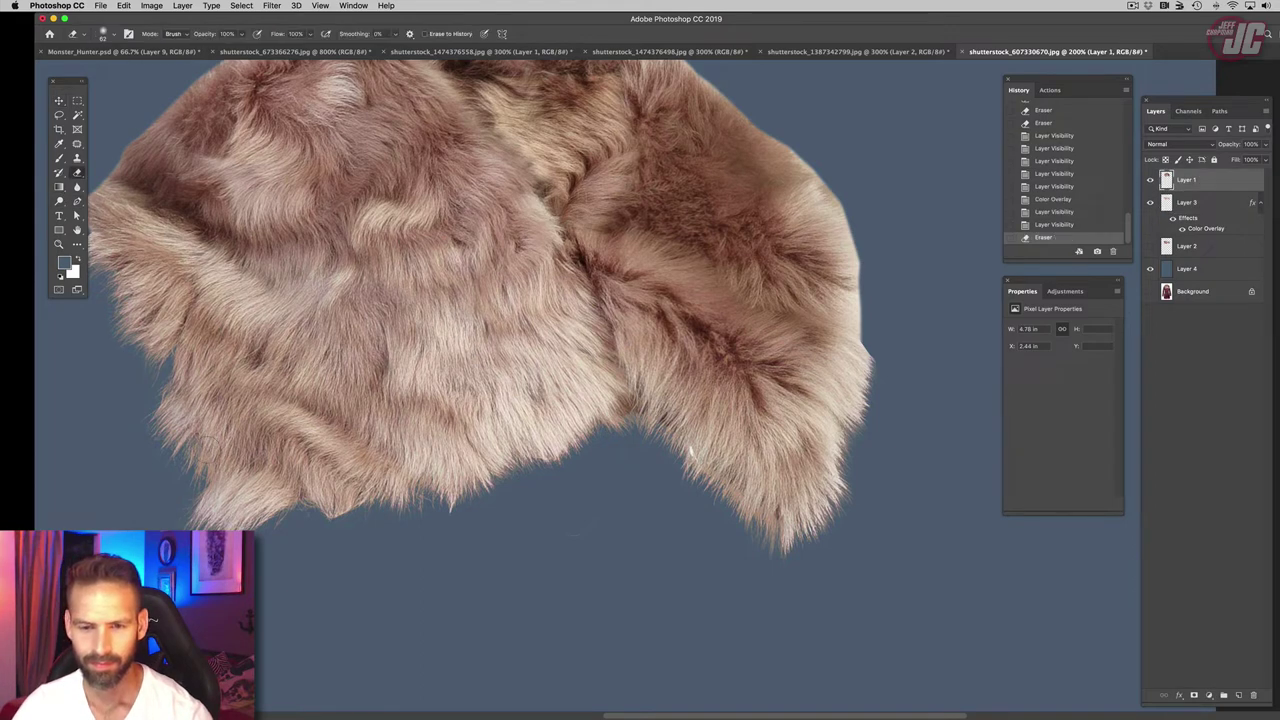
click(290, 510)
click(370, 510)
click(560, 476)
click(625, 440)
click(680, 498)
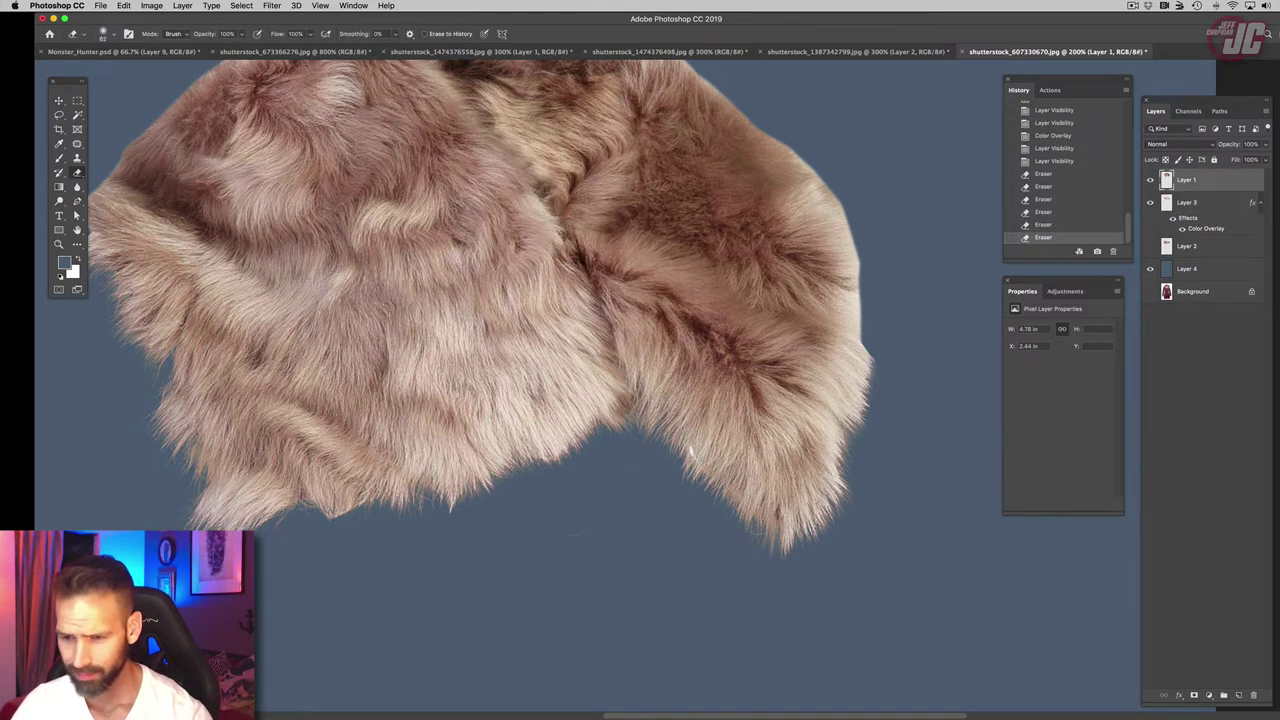
click(760, 555)
click(859, 392)
click(847, 315)
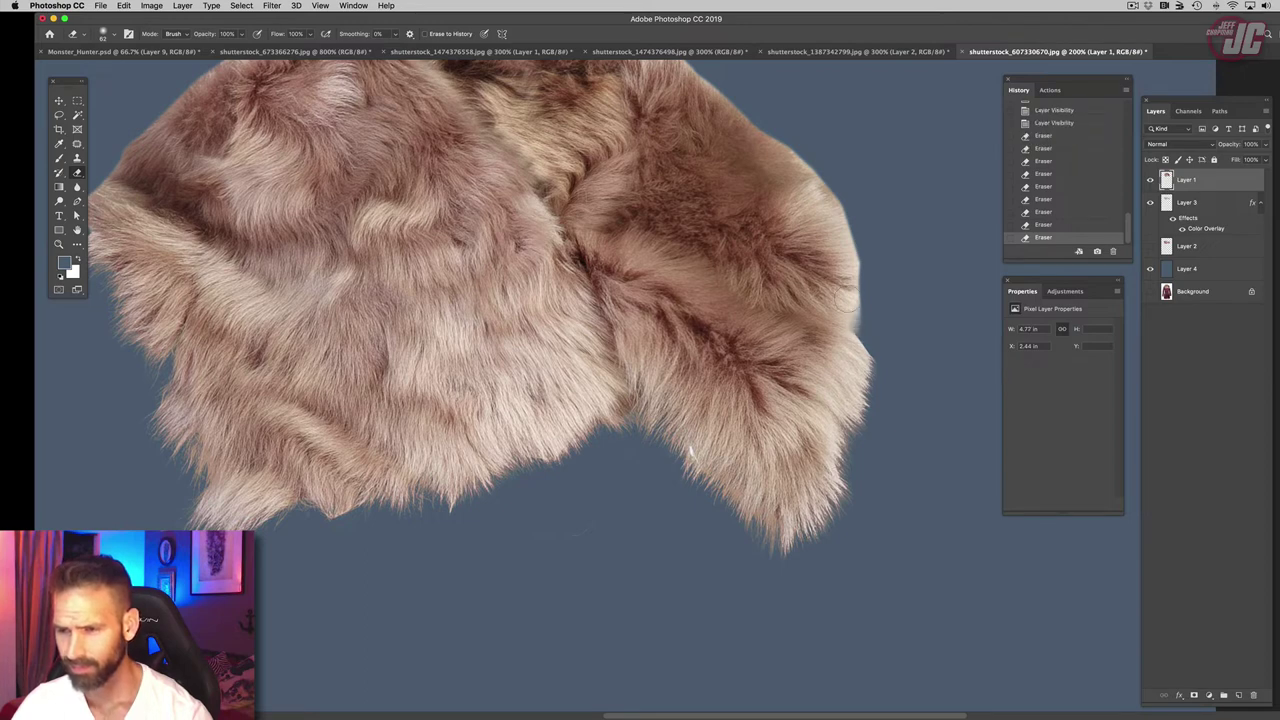
Step: Erase the hard edge of Layer 1 at the collar's outer left tip
drag(573, 355, 778, 408)
click(284, 268)
click(282, 290)
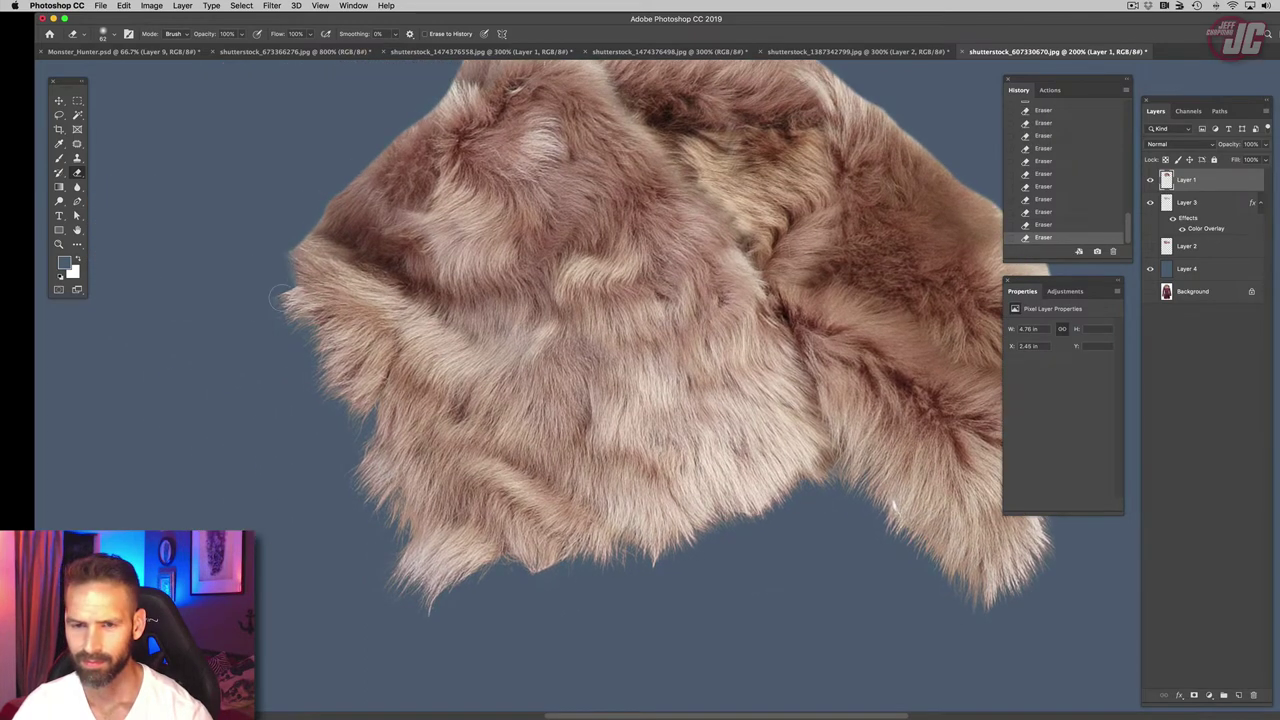
Step: Hide the blue backdrop layer and show the Background layer to examine the collar's upper fur edges on the coat
click(58, 101)
scroll(600, 340, right, 5)
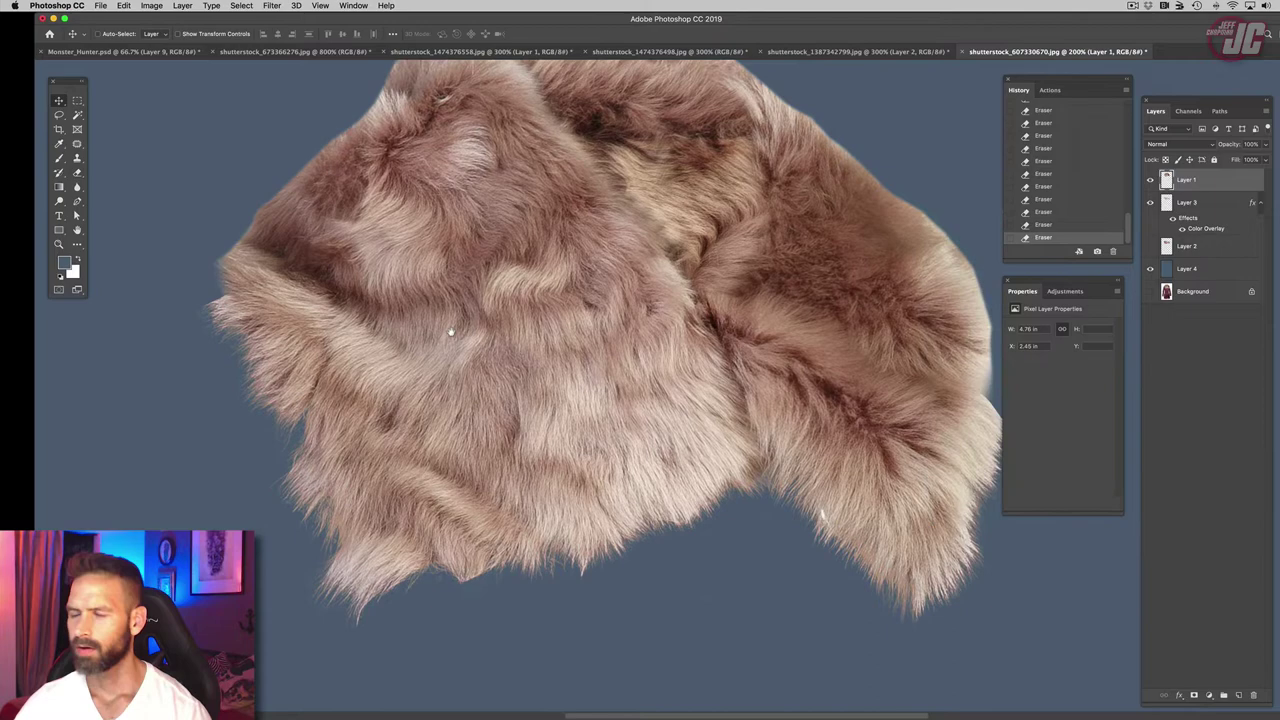
click(1150, 291)
scroll(344, 434, up, 5)
scroll(344, 434, left, 5)
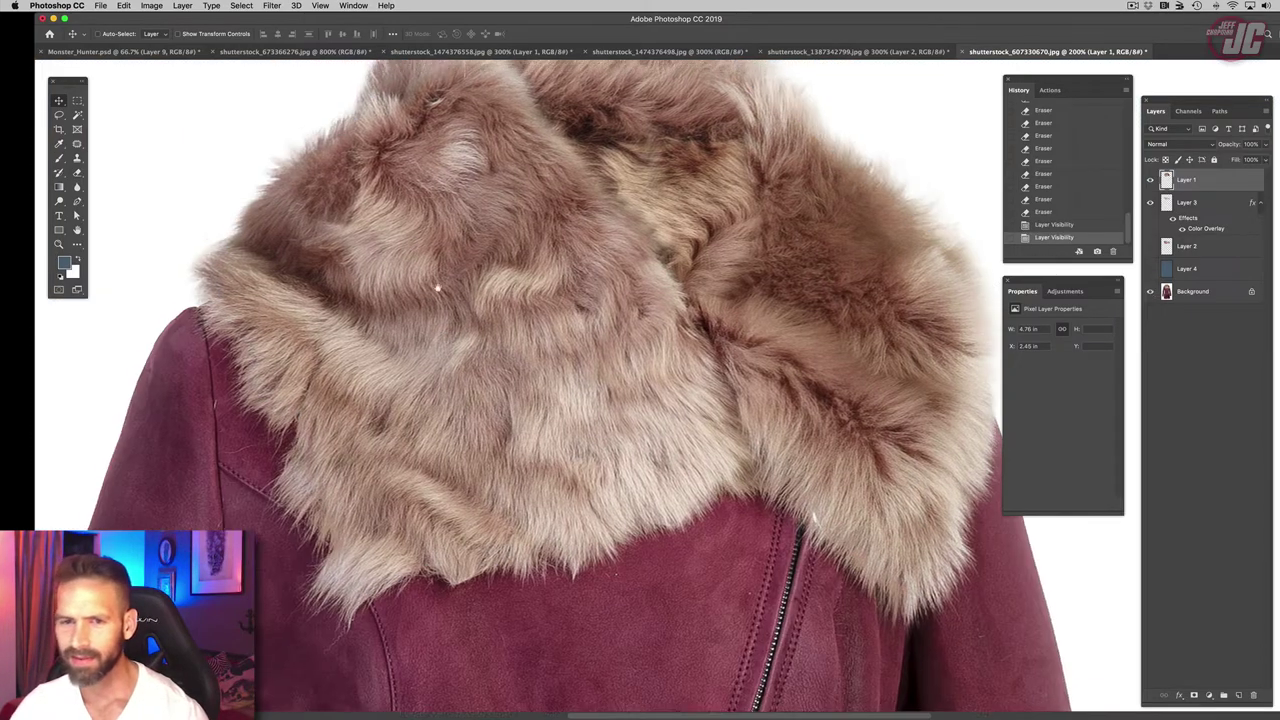
scroll(760, 283, right, 5)
scroll(760, 283, down, 2)
scroll(500, 280, left, 5)
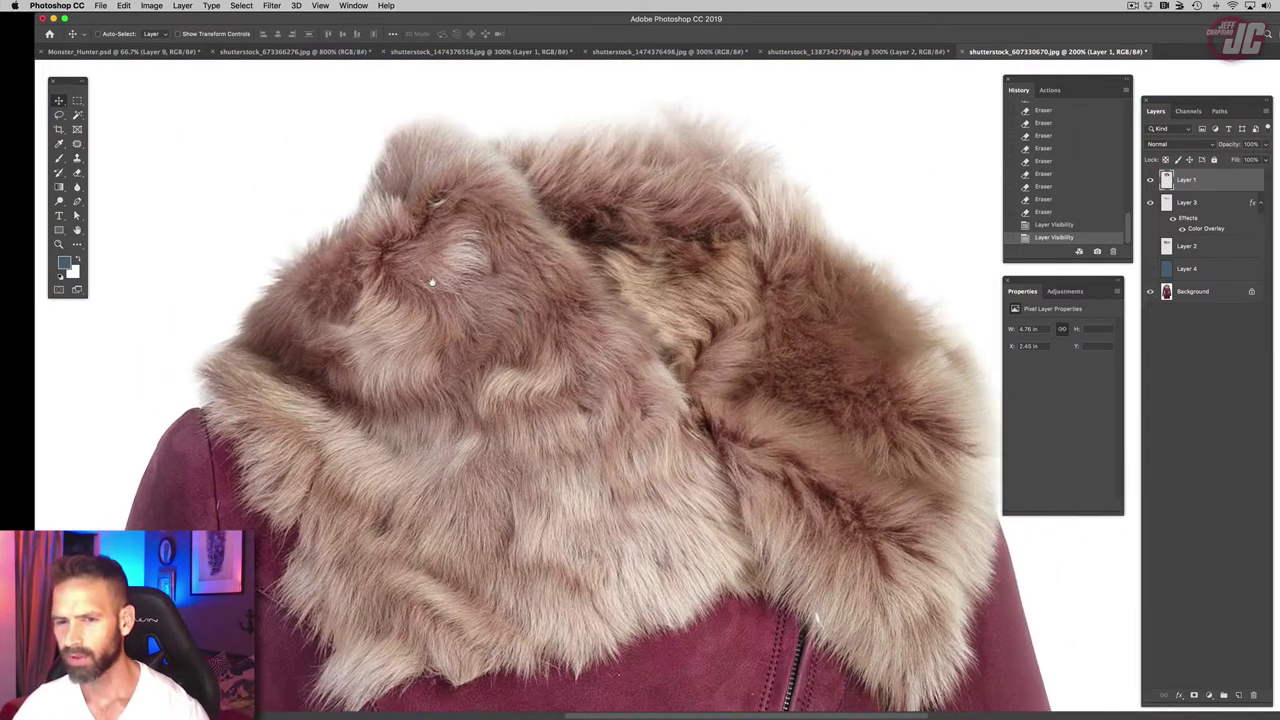
Step: Draw a loose Lasso selection around the upper left fur edge of the collar, including the white area beside it
click(58, 245)
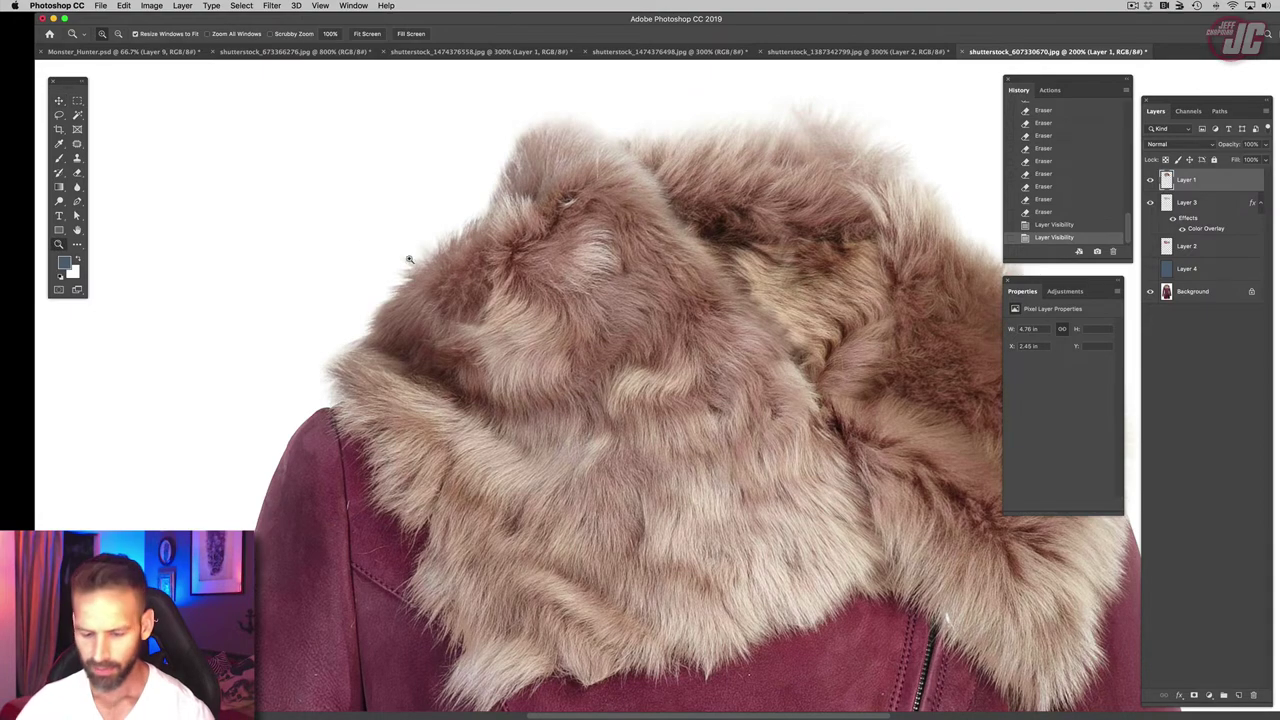
alt+click(577, 357)
click(655, 385)
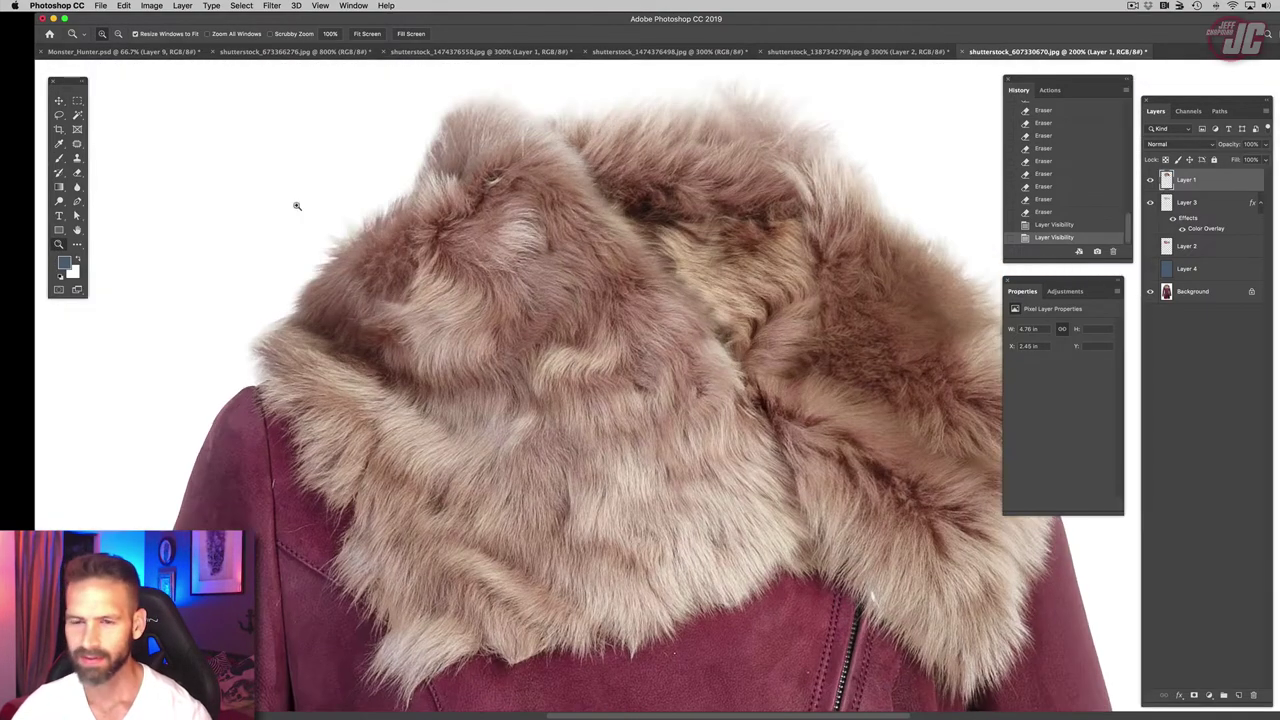
click(59, 115)
scroll(365, 393, left, 3)
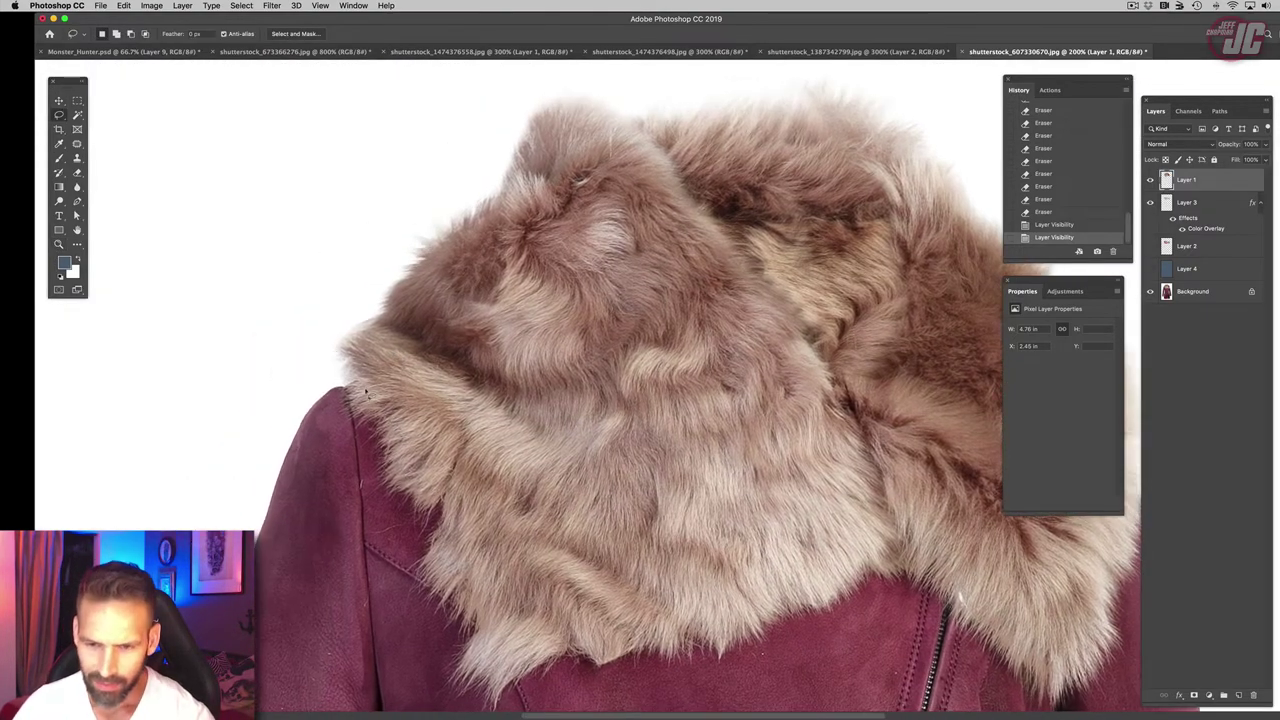
mouse_move(344, 386)
mouse_down()
mouse_move(380, 191)
mouse_move(508, 94)
mouse_move(750, 165)
mouse_move(530, 320)
mouse_up()
scroll(704, 320, right, 6)
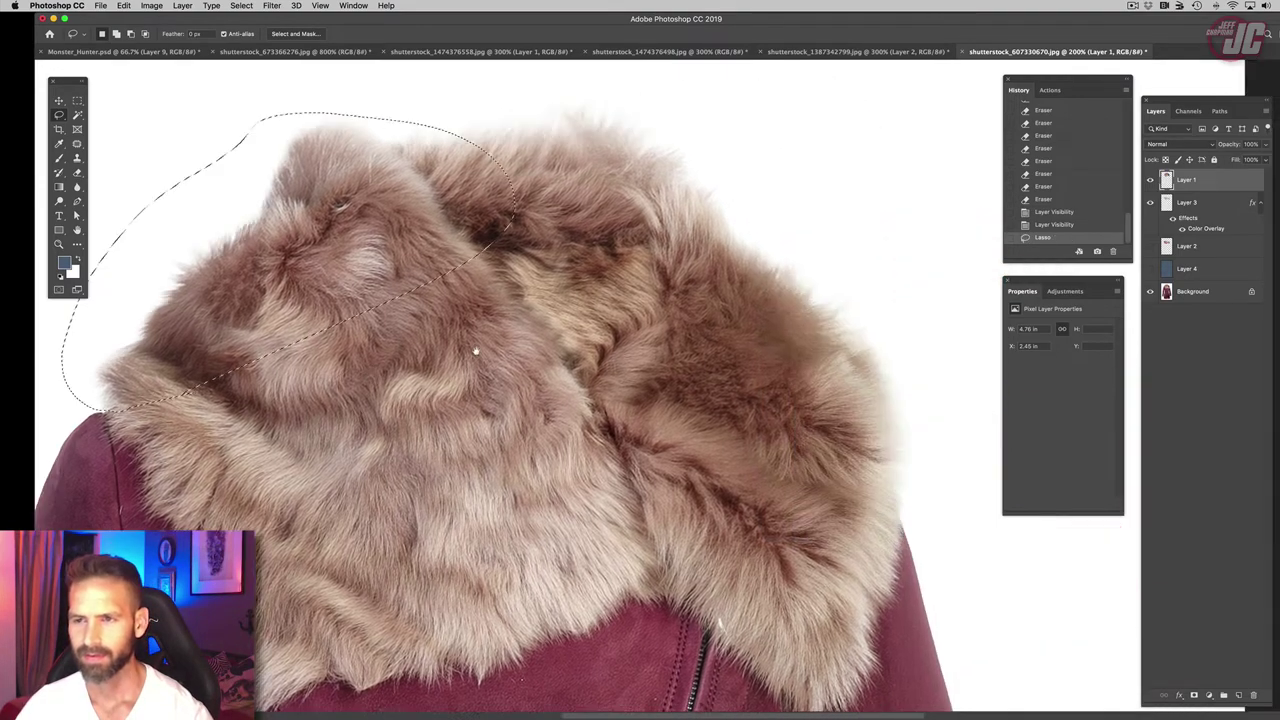
Step: Add the collar's upper right fur edge and the white area beside it to the Lasso selection
mouse_move(687, 118)
mouse_down()
mouse_move(488, 234)
mouse_move(722, 380)
mouse_move(812, 456)
mouse_up()
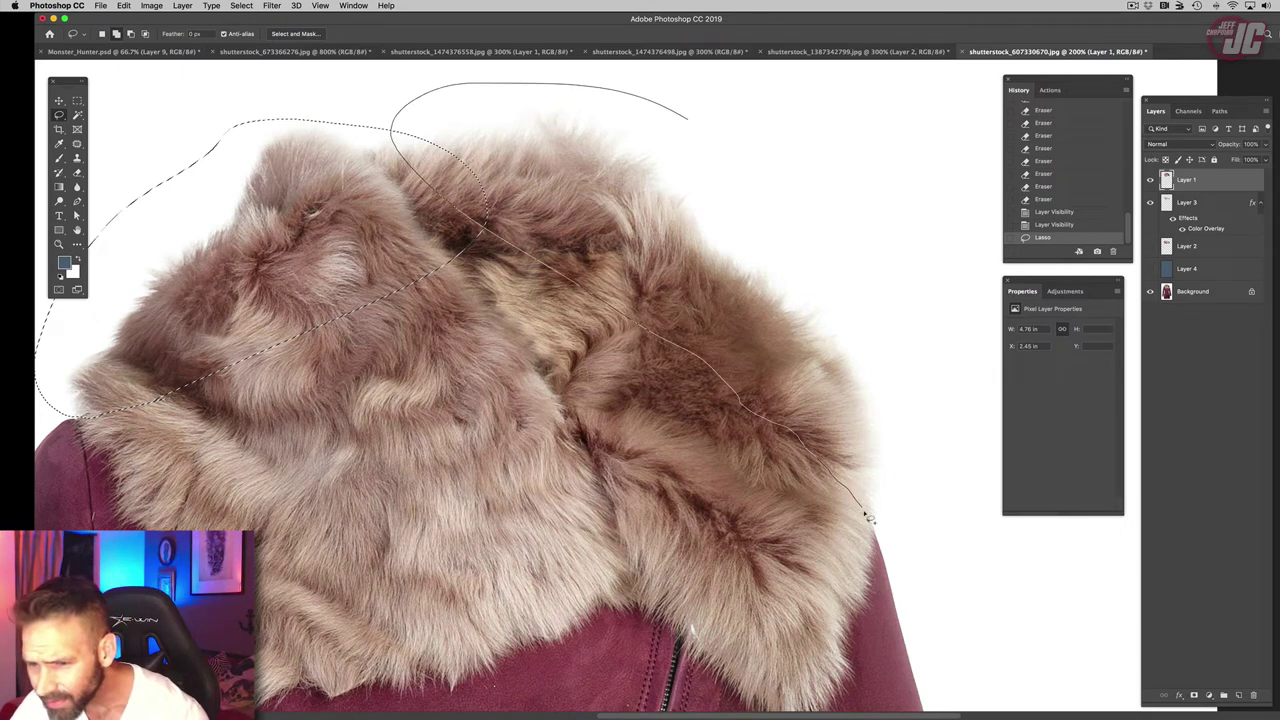
mouse_move(893, 513)
mouse_down()
mouse_move(831, 205)
mouse_move(682, 122)
mouse_up()
key(v)
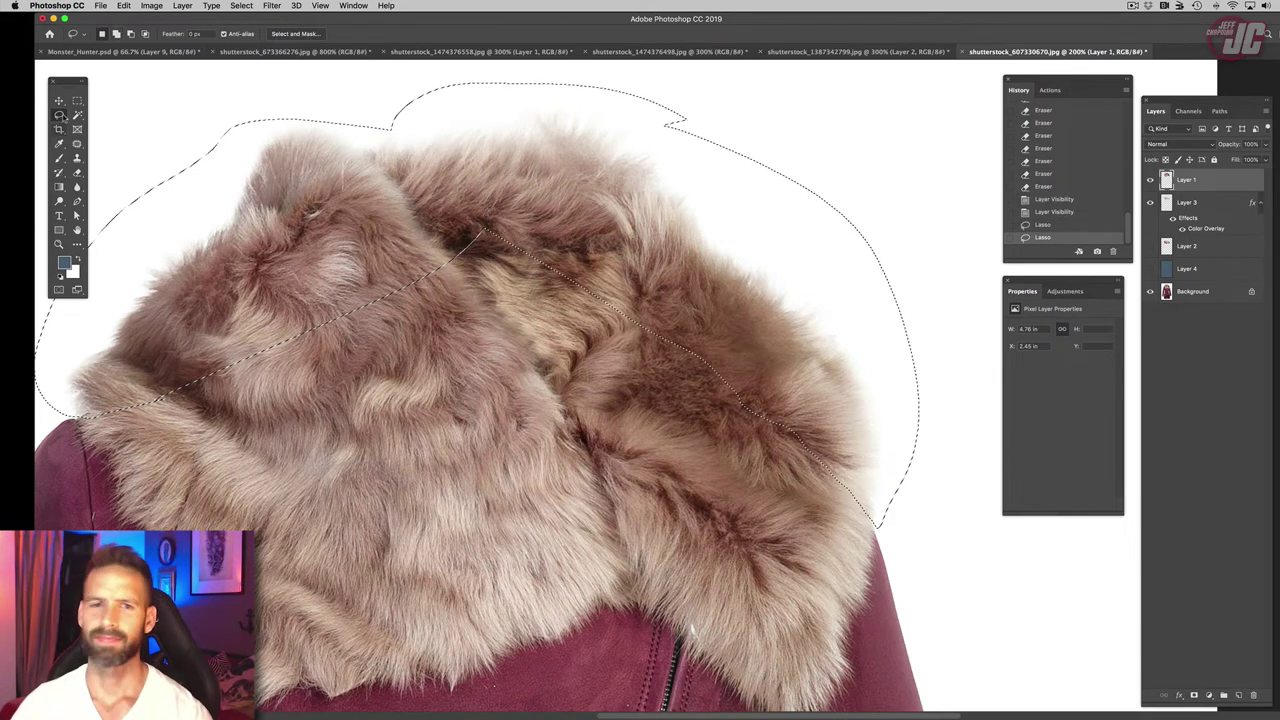
Step: Copy the selected upper fur strip from the Background layer onto a new layer and hide all the other layers
click(1200, 296)
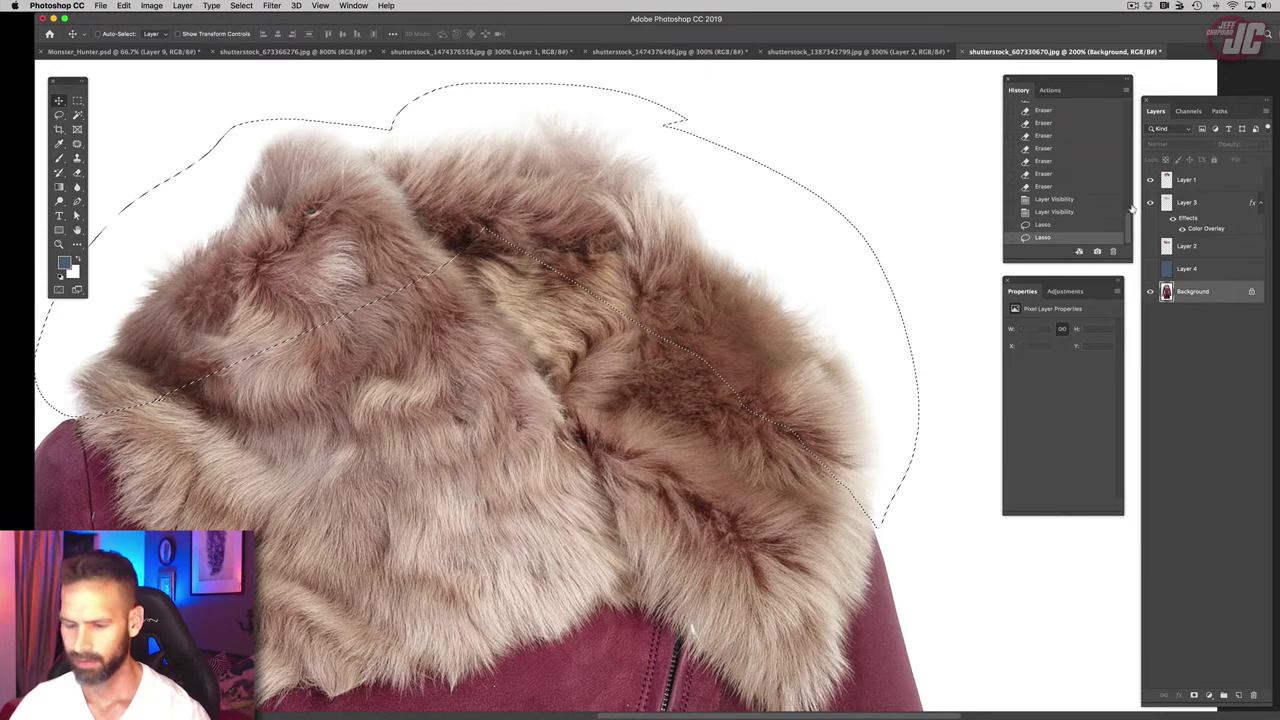
key(super+c)
key(super+v)
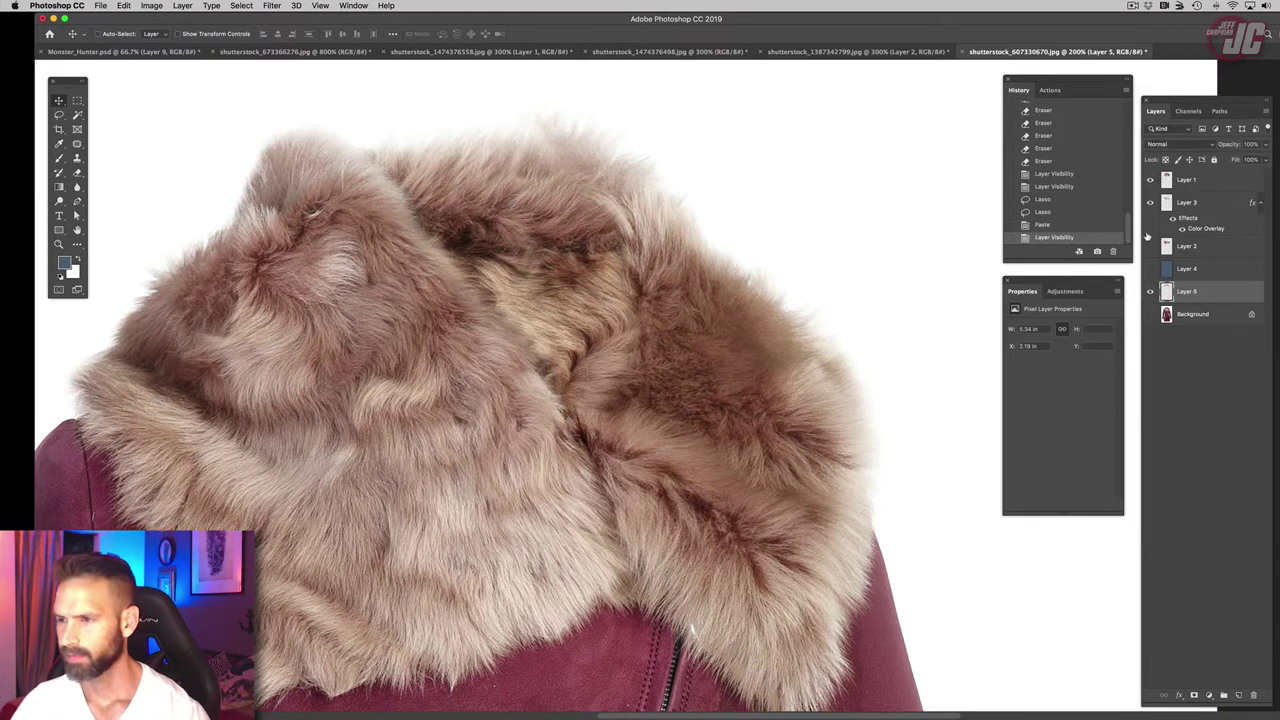
drag(1150, 202, 1150, 178)
drag(630, 279, 721, 278)
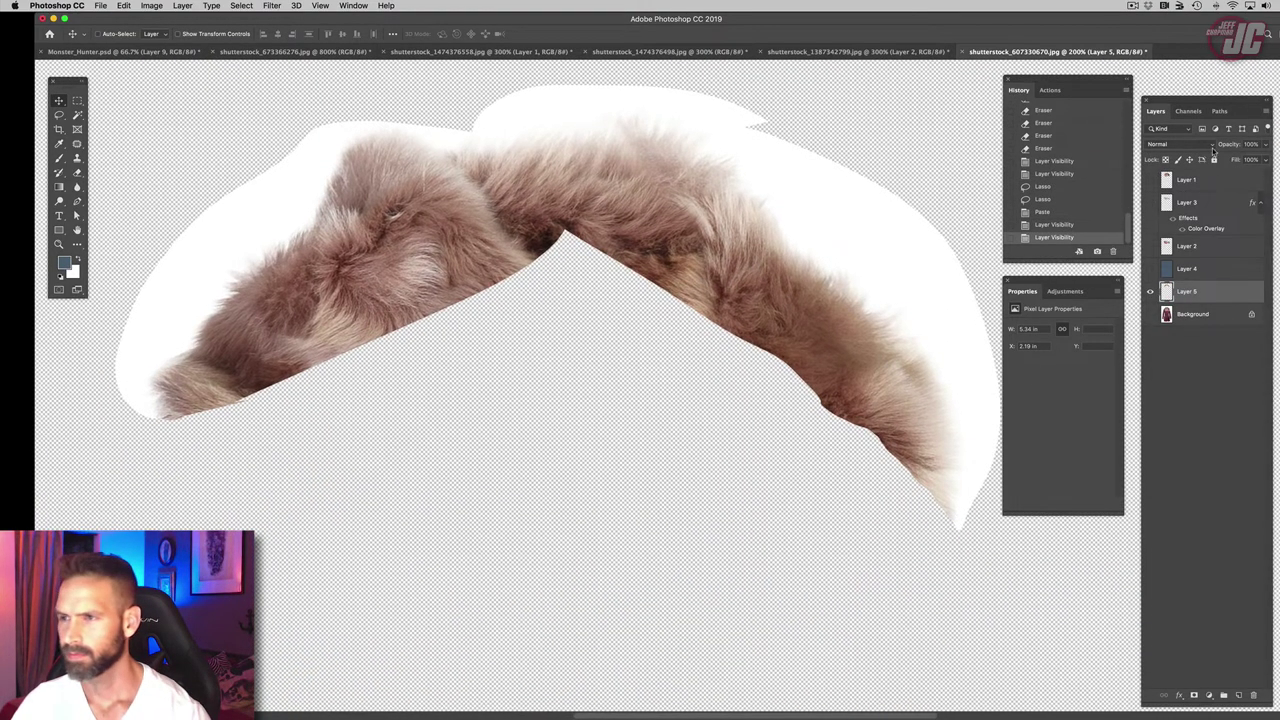
Step: Compare the Red, Green and Blue channels individually for contrast between the fur strip and the white area
click(1188, 111)
click(1149, 172)
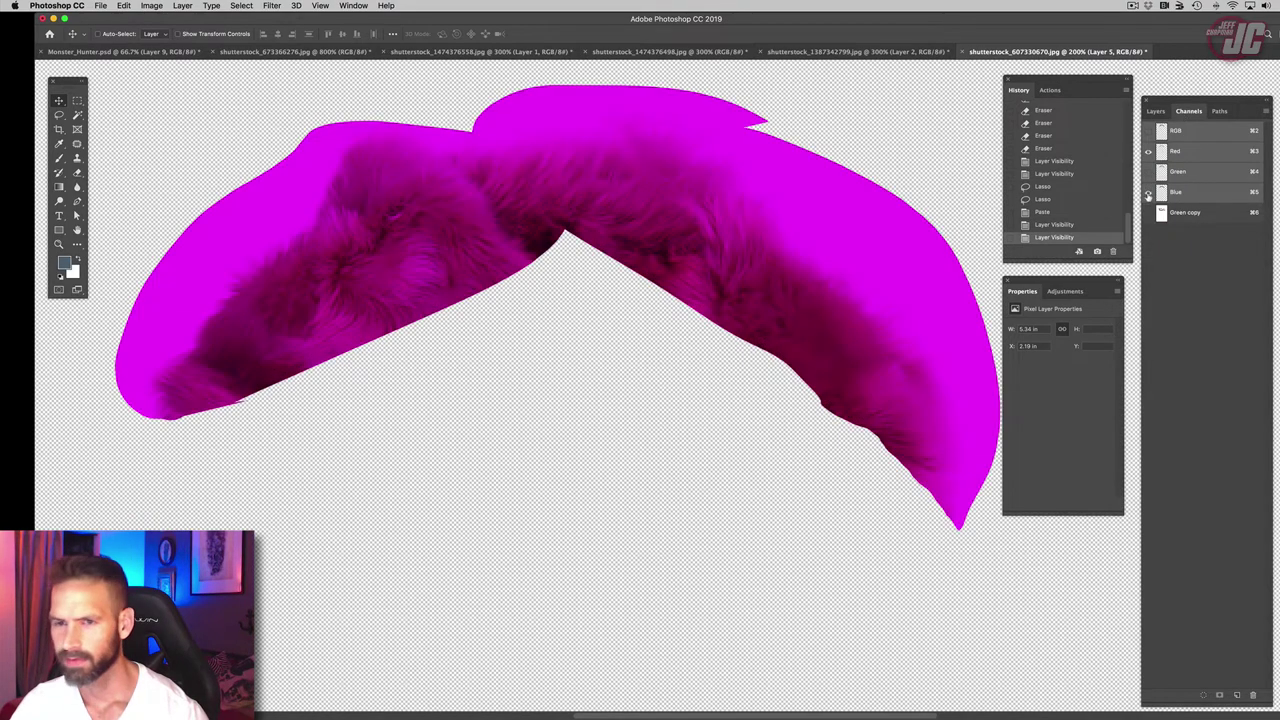
click(1149, 192)
click(1149, 192)
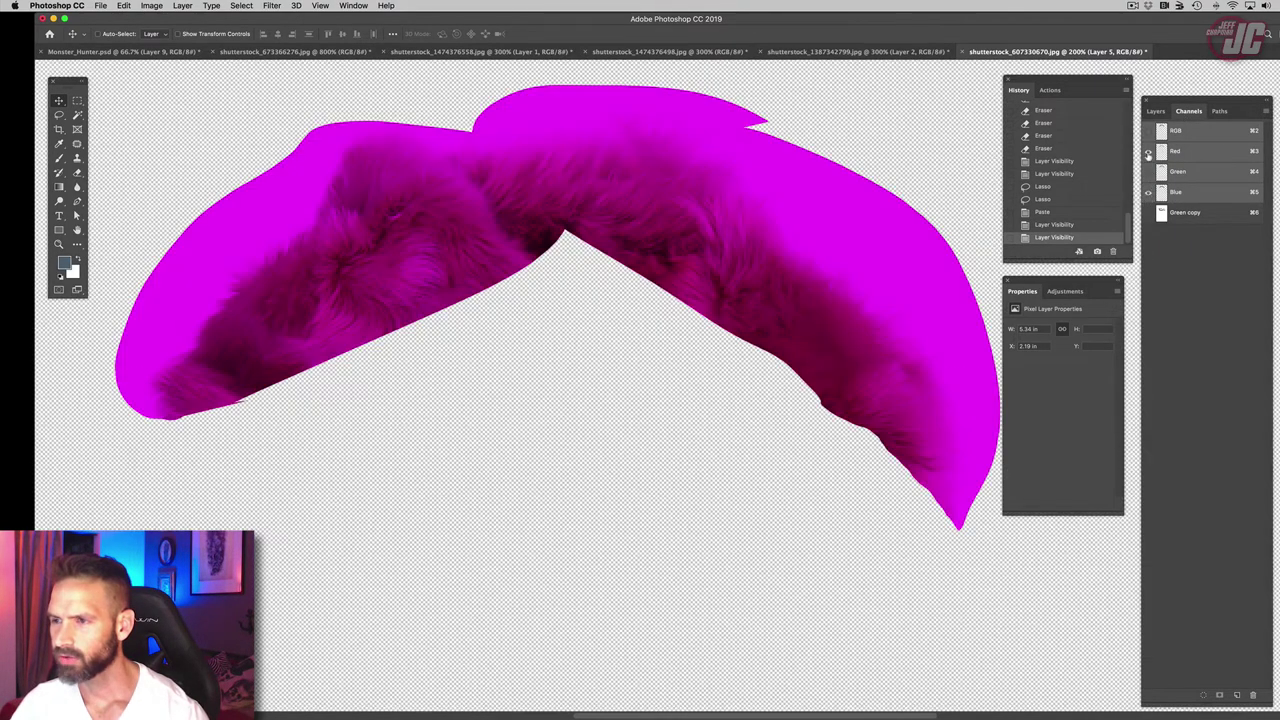
click(1148, 151)
click(1149, 172)
click(1149, 192)
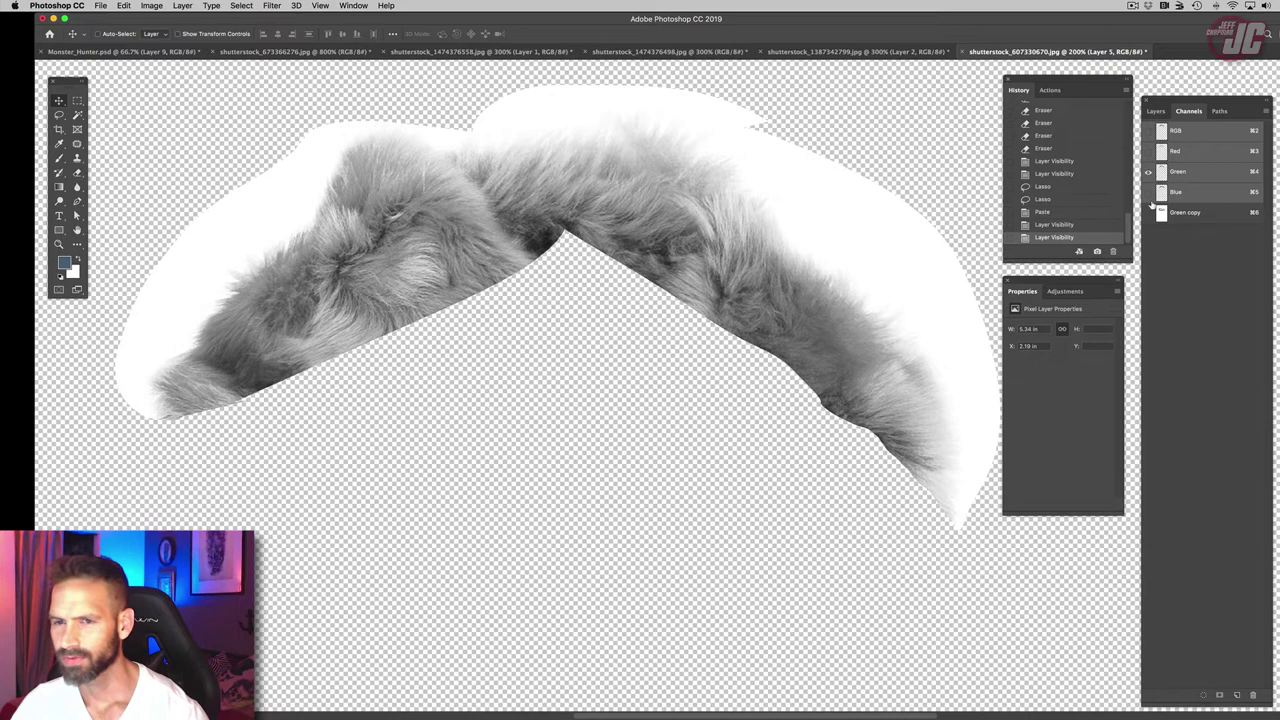
click(1149, 192)
click(1149, 172)
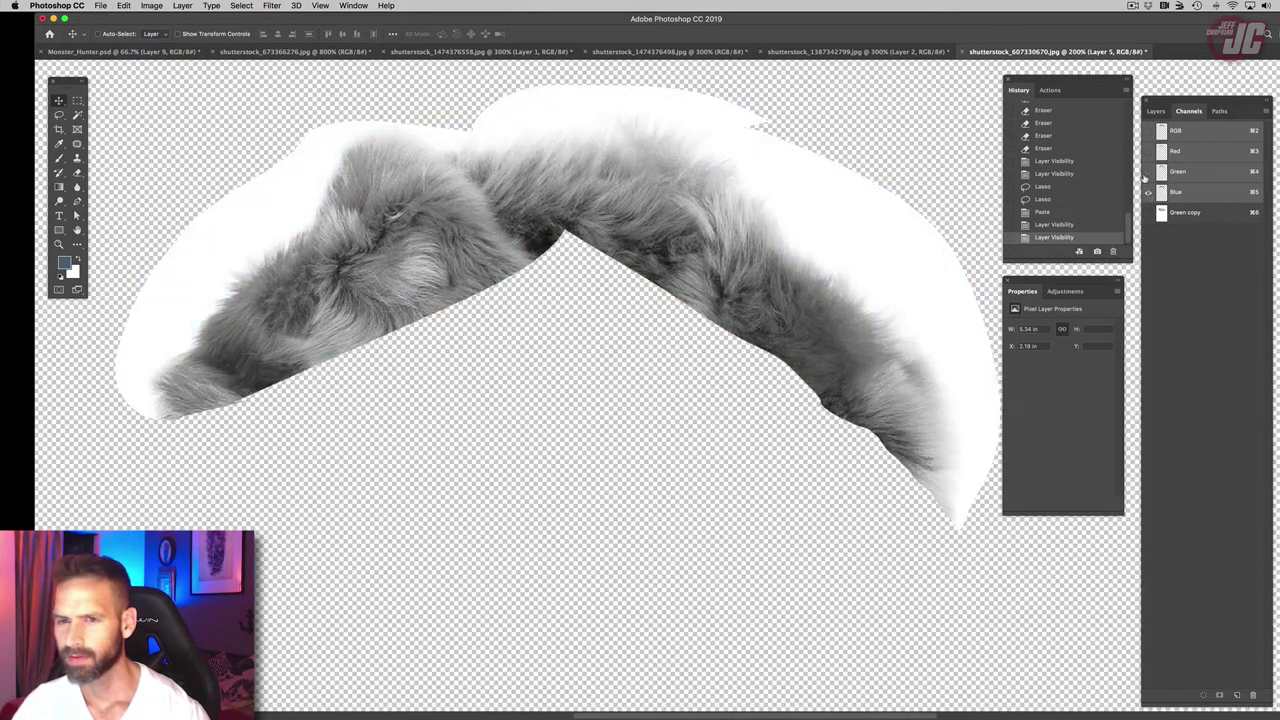
Step: Duplicate the Blue channel and apply Levels to the copy, raising the black input level to about 200 to blacken the fur
click(1192, 194)
drag(1220, 196, 1237, 694)
click(152, 5)
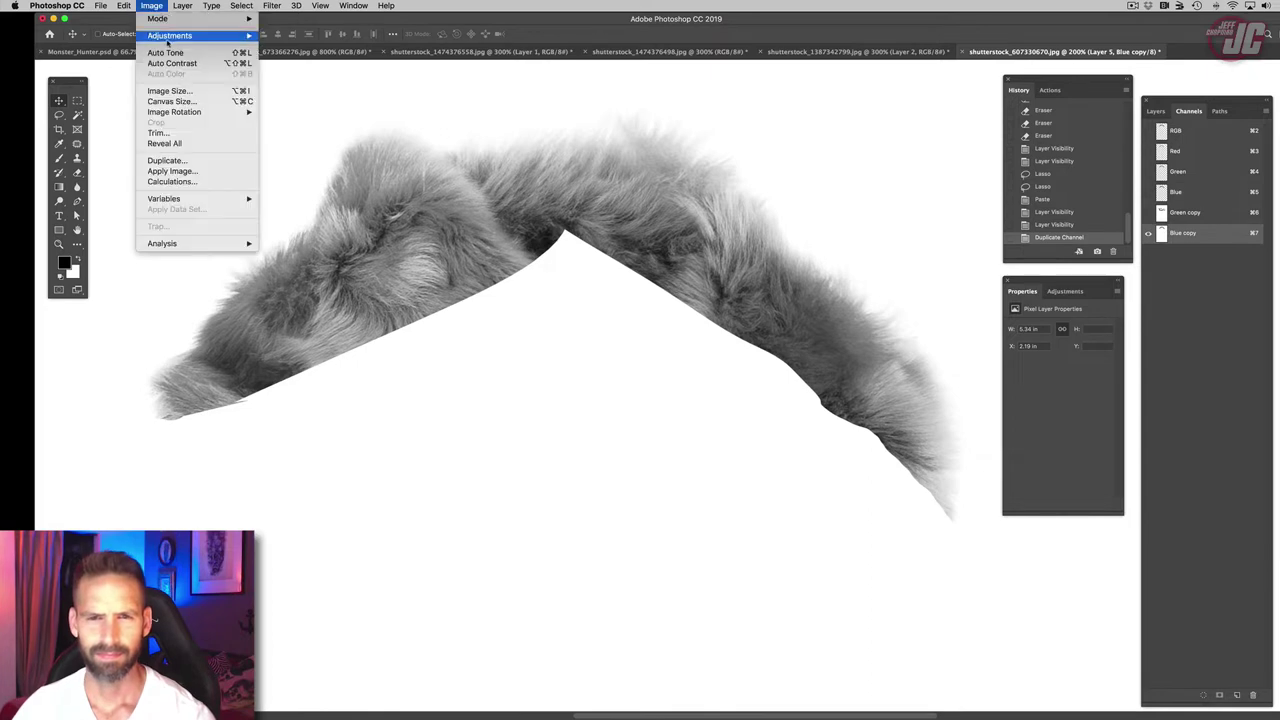
mouse_move(180, 38)
click(300, 50)
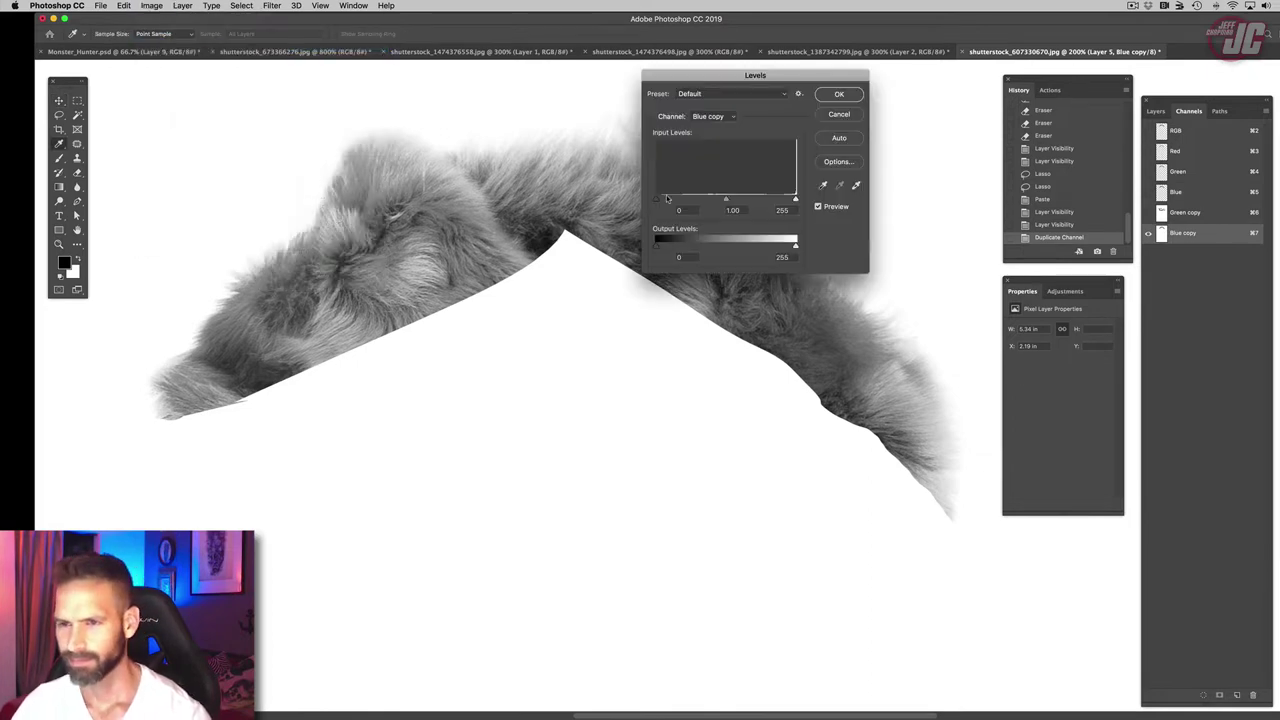
drag(667, 198, 774, 197)
drag(765, 84, 960, 105)
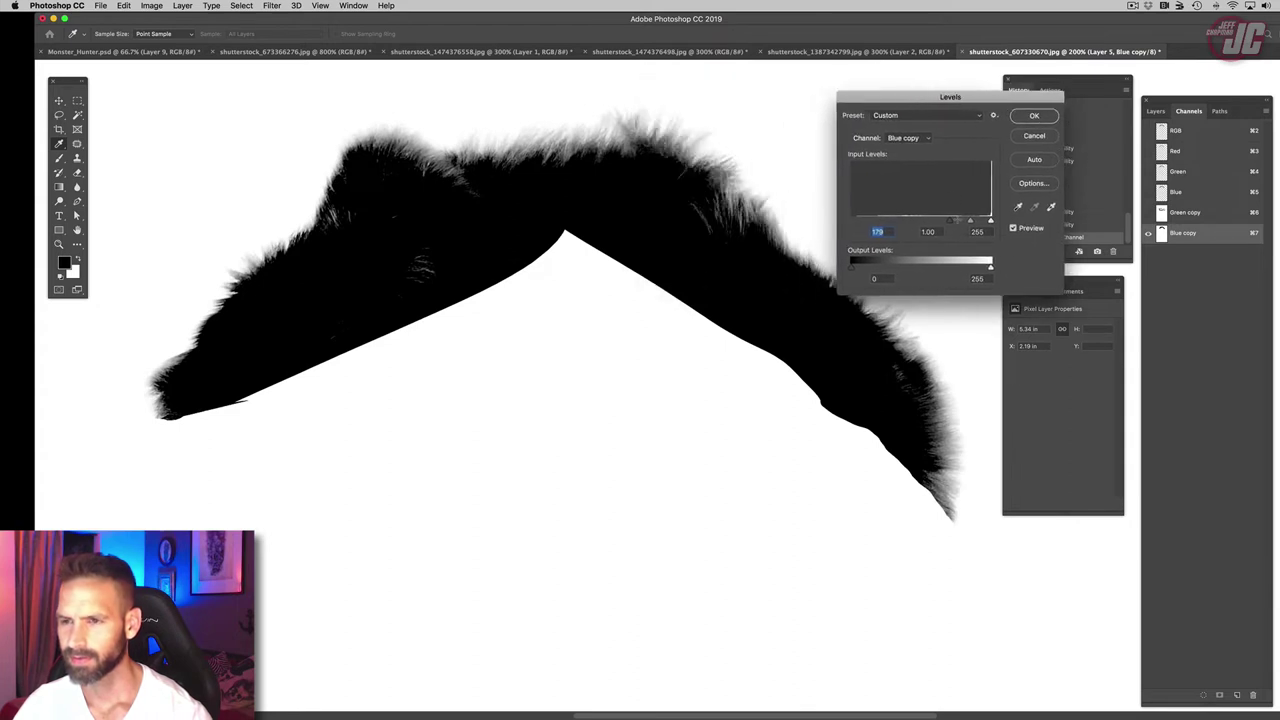
mouse_move(955, 220)
mouse_down()
mouse_move(985, 219)
mouse_move(961, 221)
mouse_up()
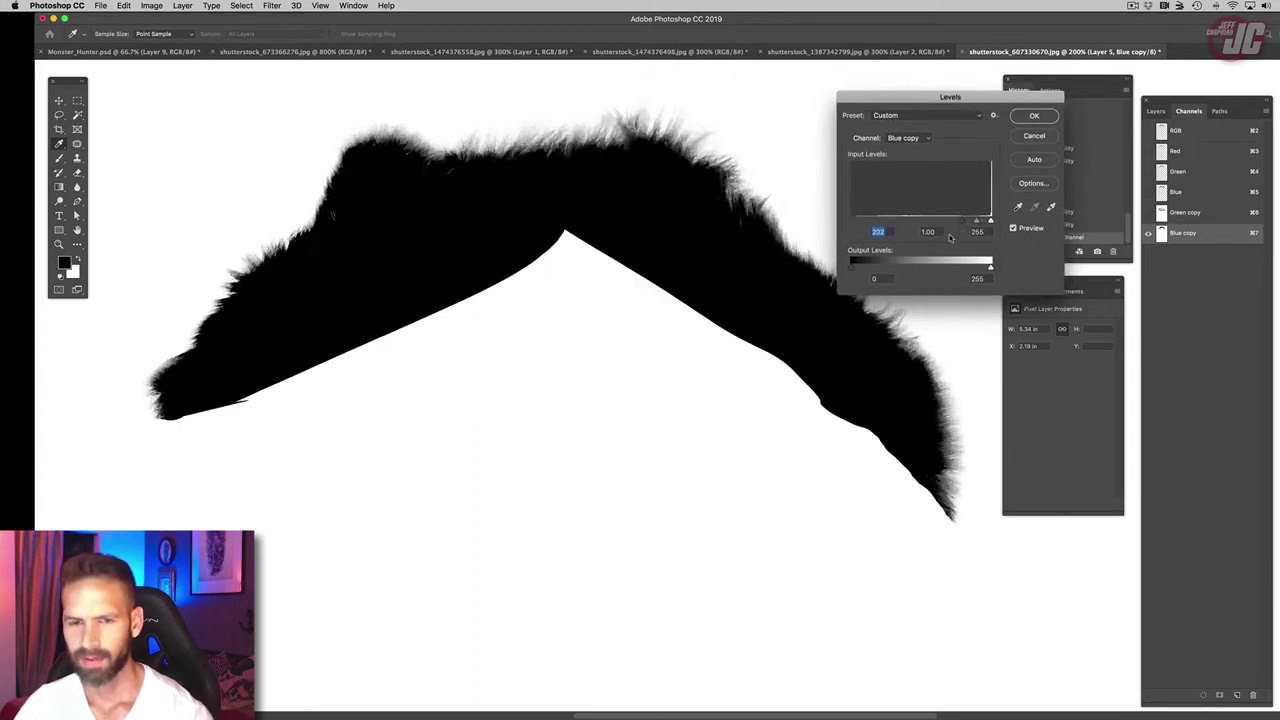
click(1036, 116)
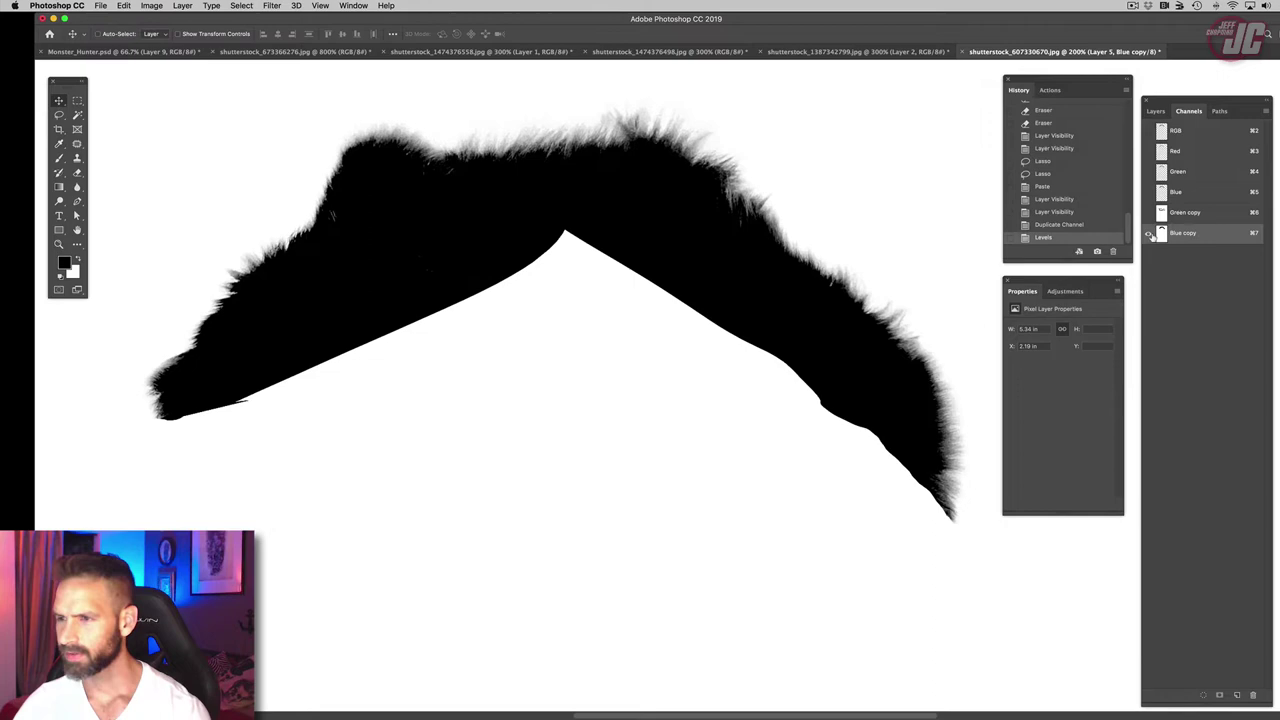
Step: Load the Blue copy channel as a selection, invert it to select the fur, and return to the RGB image's layers
super+click(1160, 233)
click(241, 5)
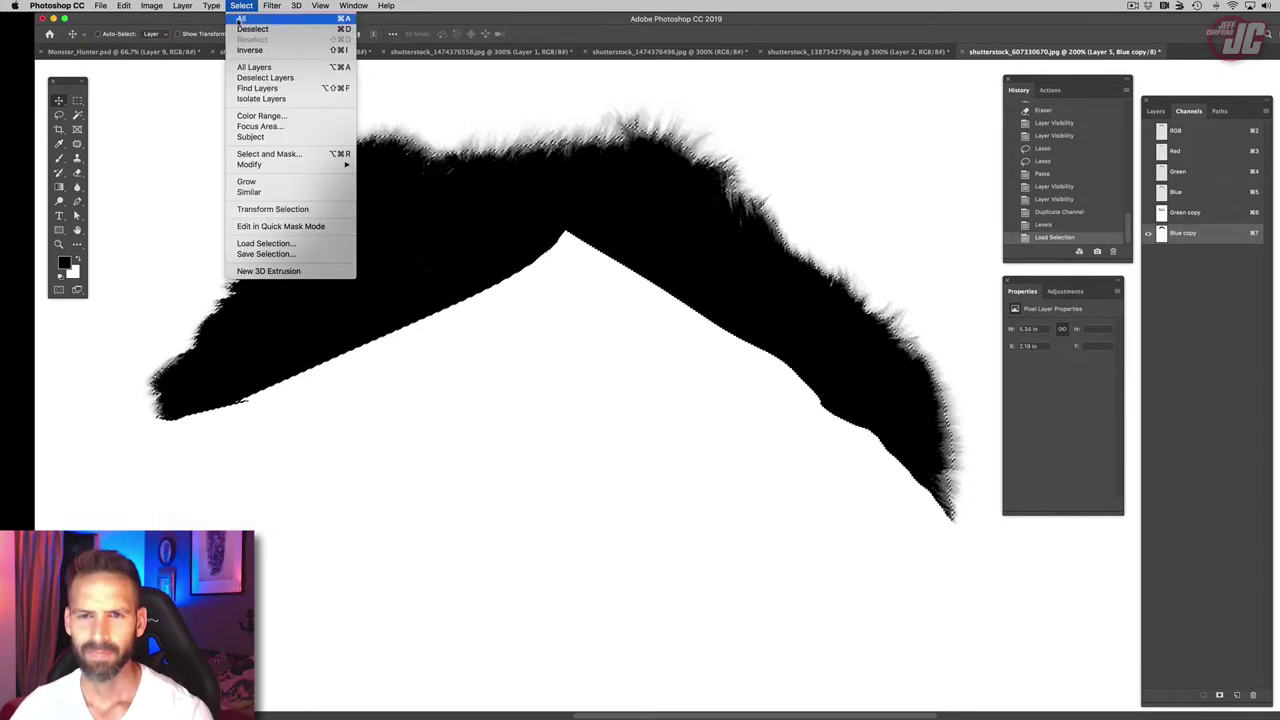
click(249, 50)
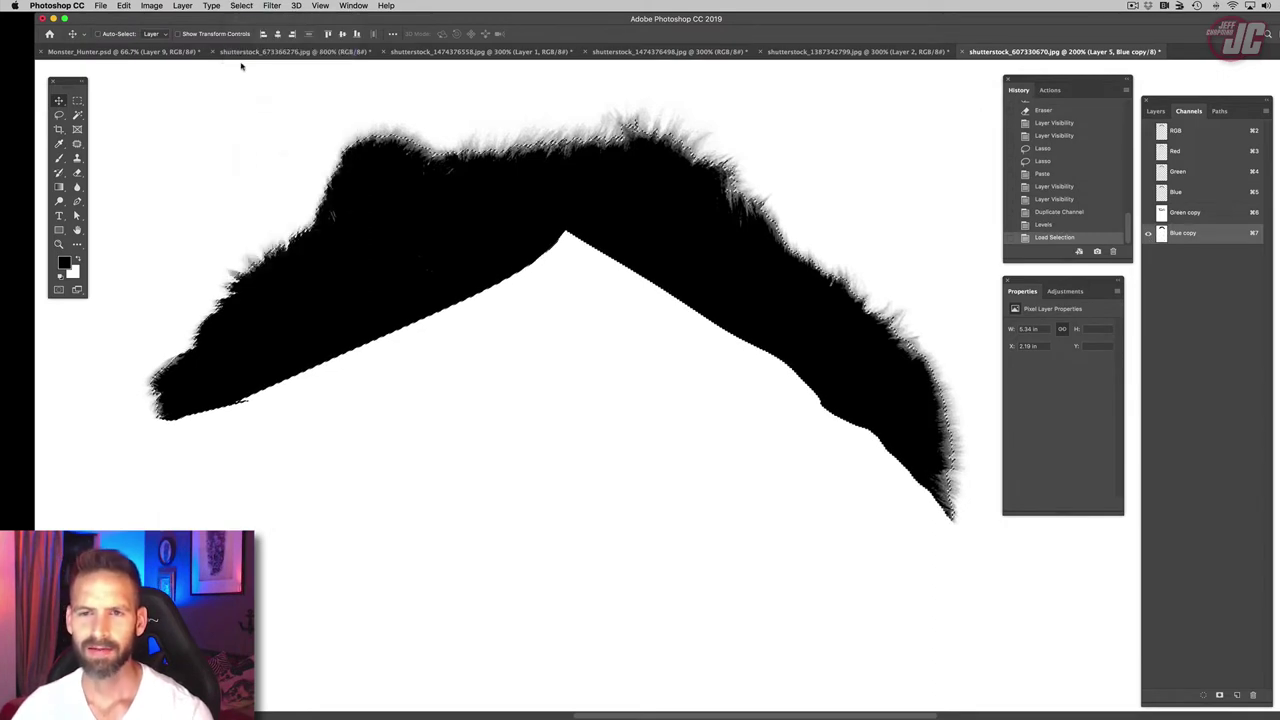
click(1205, 133)
click(1155, 111)
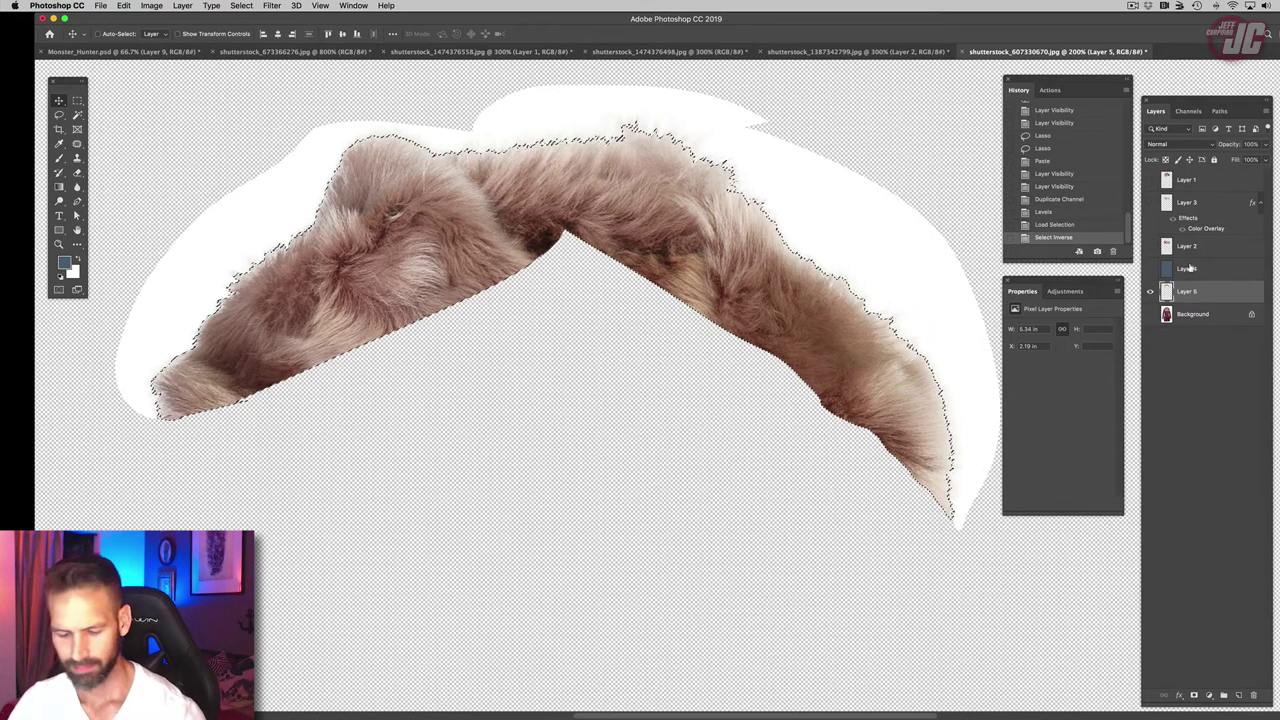
Step: Copy the selected fur from Layer 5 onto a new layer above the blue backdrop, hiding Layer 5 and showing the backdrop
click(1150, 291)
click(1150, 268)
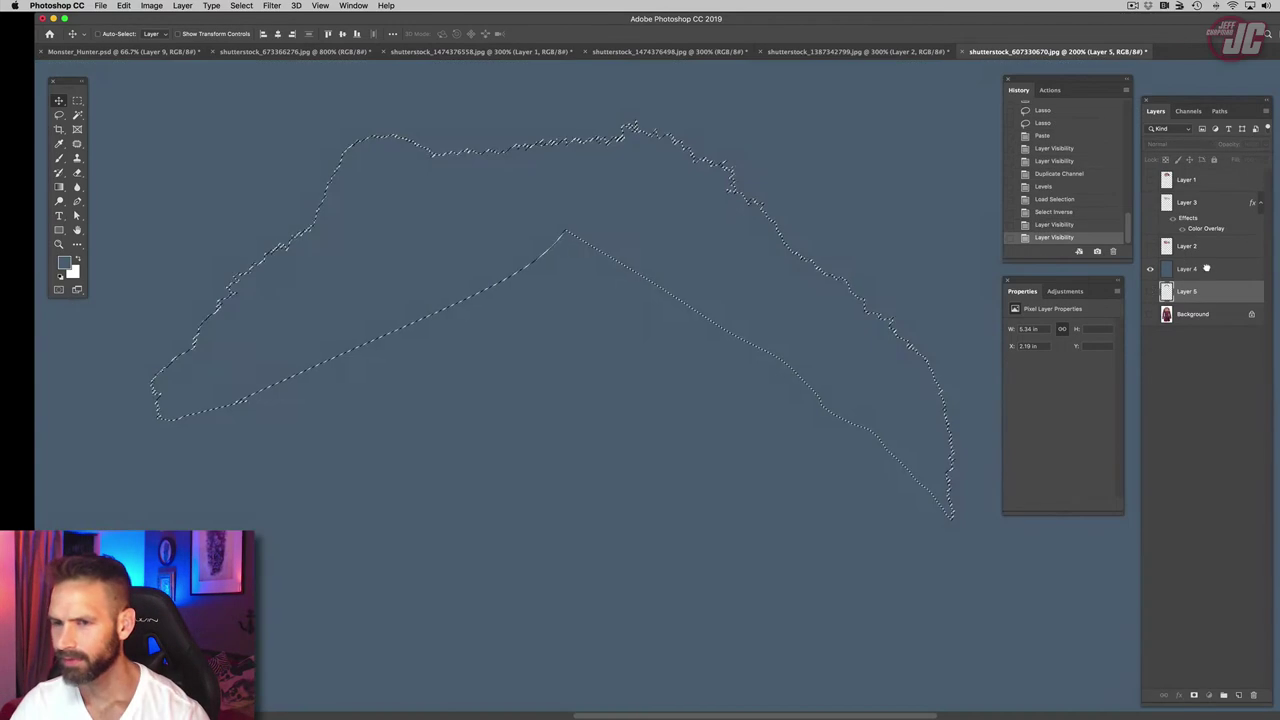
key(super+v)
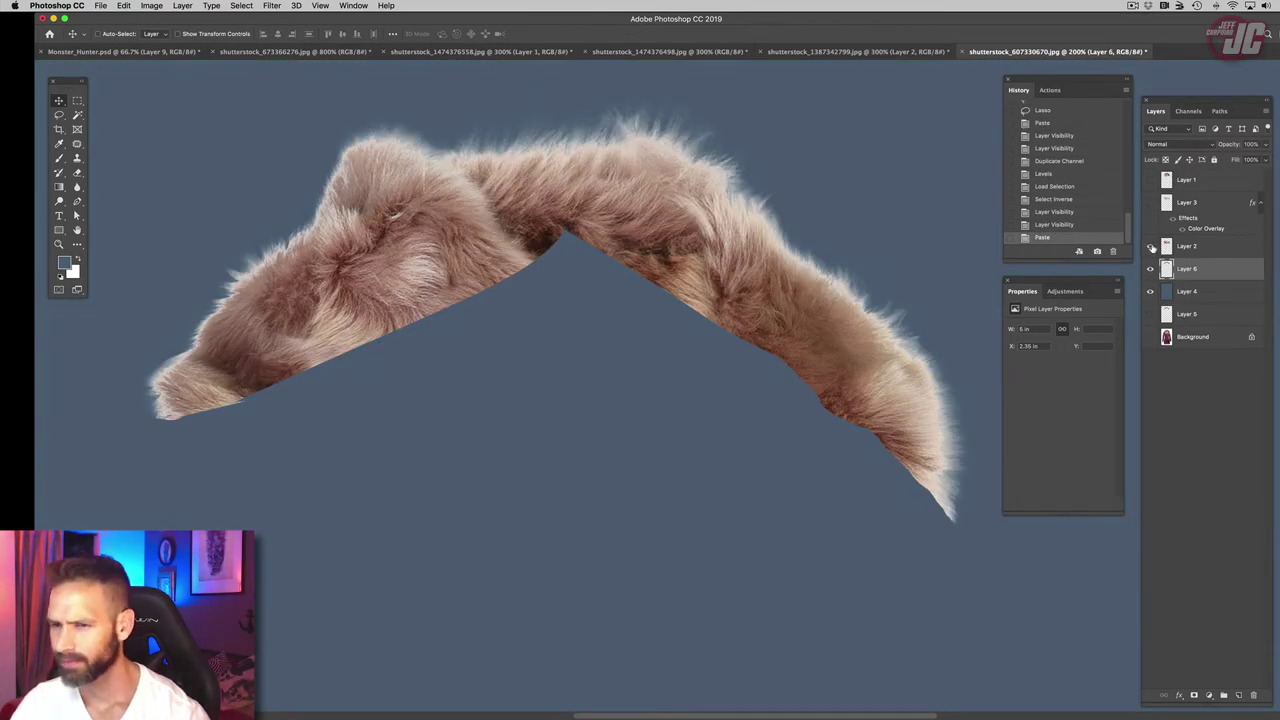
Step: Show Layer 3 and Layer 1 together with the extracted fur strip, keeping Layer 2 hidden
click(1150, 246)
click(1150, 246)
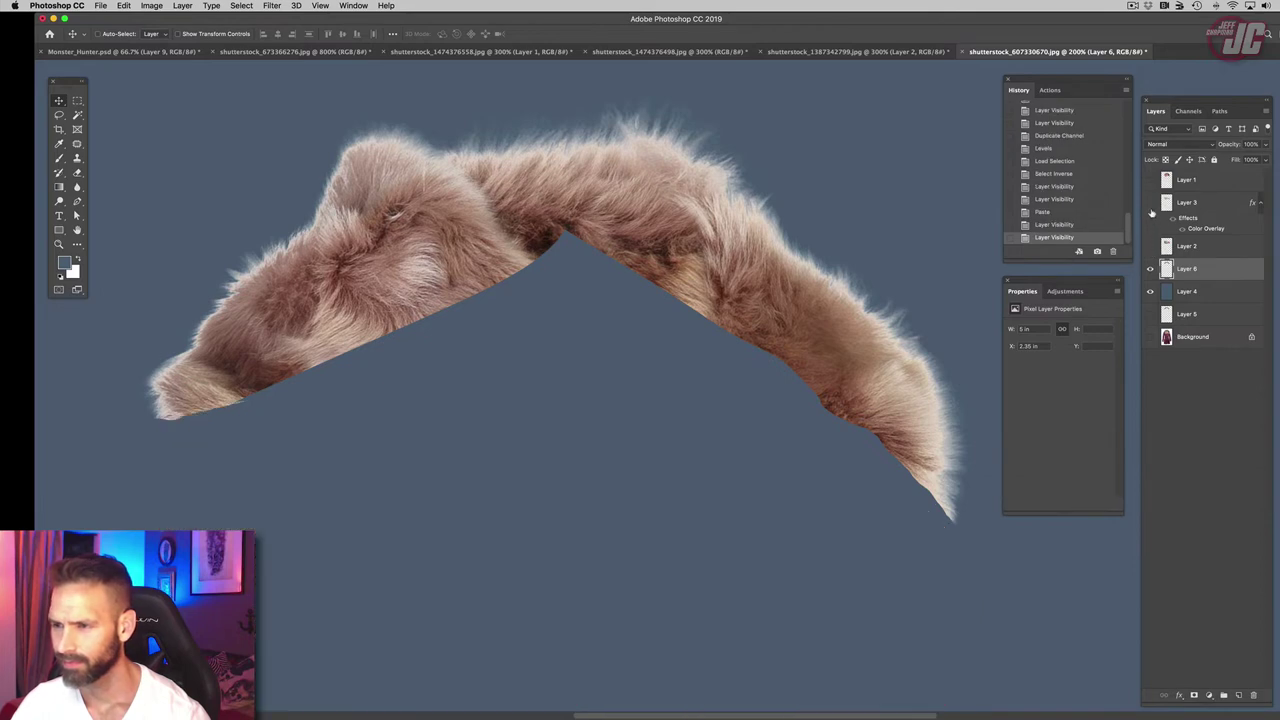
click(1150, 202)
click(1150, 179)
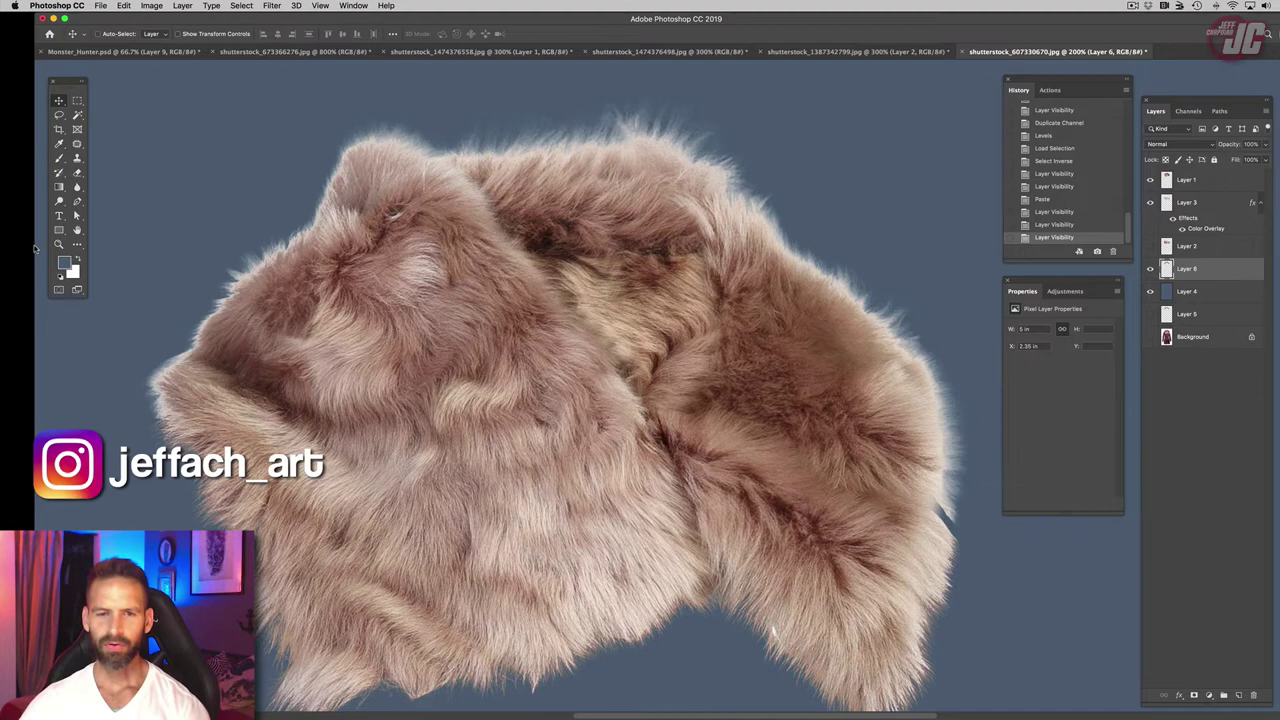
Step: Examine the combined collar cutout against the blue backdrop, especially the fur along its outer right edge
click(58, 244)
alt+click(492, 376)
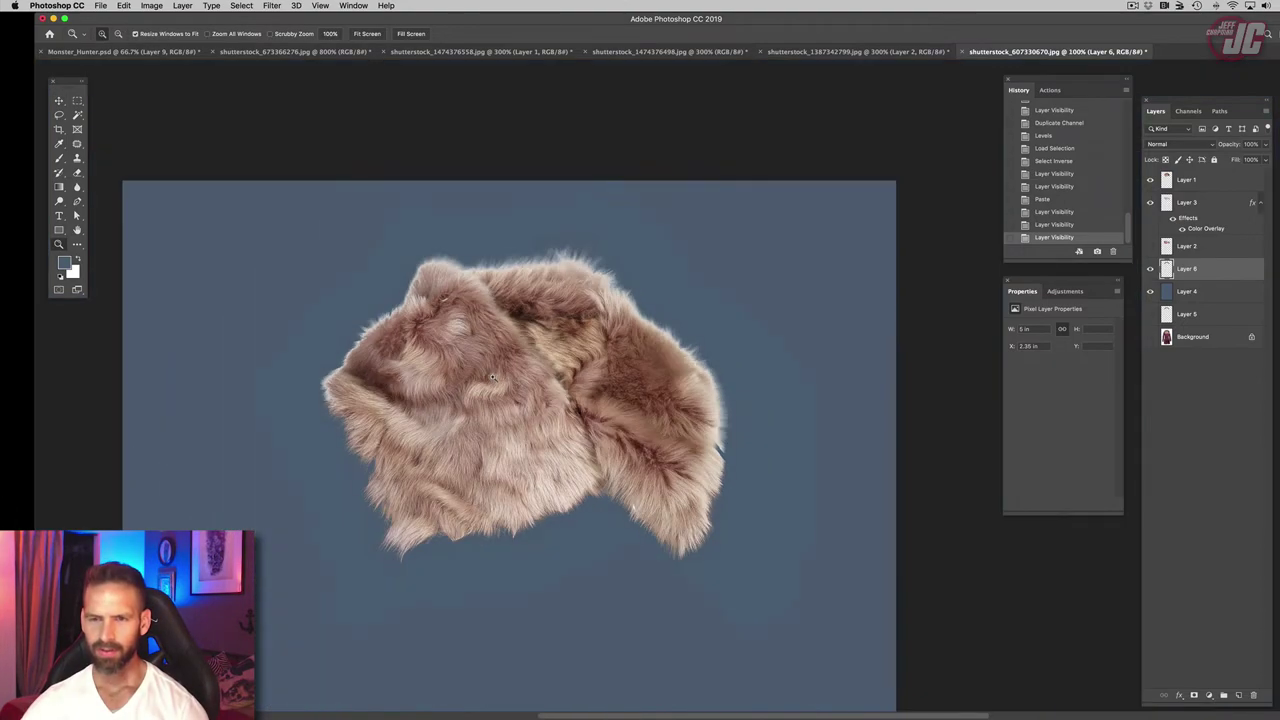
click(576, 428)
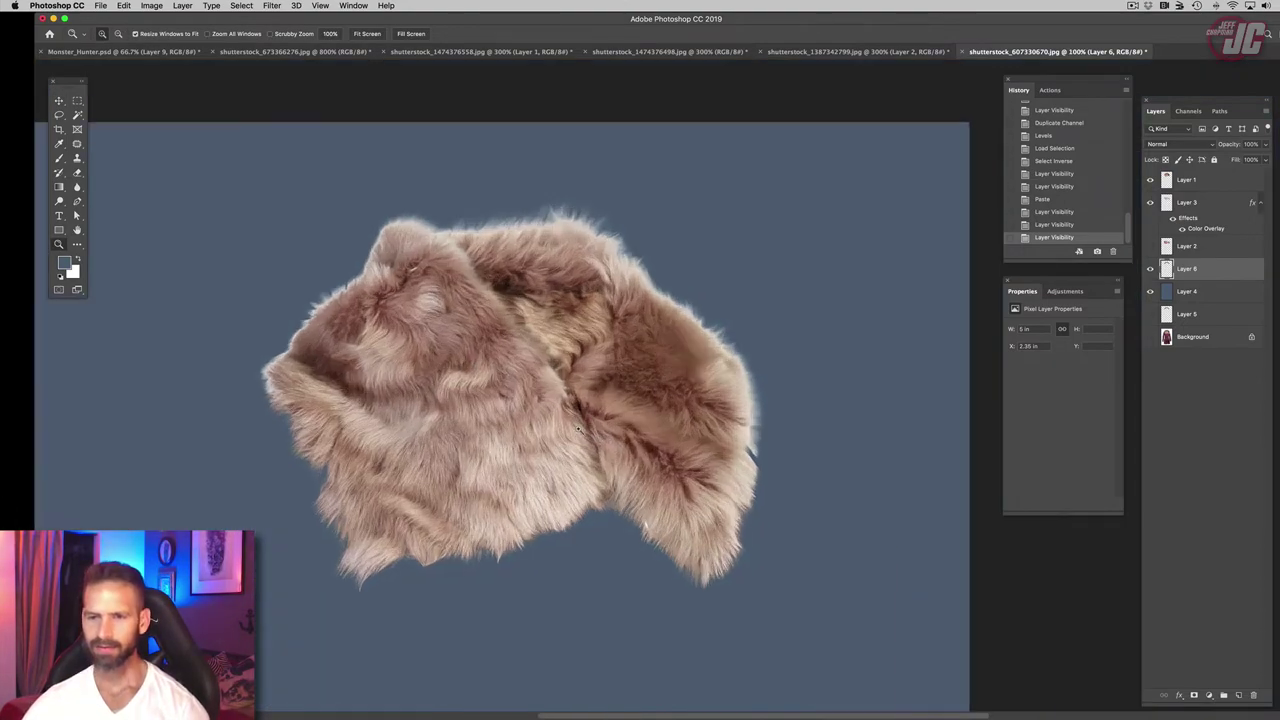
scroll(470, 340, left, 5)
scroll(460, 330, up, 3)
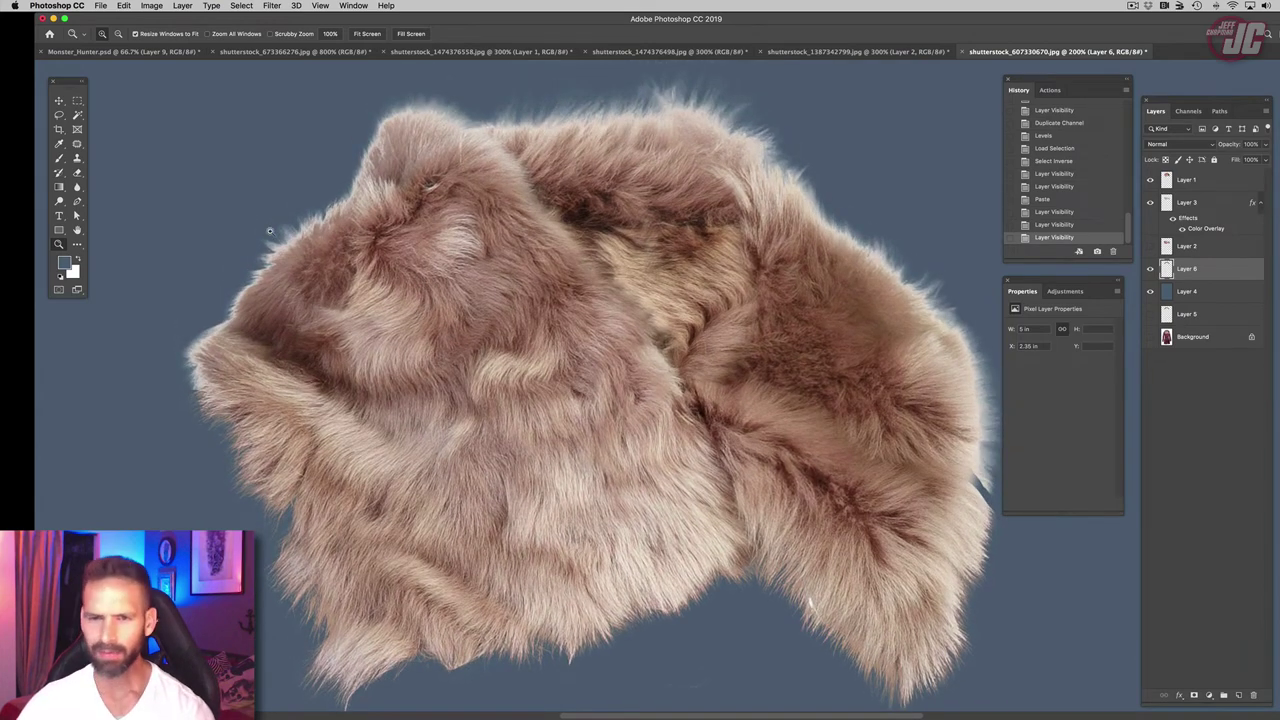
scroll(269, 231, right, 5)
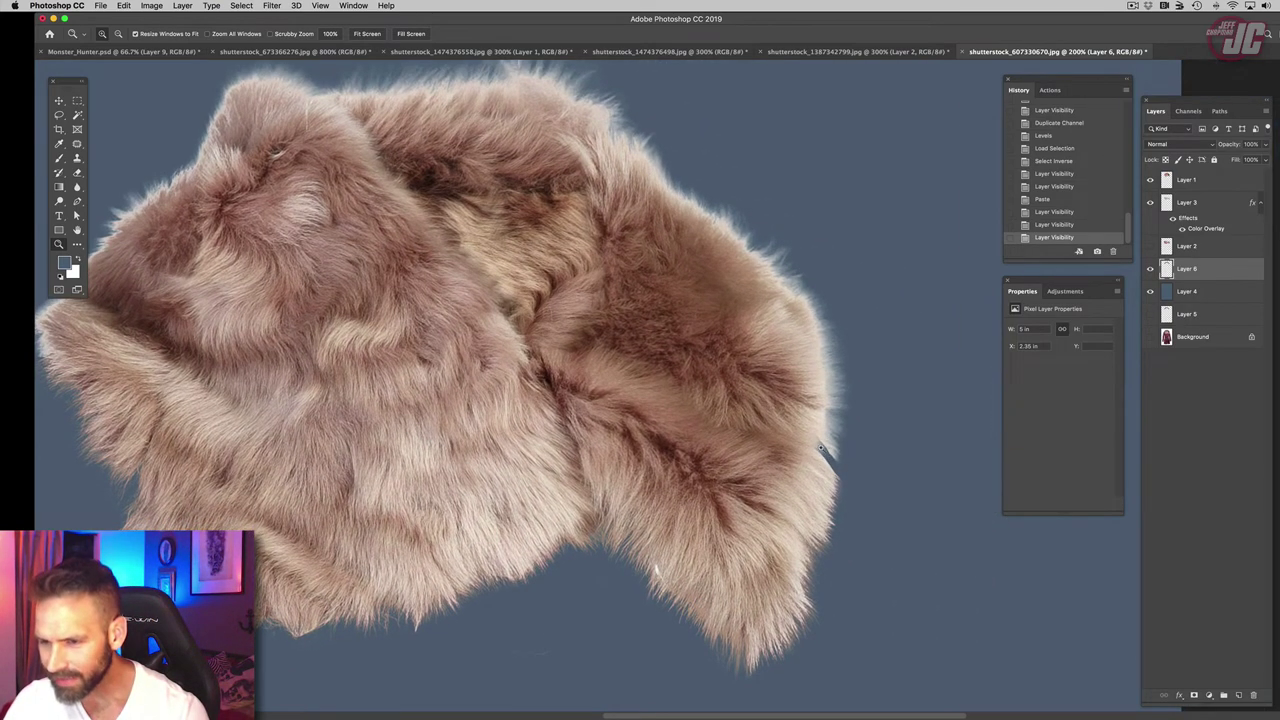
click(750, 428)
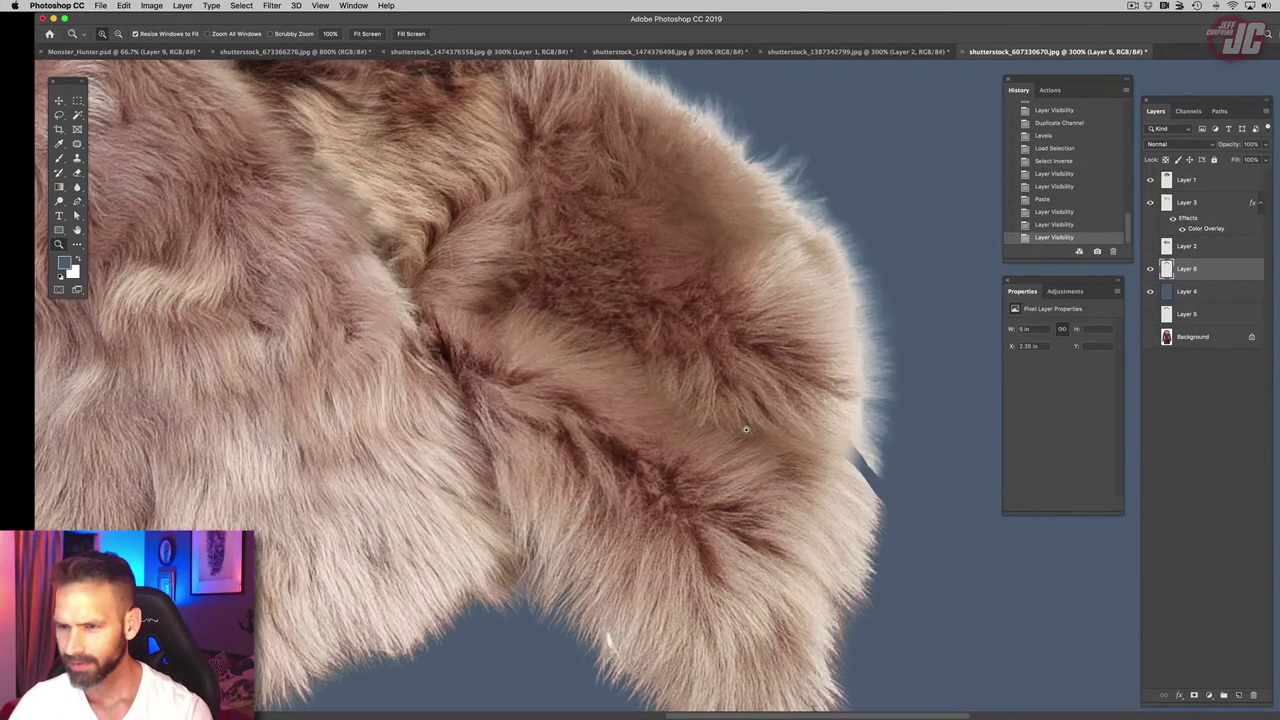
scroll(726, 457, down, 3)
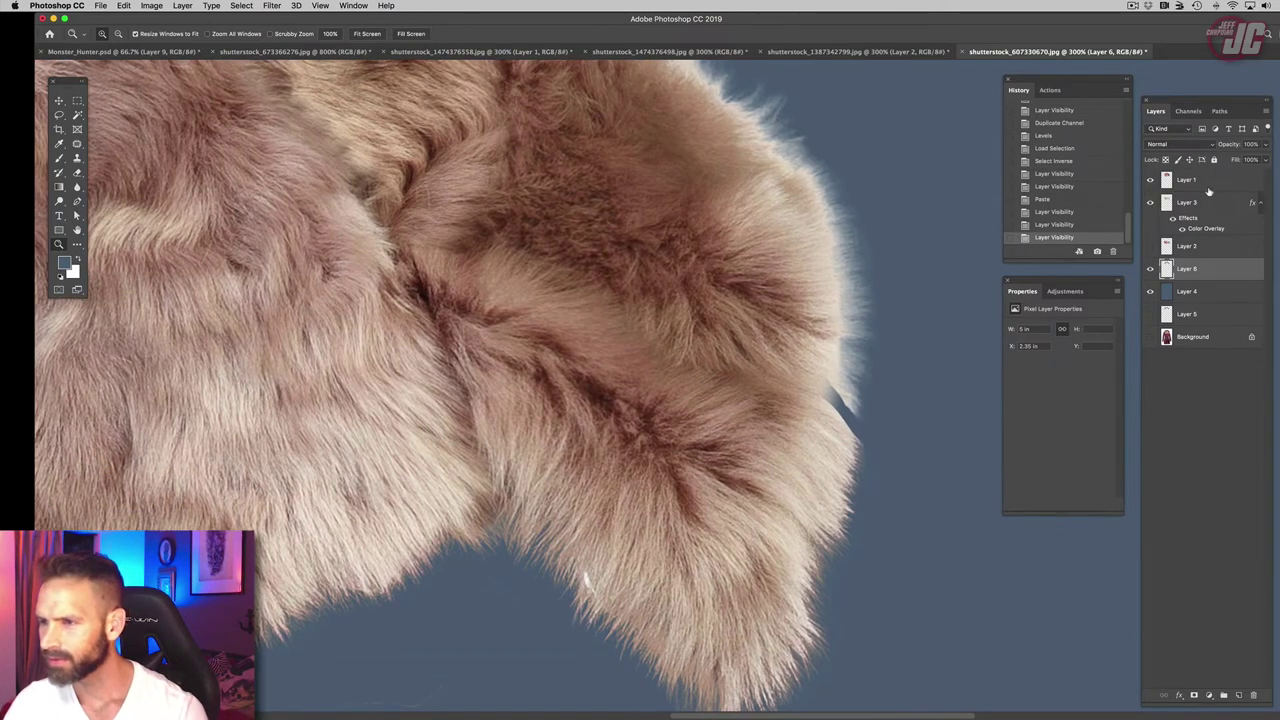
Step: Move Layer 6 above Layer 2 and merge it with Layer 3 and Layer 1
click(1208, 186)
drag(1210, 268, 1220, 233)
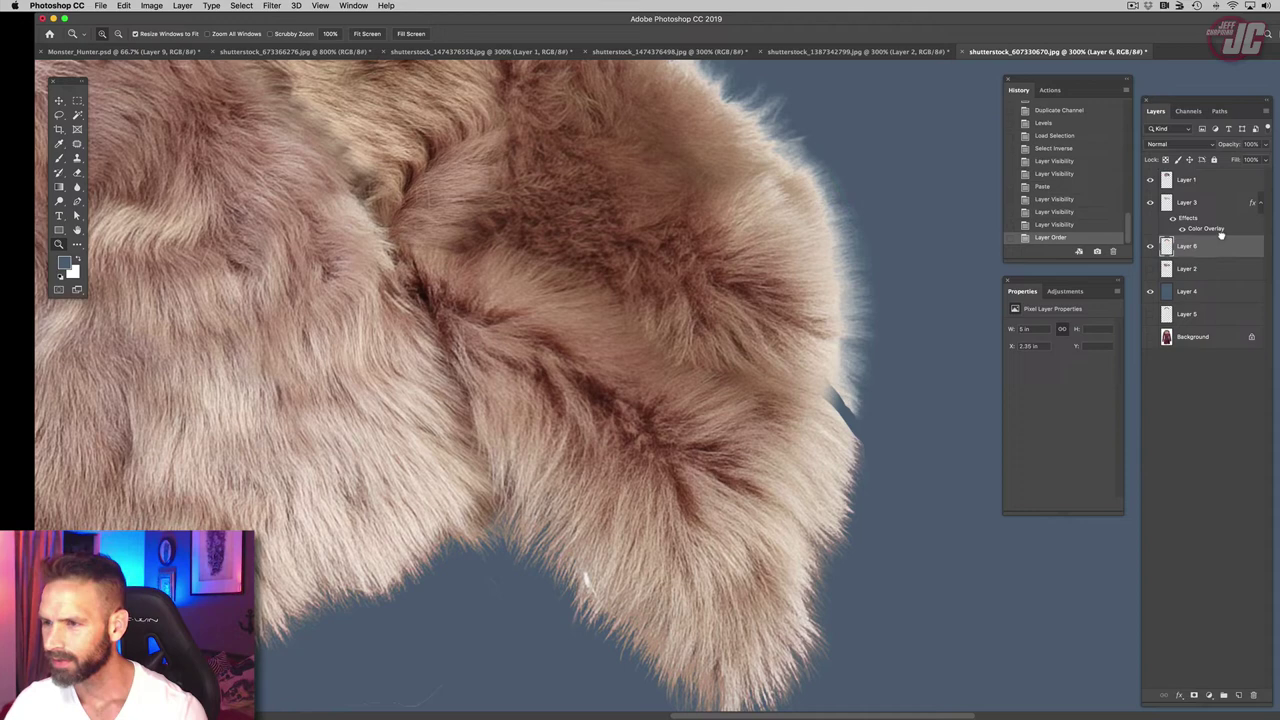
click(1218, 189)
key(super+e)
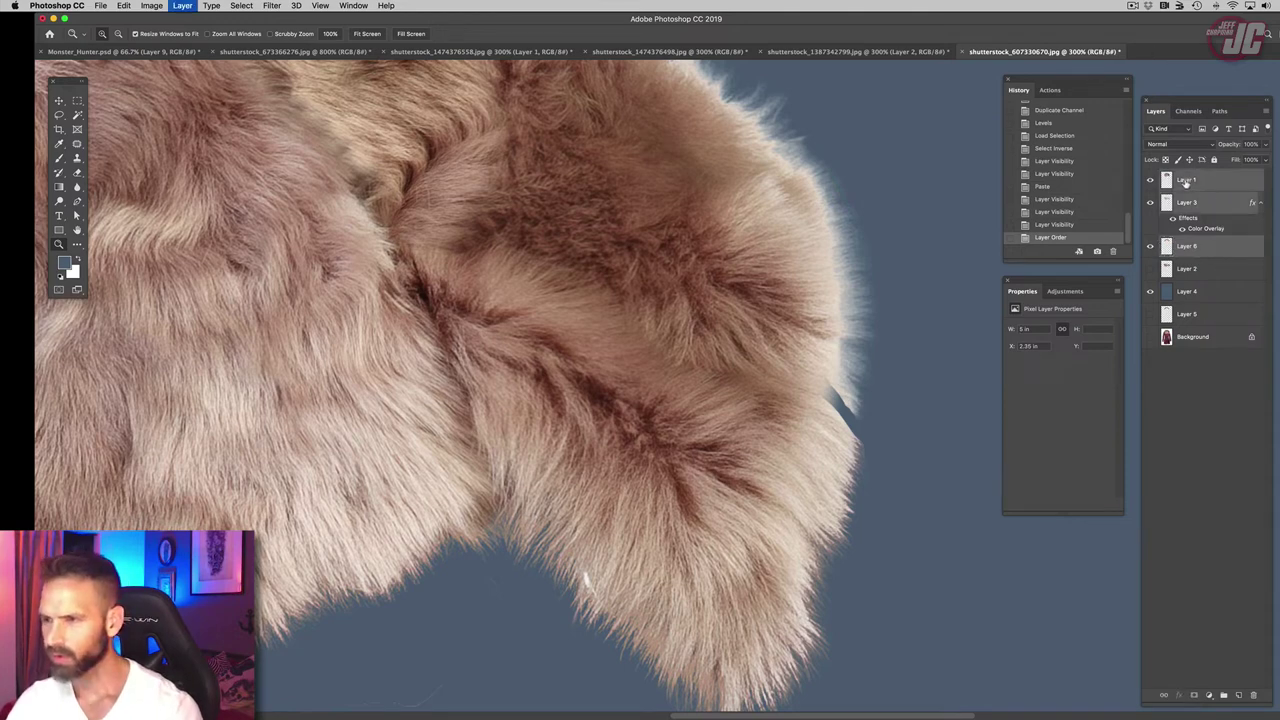
Step: Fill the notch in the collar's right edge with fur cloned from just above it, refining with a soft 11 px Clone Stamp brush
key(s)
right_click(575, 290)
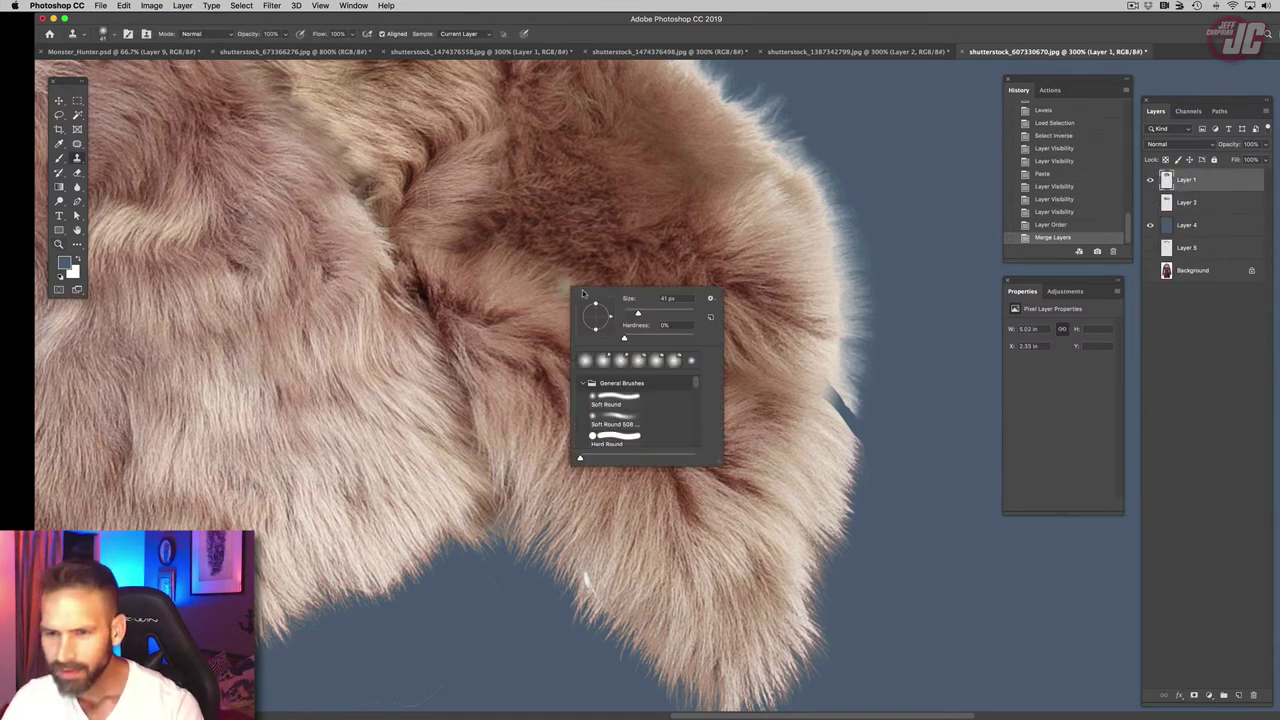
alt+click(839, 363)
drag(839, 404, 852, 415)
right_click(893, 402)
key(Return)
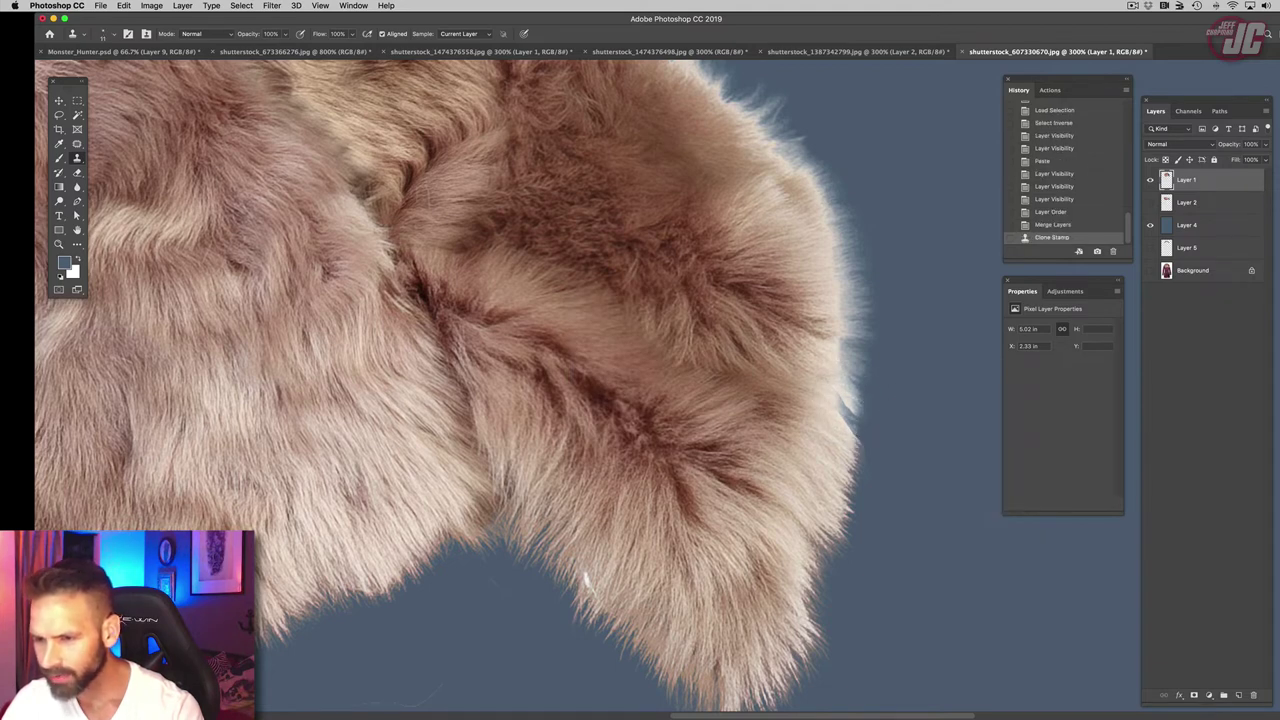
click(855, 419)
right_click(849, 446)
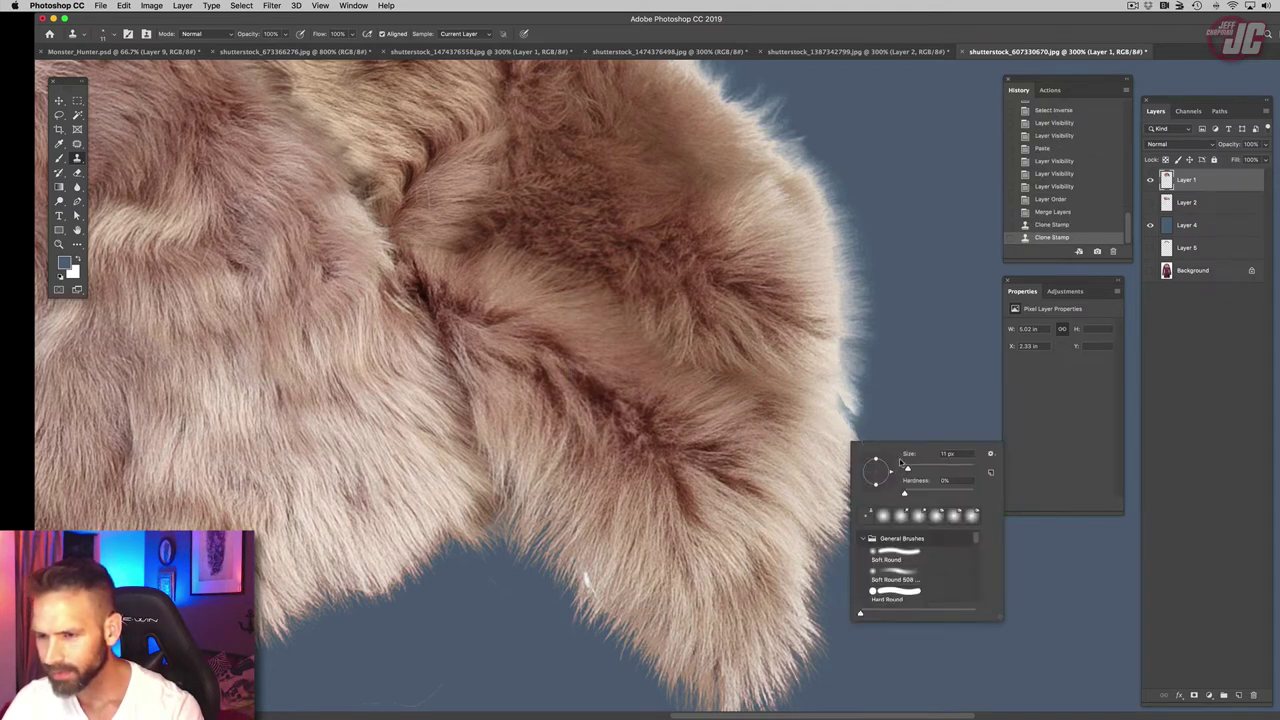
key(Return)
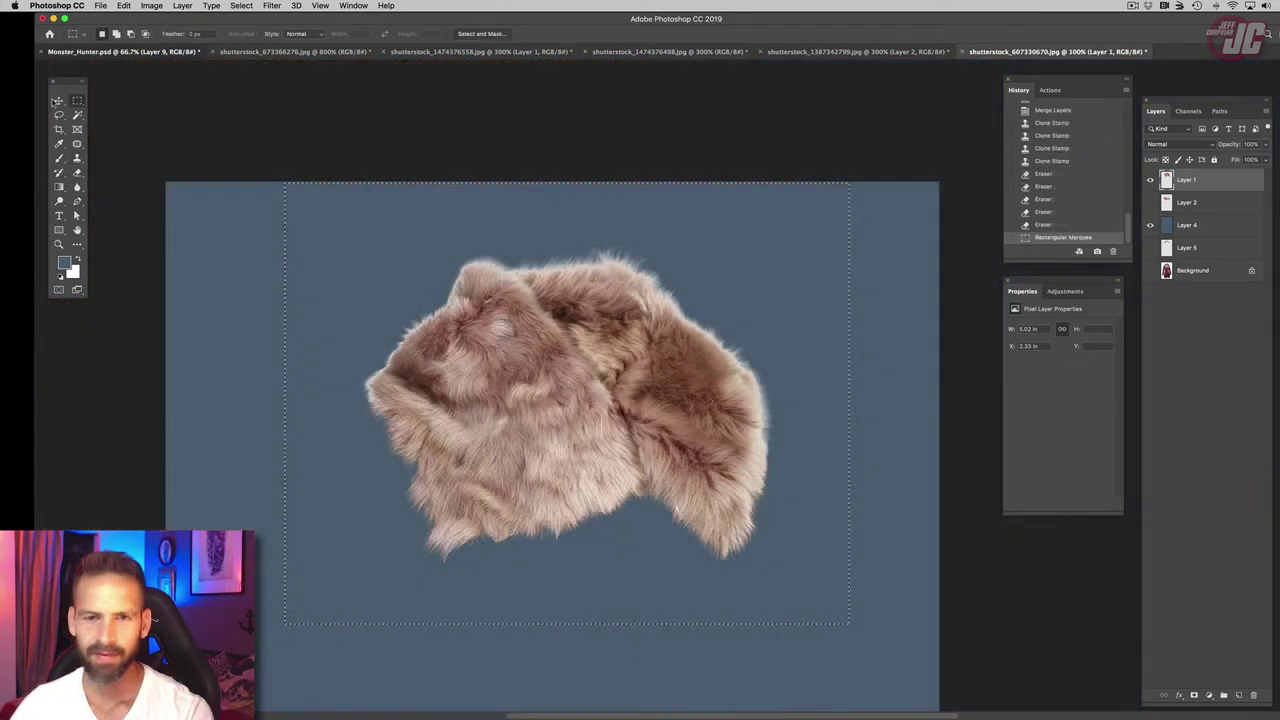
Step: Switch to the Monster_Hunter.psd document and enlarge the view of the figure's upper body
click(61, 103)
click(110, 51)
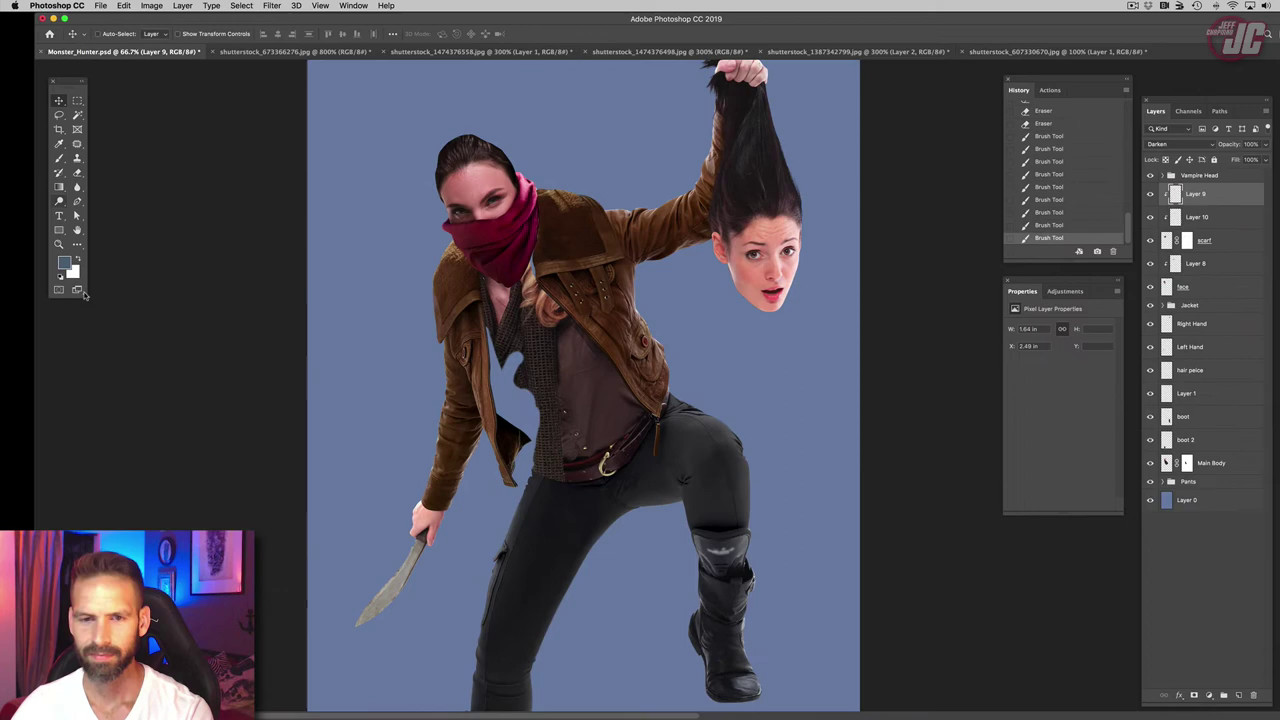
click(59, 244)
click(490, 246)
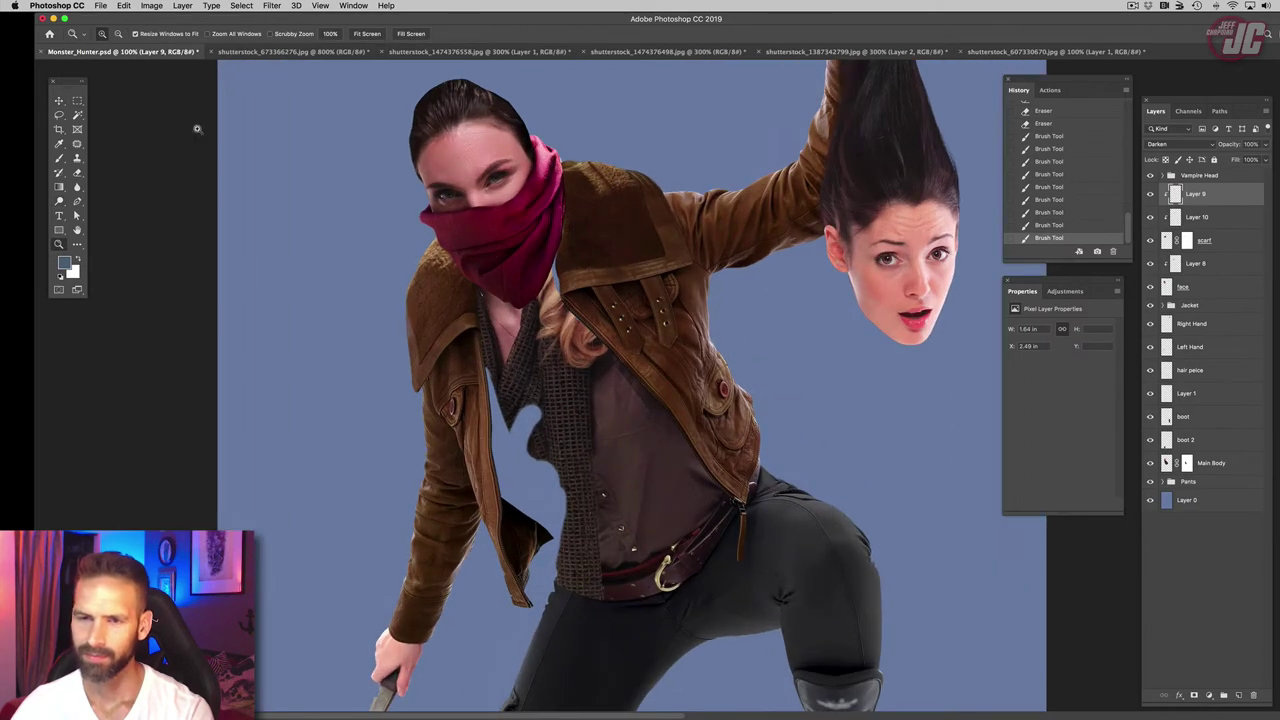
Step: Group the scarf and face layers, together with their clipped layers up to Layer 9, in a group named Head stuff
click(61, 101)
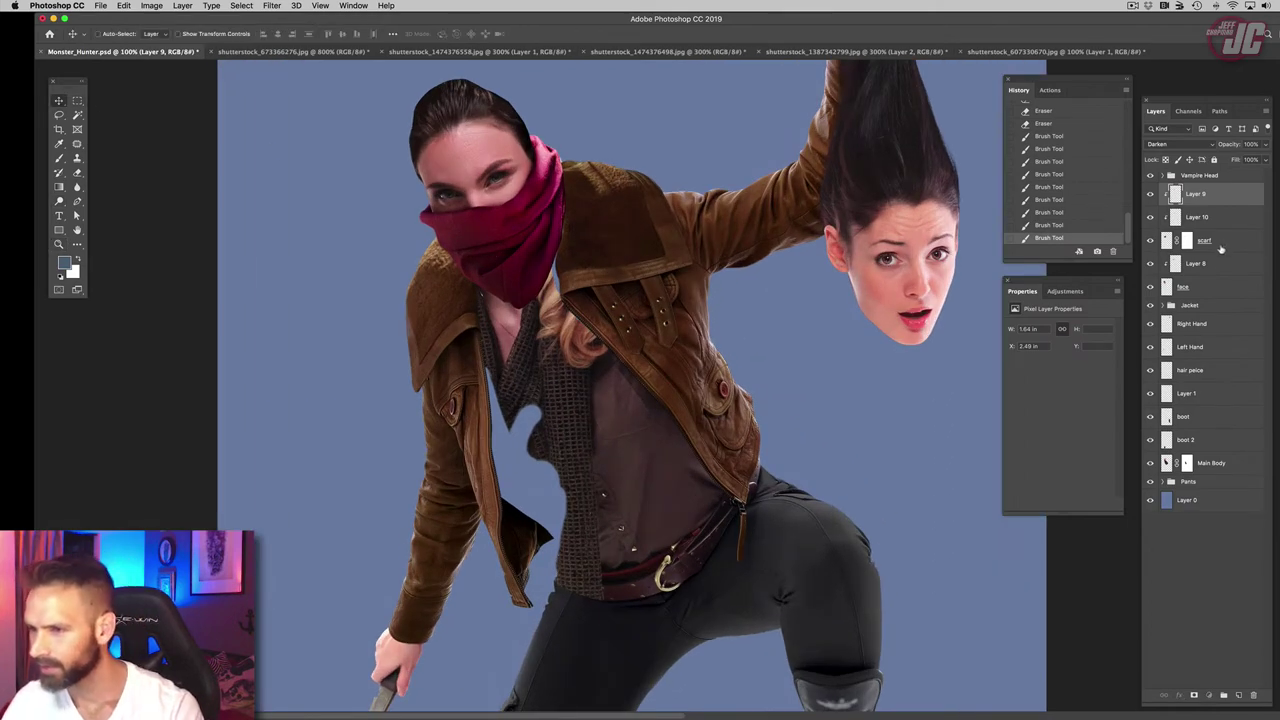
click(1221, 245)
click(1220, 287)
shift+click(1226, 200)
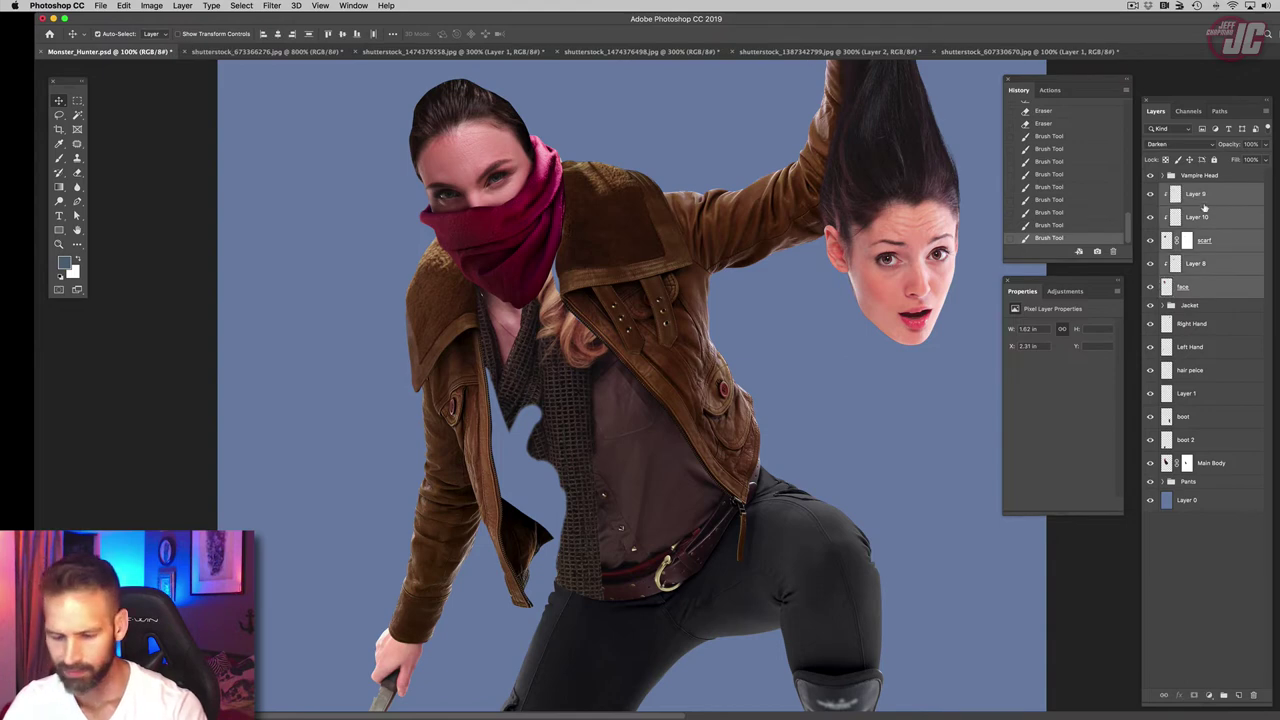
key(super+g)
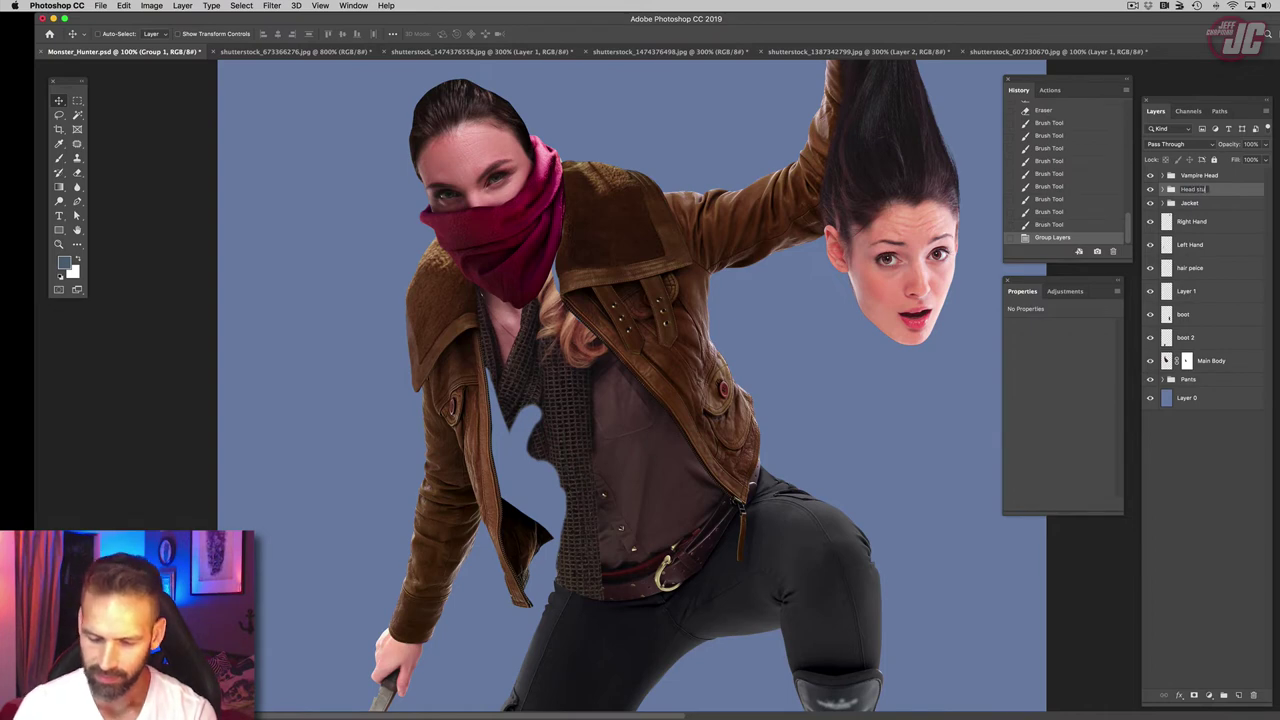
Step: Paste the fur collar cutout above the Jacket group, flip it horizontally and place it over the figure's torso
click(1207, 203)
key(super+v)
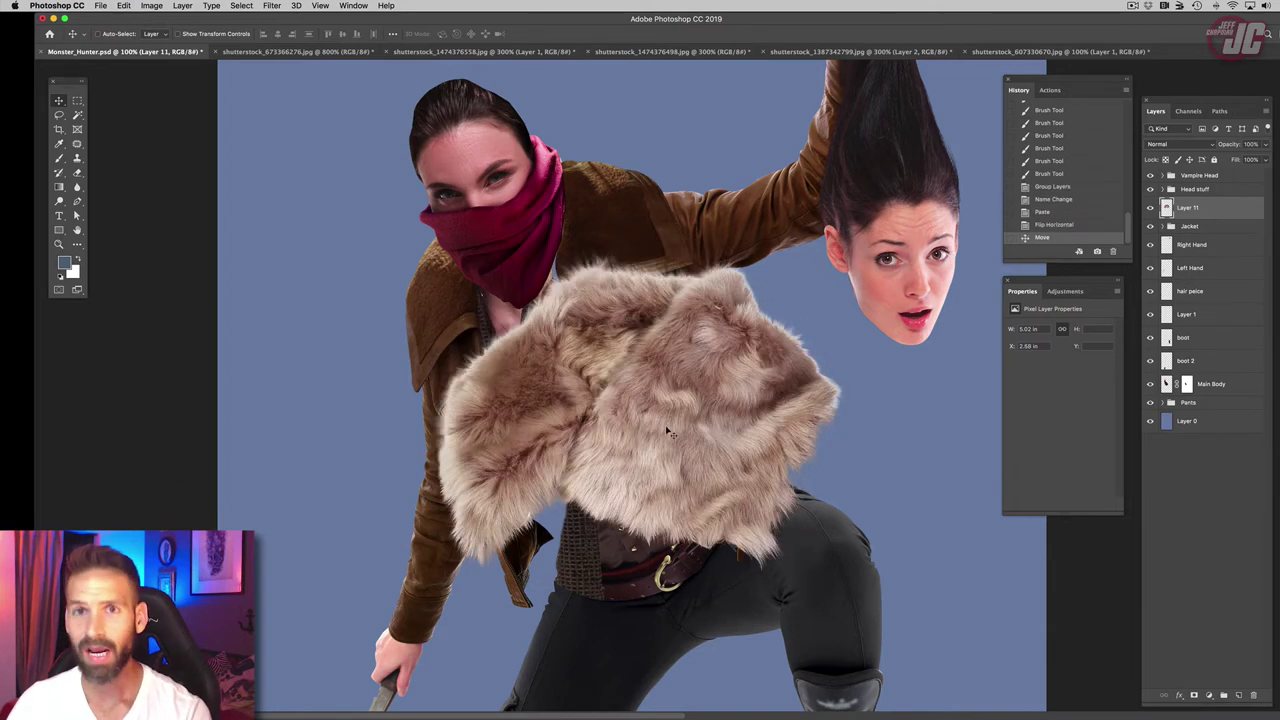
Step: Trace a pen path up the fold between the collar's two fur sections, starting from its lower edge
scroll(665, 429, down, 3)
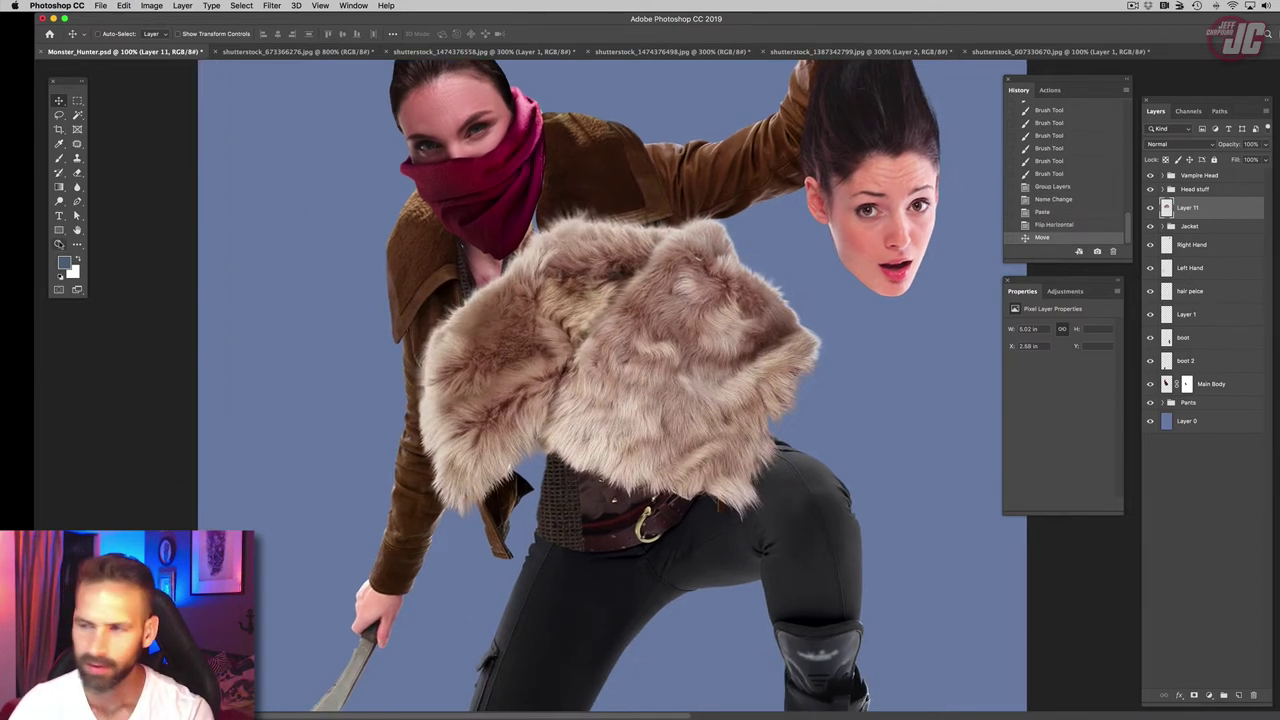
click(58, 244)
click(577, 432)
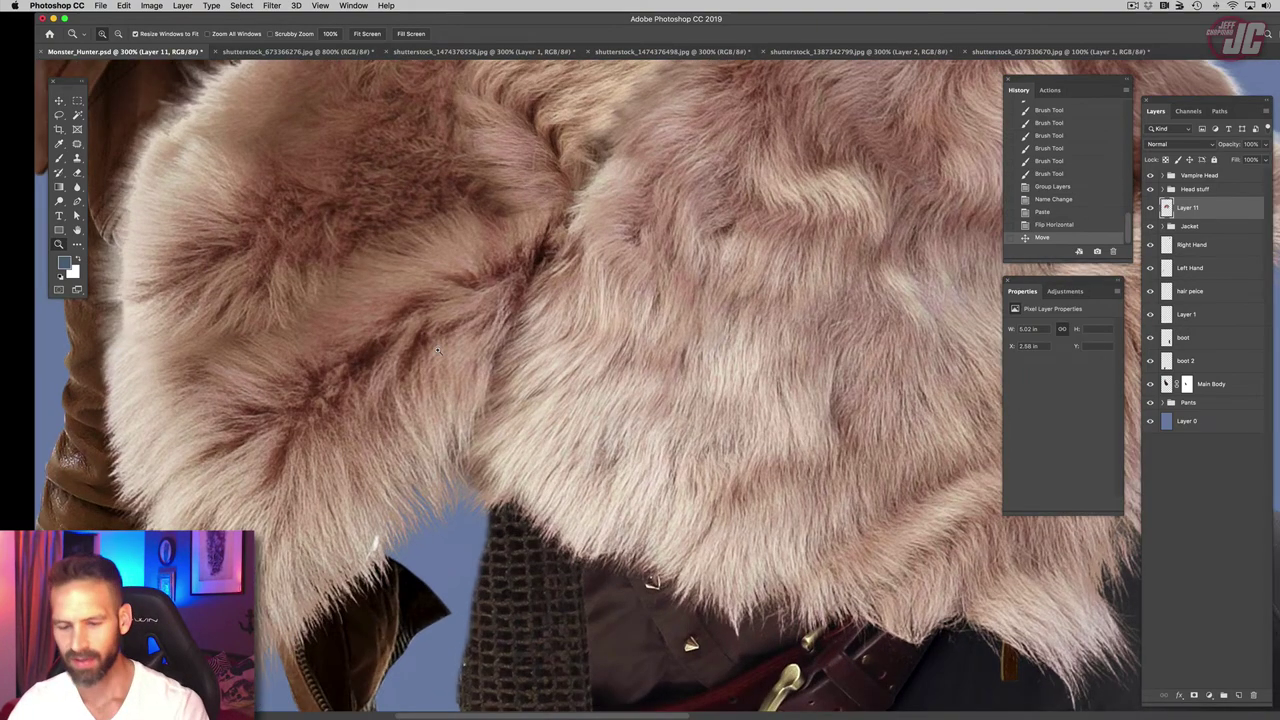
alt+click(543, 426)
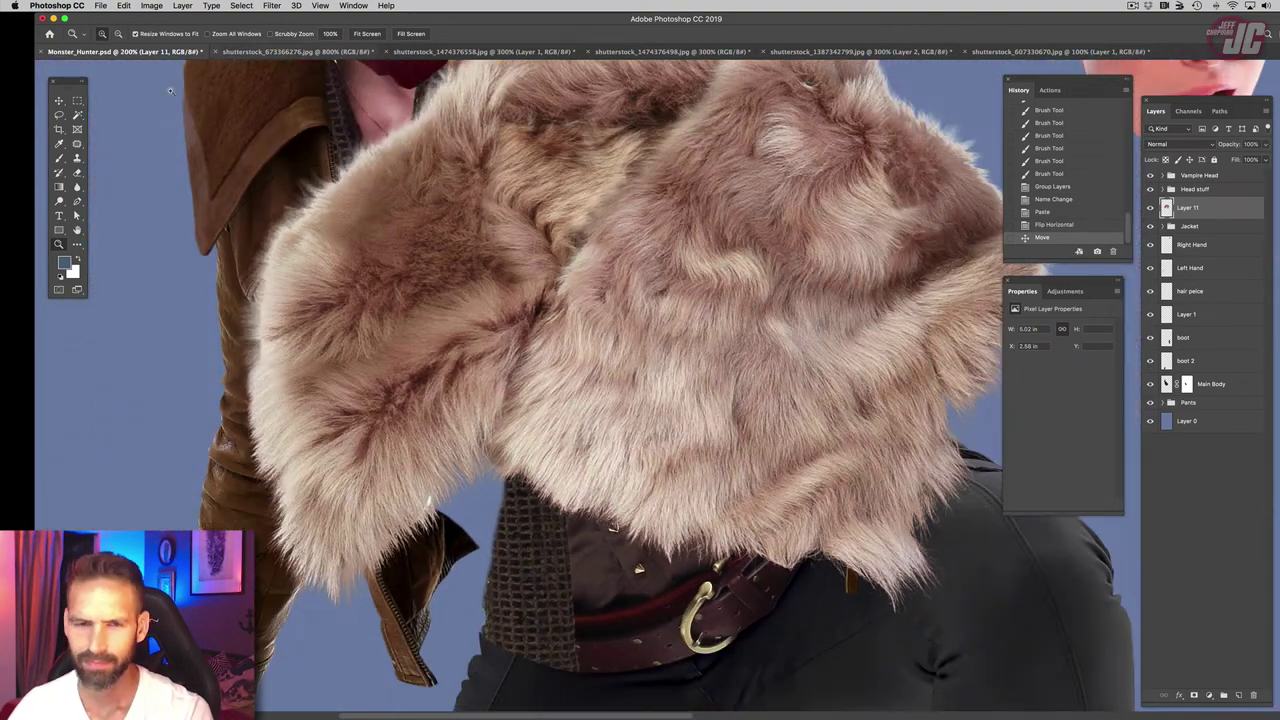
click(78, 202)
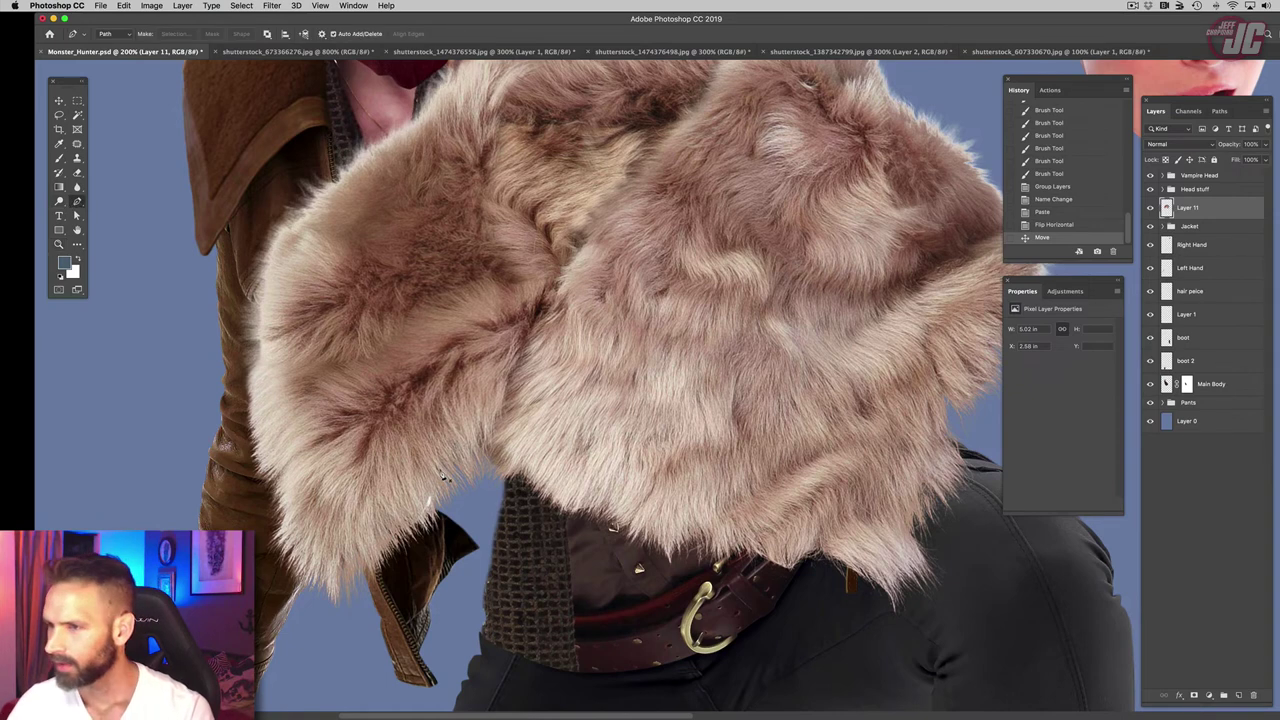
click(491, 478)
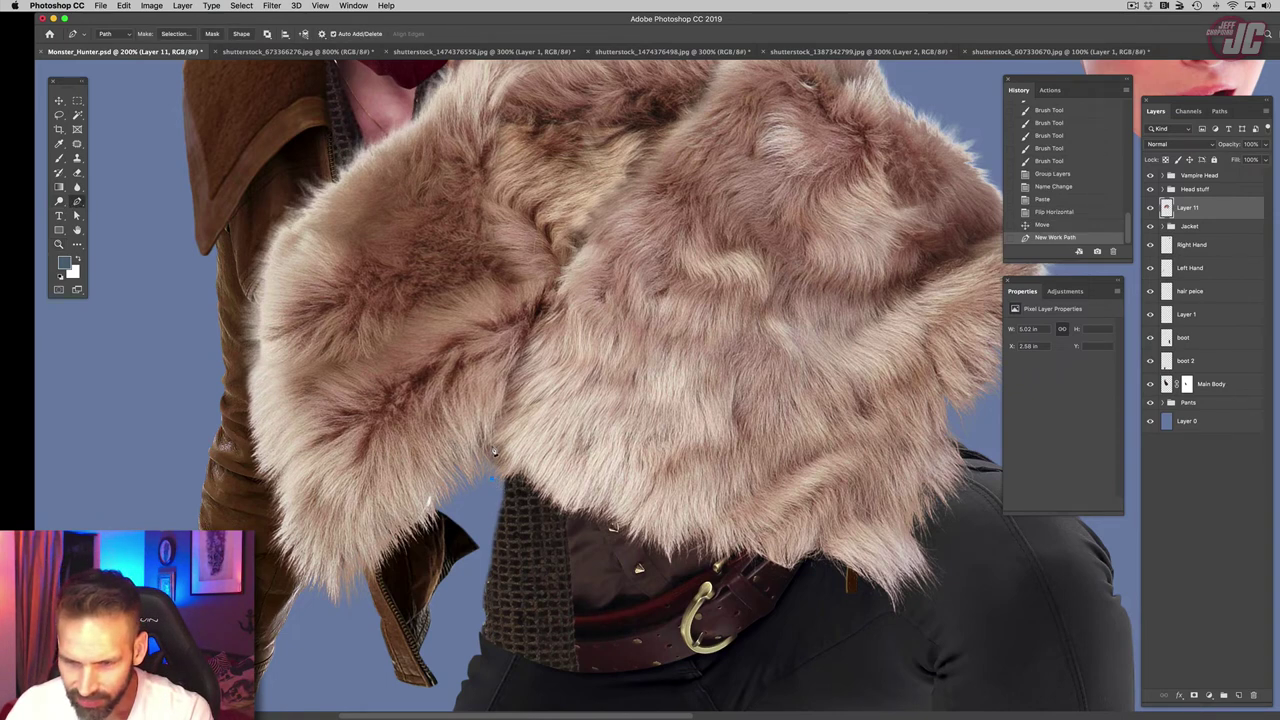
click(491, 440)
click(508, 401)
click(518, 363)
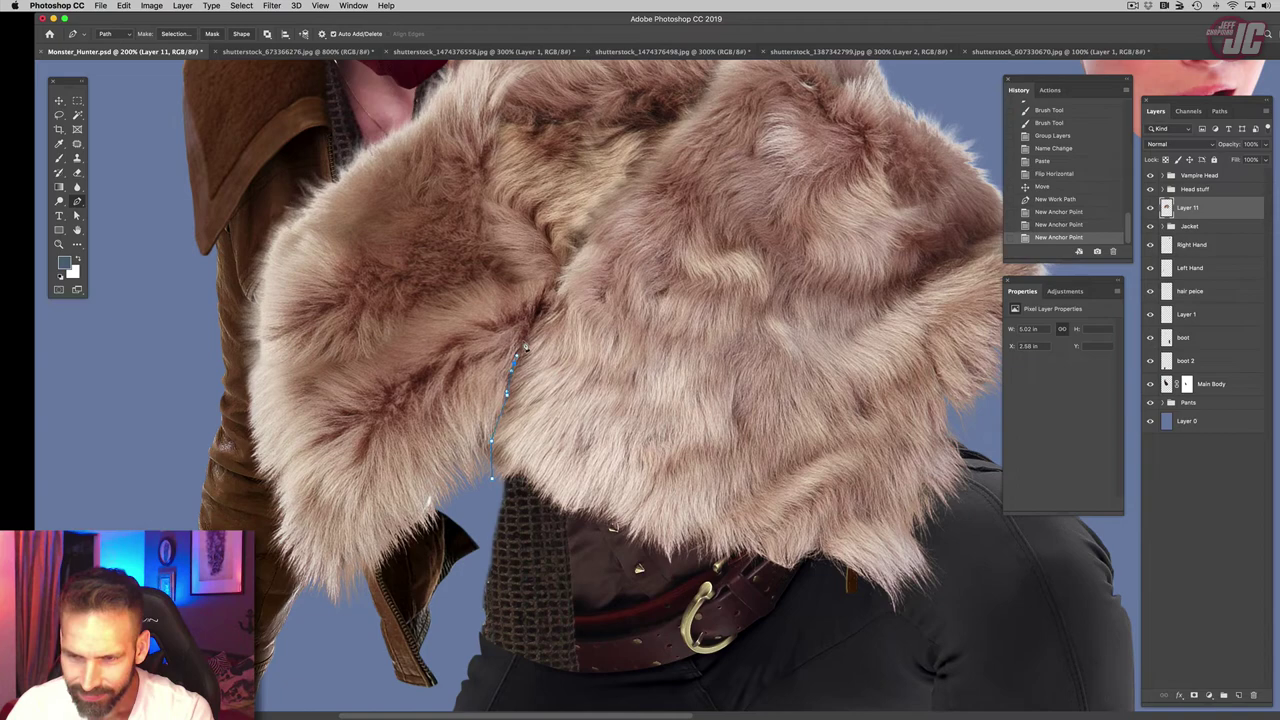
click(537, 314)
click(557, 279)
click(567, 259)
click(583, 240)
click(600, 220)
click(618, 197)
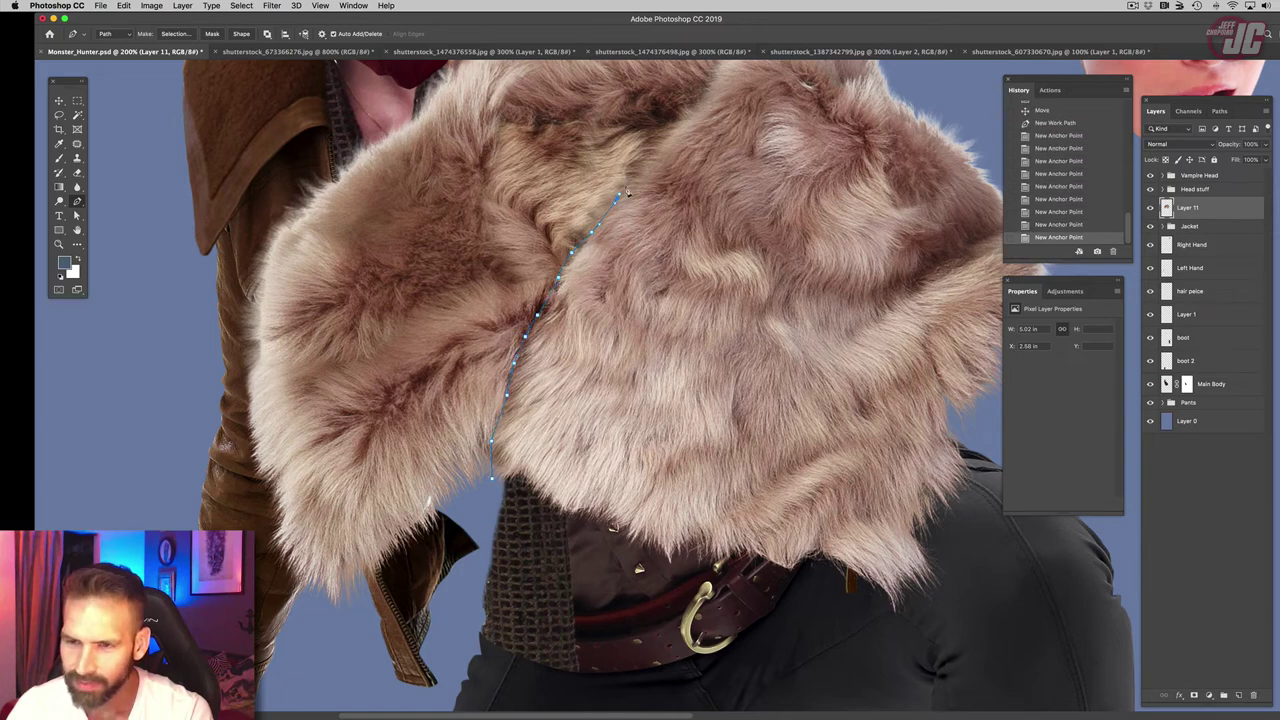
Step: Close the path and split the fur into two layers in the Jacket group, named Fur right and fur left
scroll(636, 173, up, 5)
scroll(636, 173, right, 4)
click(590, 228)
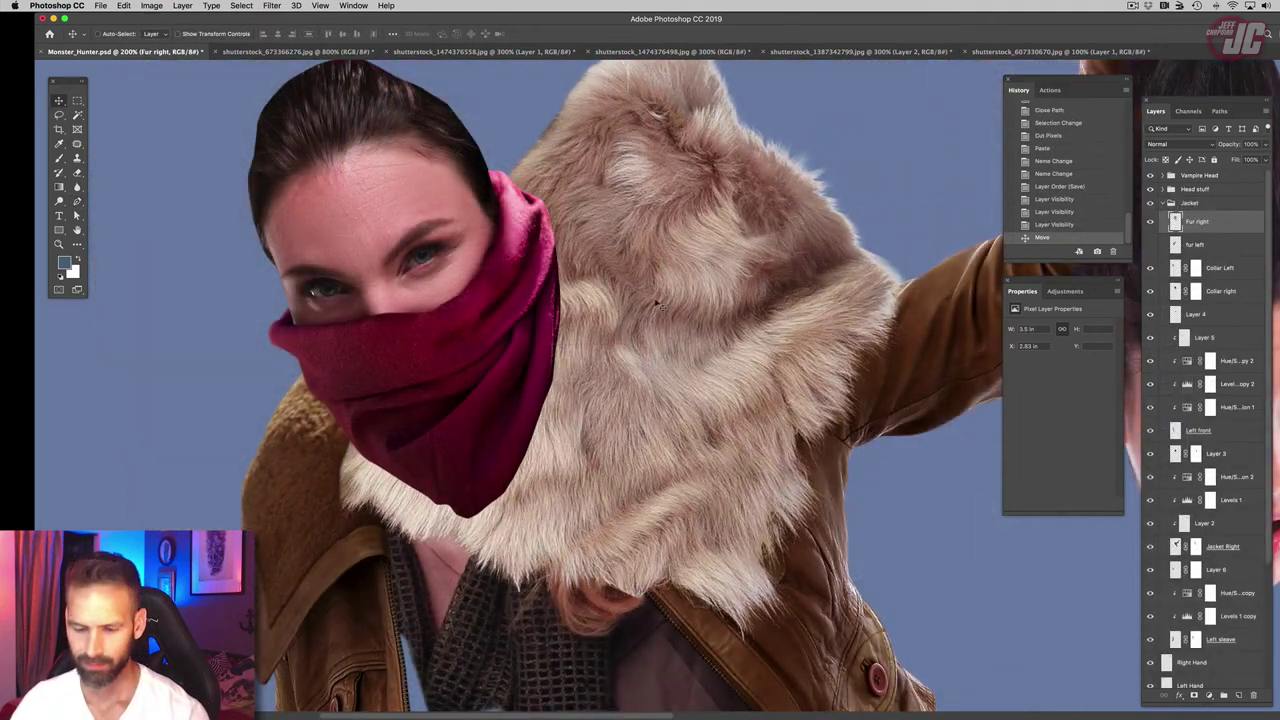
Step: Scale Fur right to about 64%, rotate it about -32° and fit it over the jacket collar beside the raised arm
key(ctrl+t)
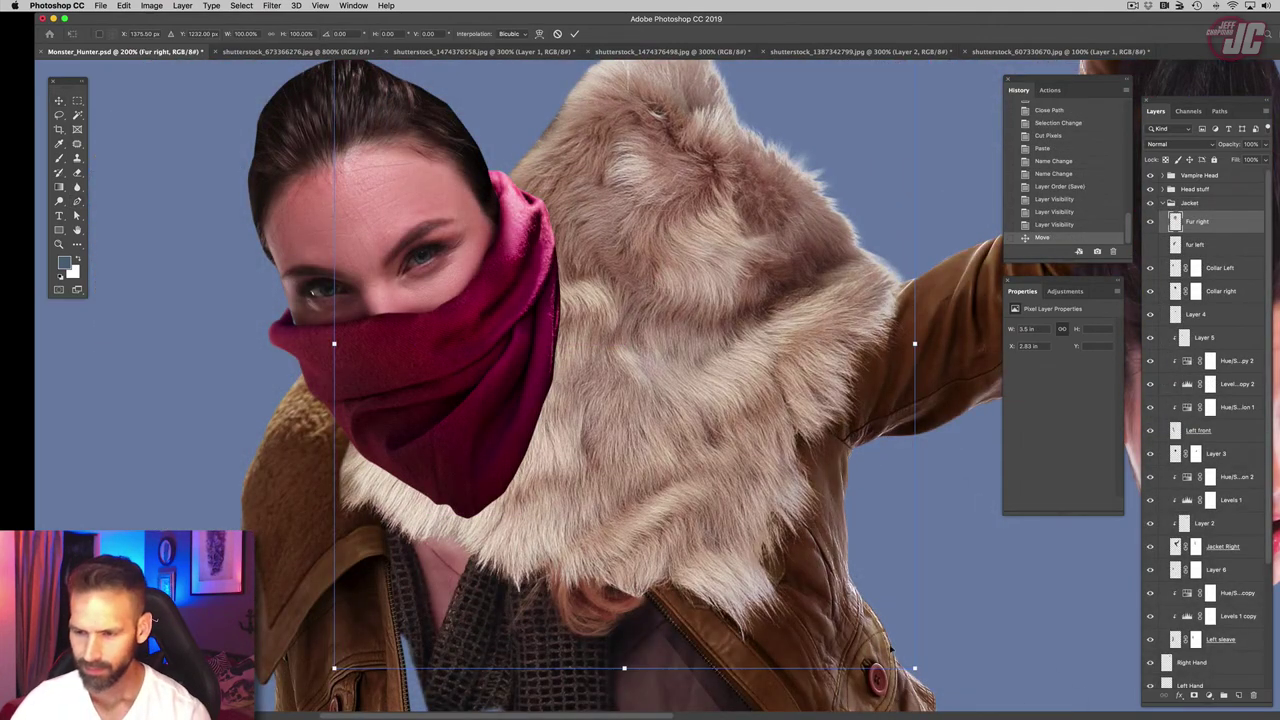
drag(913, 669, 962, 328)
drag(762, 302, 722, 345)
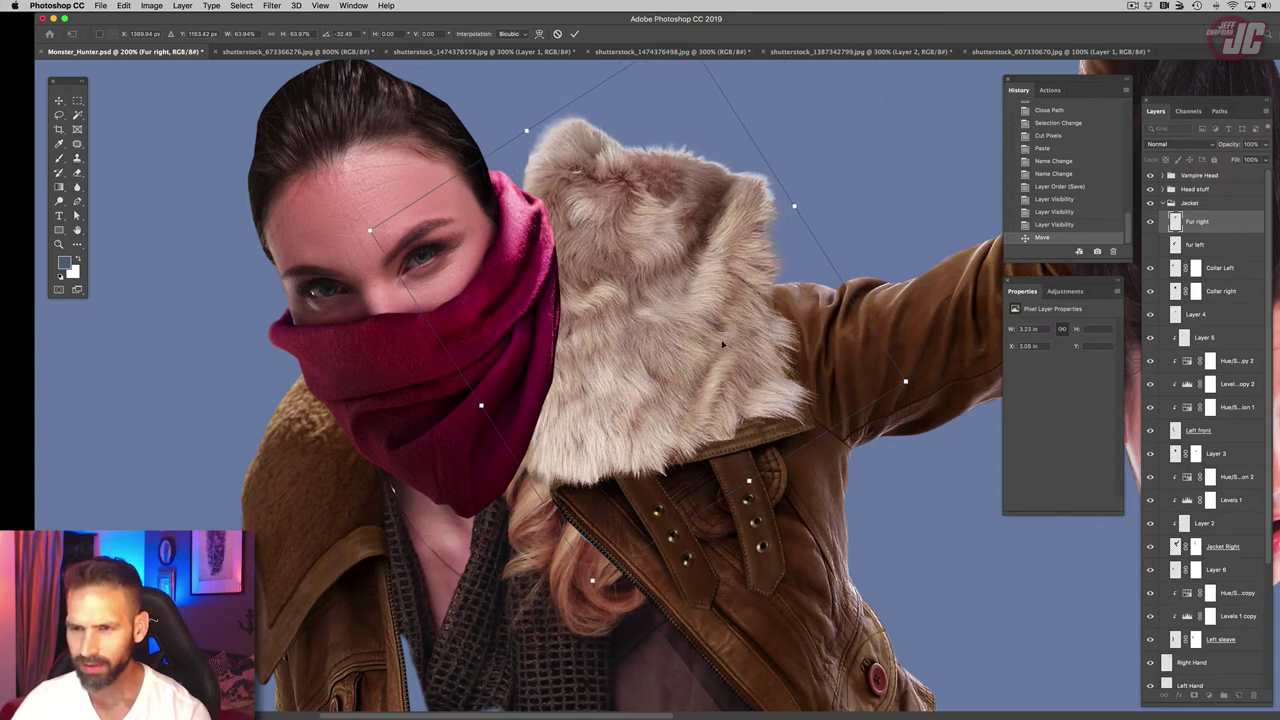
key(Return)
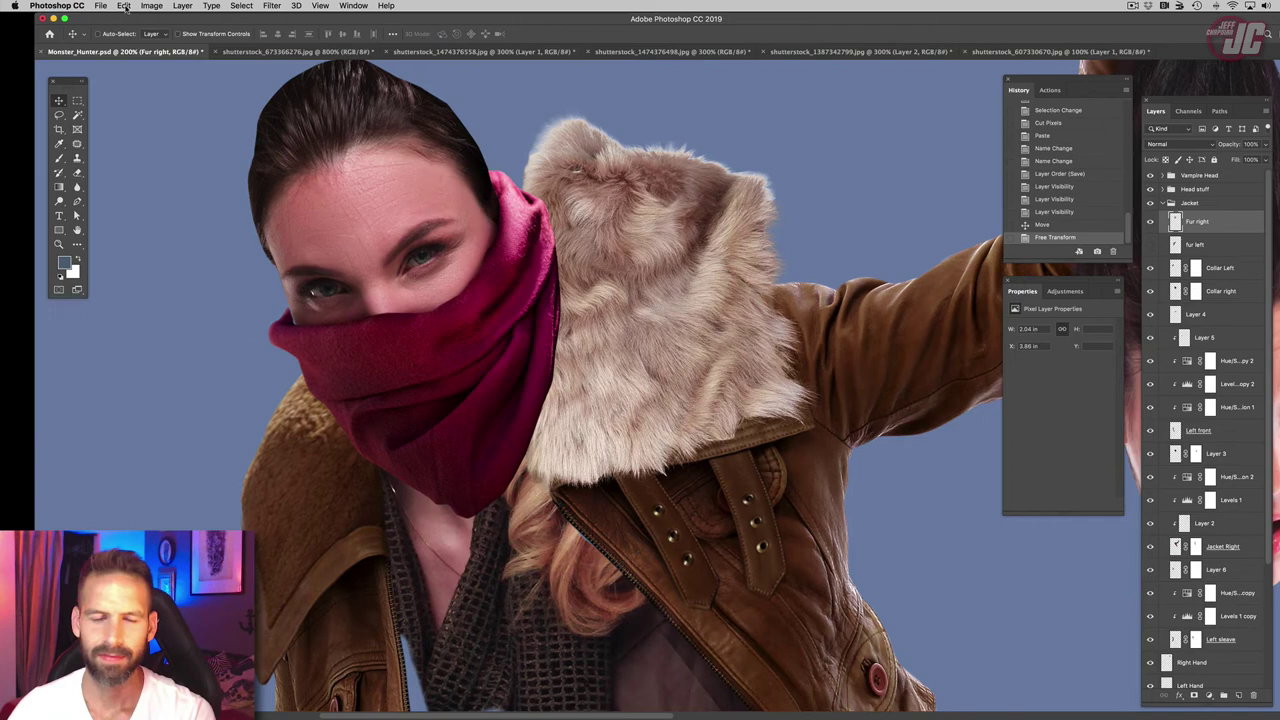
Step: Warp Fur right so that its edges follow the shape of the jacket collar and shoulder
click(123, 6)
mouse_move(150, 263)
click(300, 323)
drag(532, 132, 486, 174)
drag(779, 180, 756, 224)
drag(789, 488, 815, 470)
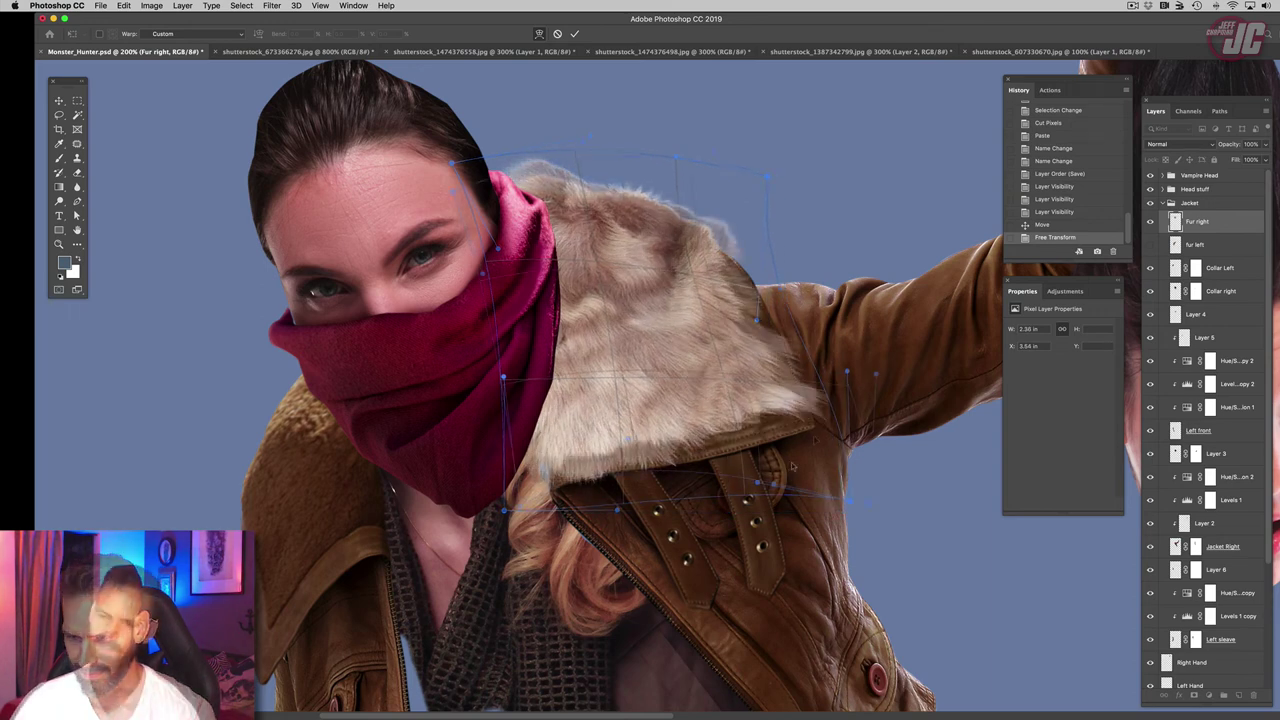
drag(620, 470, 626, 442)
mouse_move(729, 203)
mouse_down()
mouse_move(699, 212)
mouse_move(713, 211)
mouse_up()
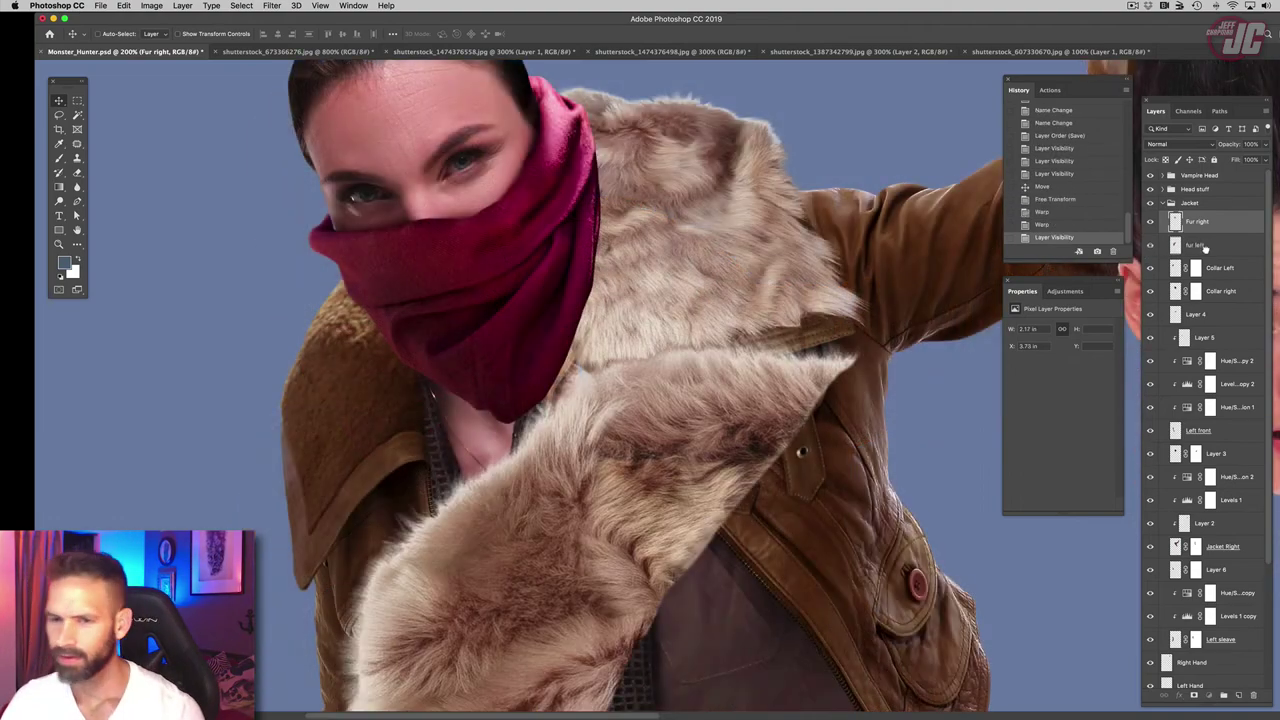
Step: Move fur left onto the opposite jacket collar, then scale and rotate it to match that collar's size and slant
click(1205, 249)
drag(678, 530, 432, 334)
key(super+t)
drag(609, 96, 292, 450)
drag(227, 600, 335, 347)
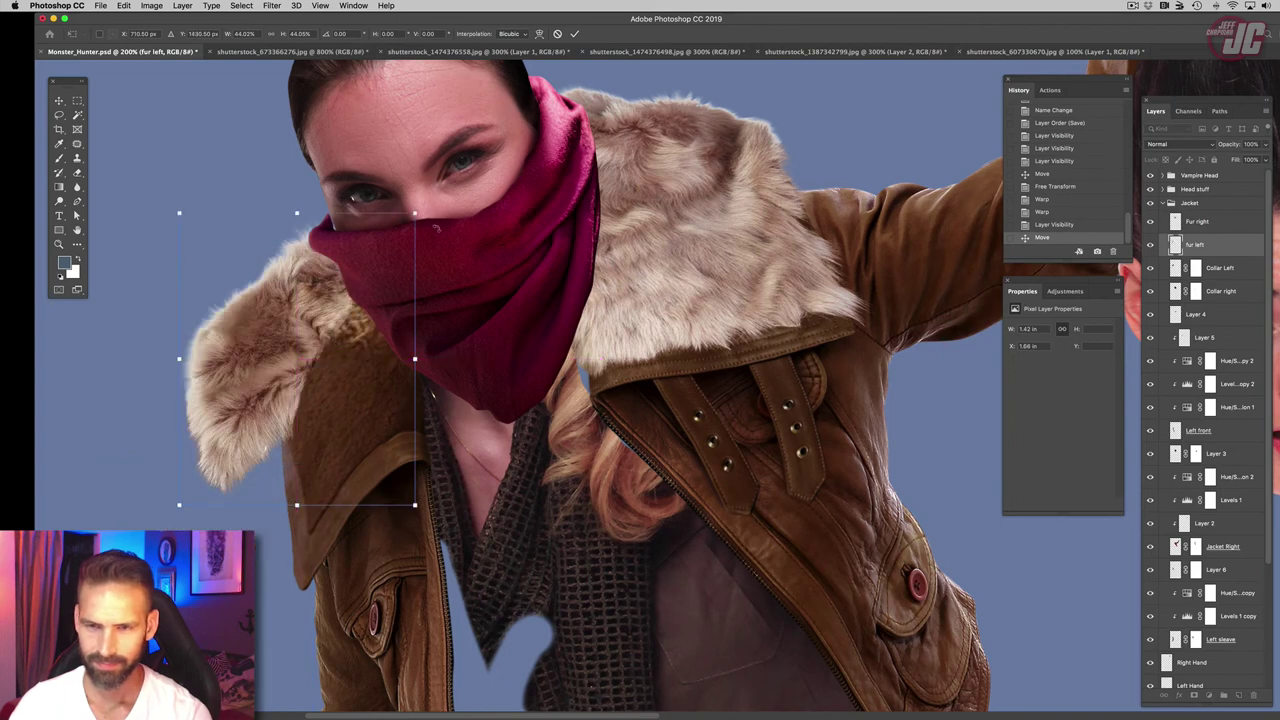
drag(437, 229, 377, 184)
drag(465, 448, 530, 474)
drag(420, 335, 464, 315)
drag(416, 405, 459, 383)
Step: Warp fur left so that its outer edge follows the collar's contour around the scarf
click(124, 5)
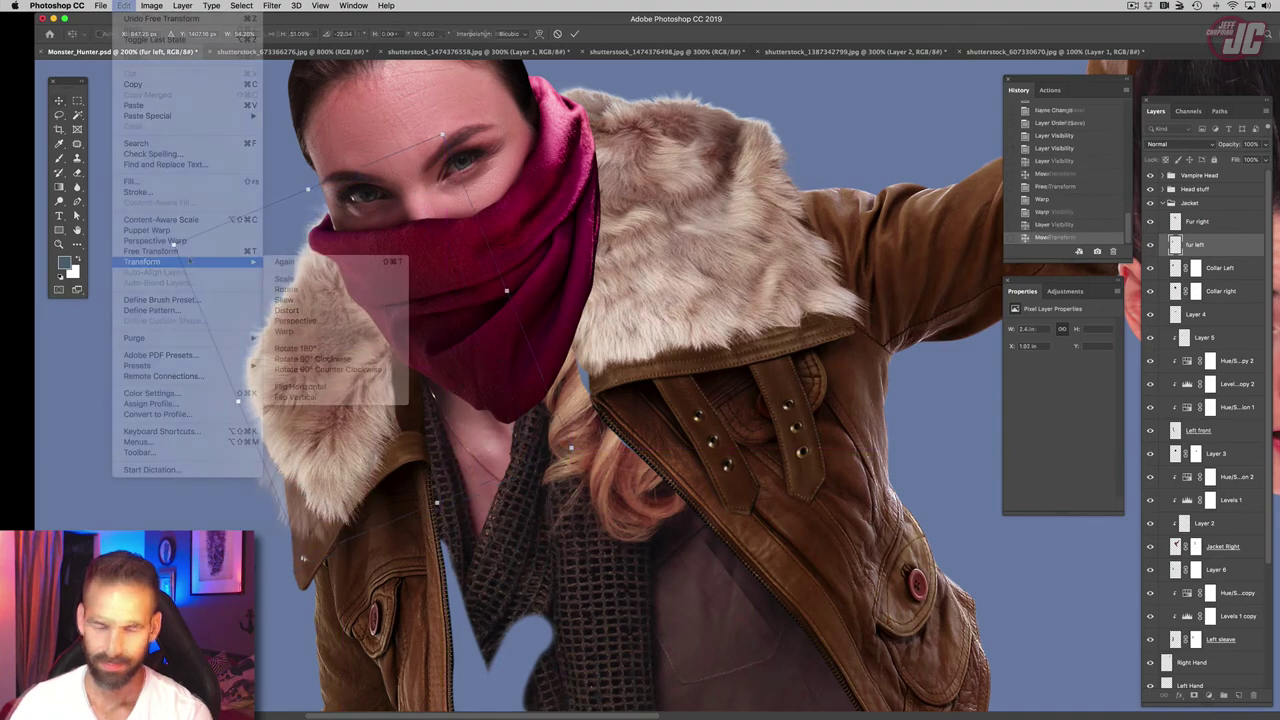
mouse_move(170, 251)
click(300, 333)
drag(249, 378, 288, 385)
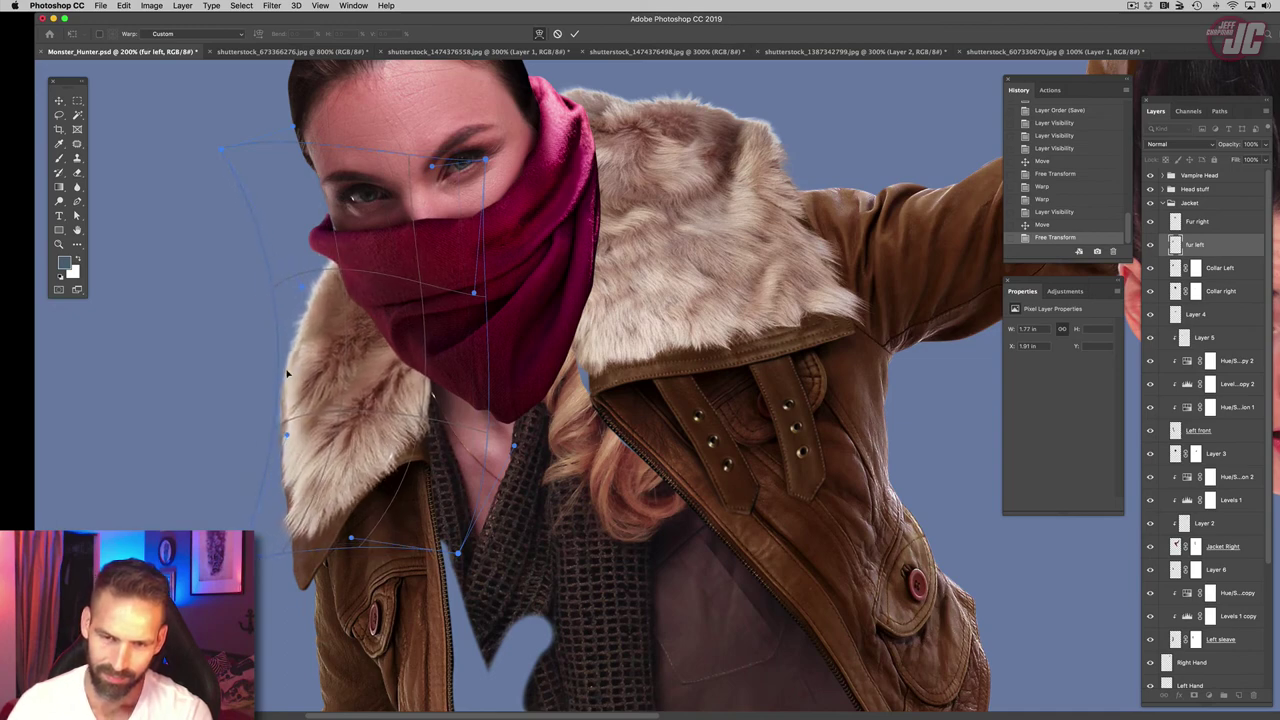
drag(288, 385, 285, 390)
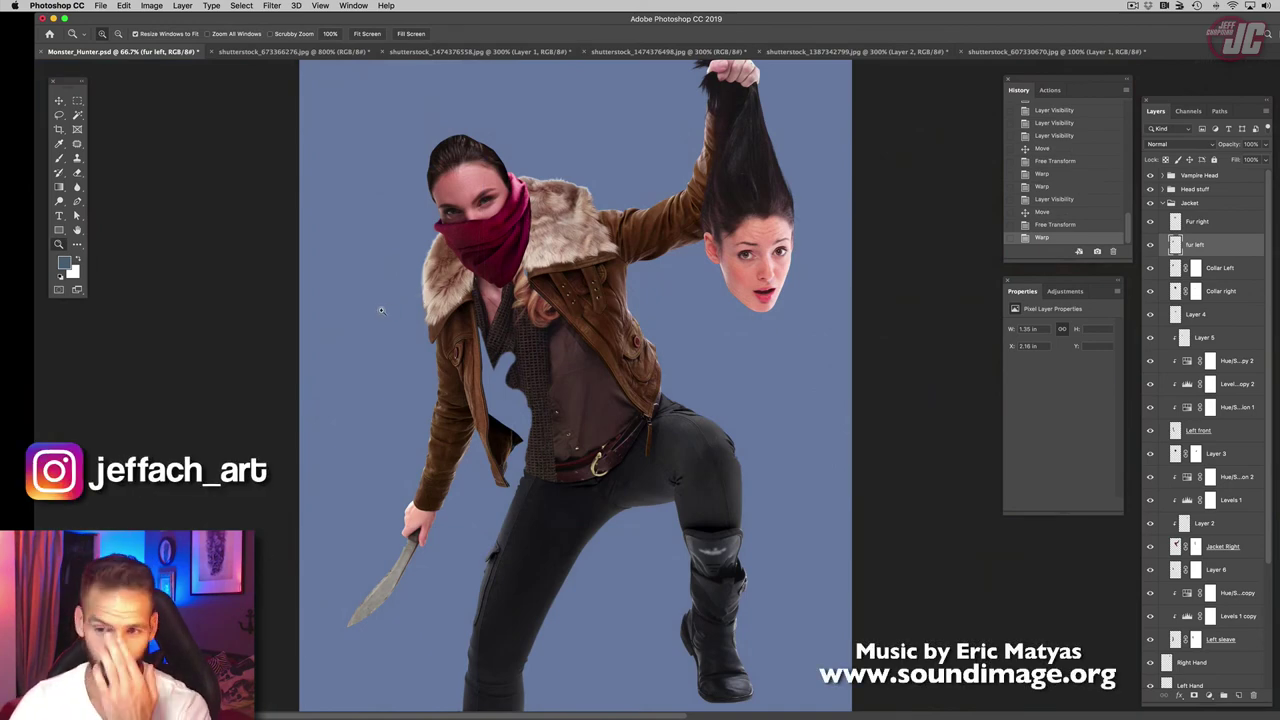
click(527, 275)
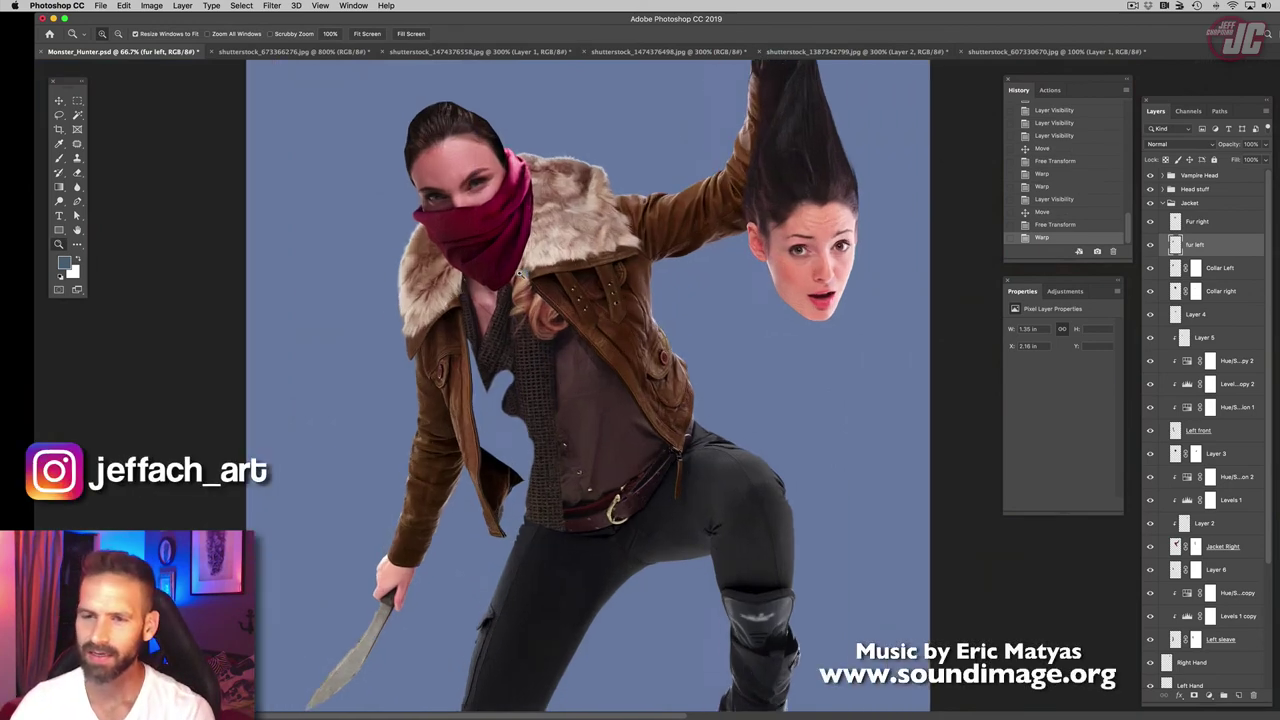